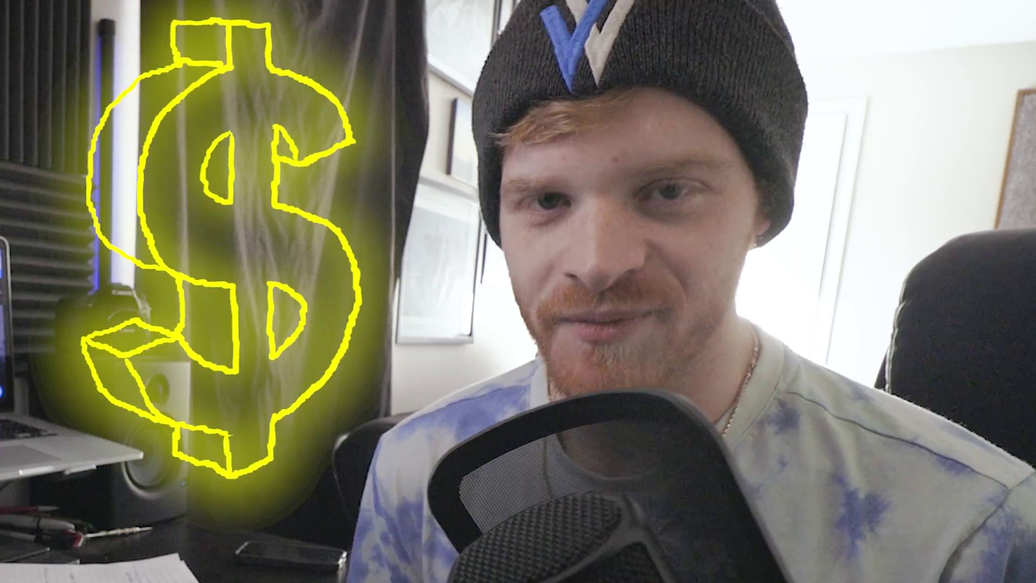
# Scrub through the example sections of the sequence, viewing the clips around 00:05:00:23, 00:04:45:23 and the first section near 00:04:30:00
pyautogui.click(701, 437)
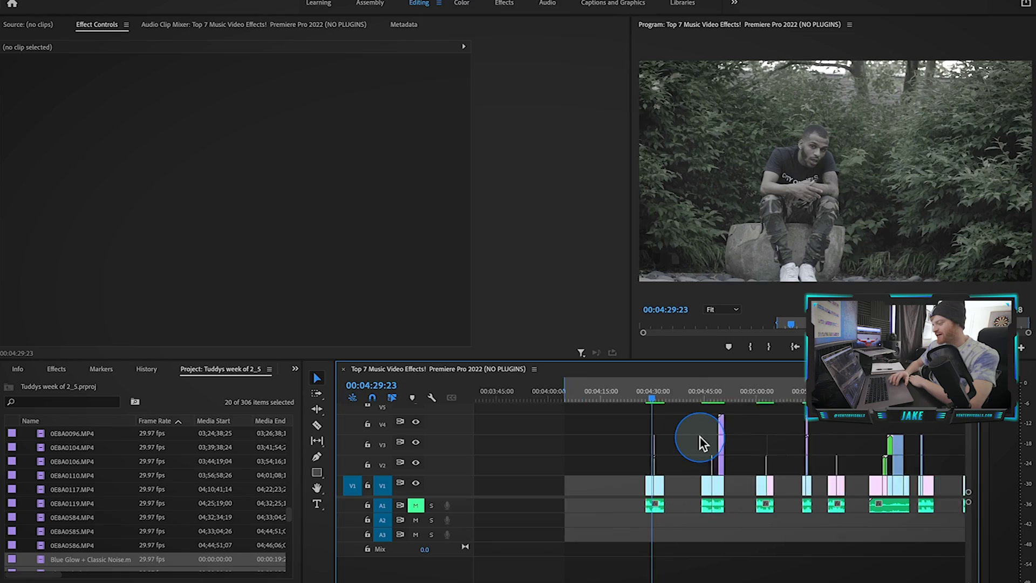
pyautogui.scroll(-4, 701, 437)
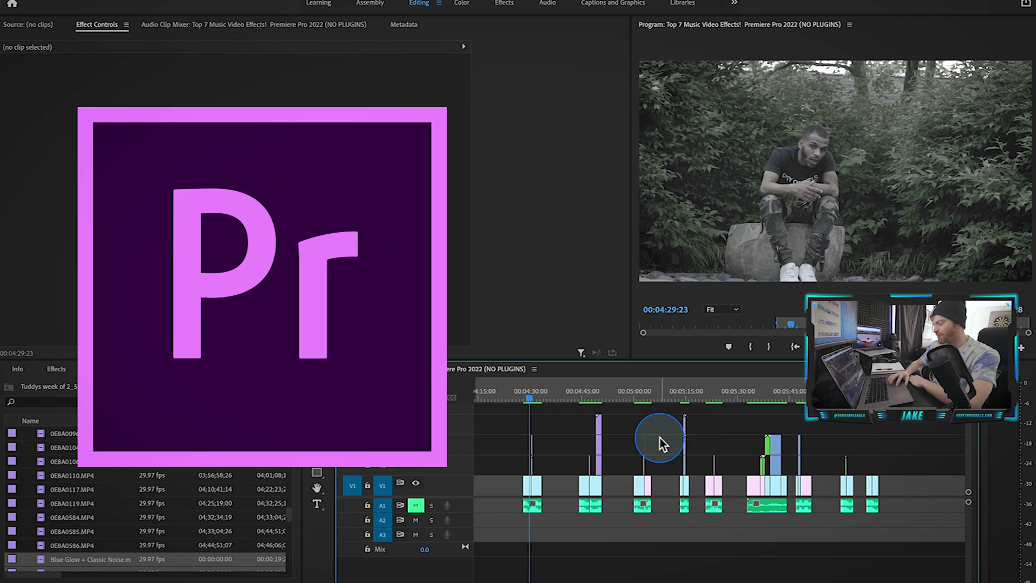
pyautogui.click(801, 475)
pyautogui.moveTo(765, 387); pyautogui.dragTo(684, 392)
pyautogui.click(636, 393)
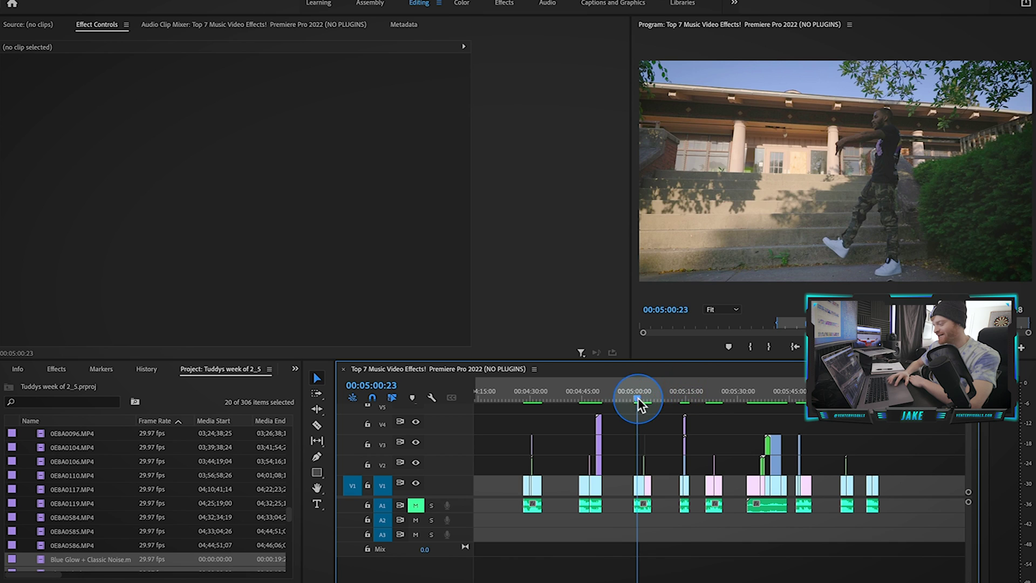
pyautogui.click(595, 393)
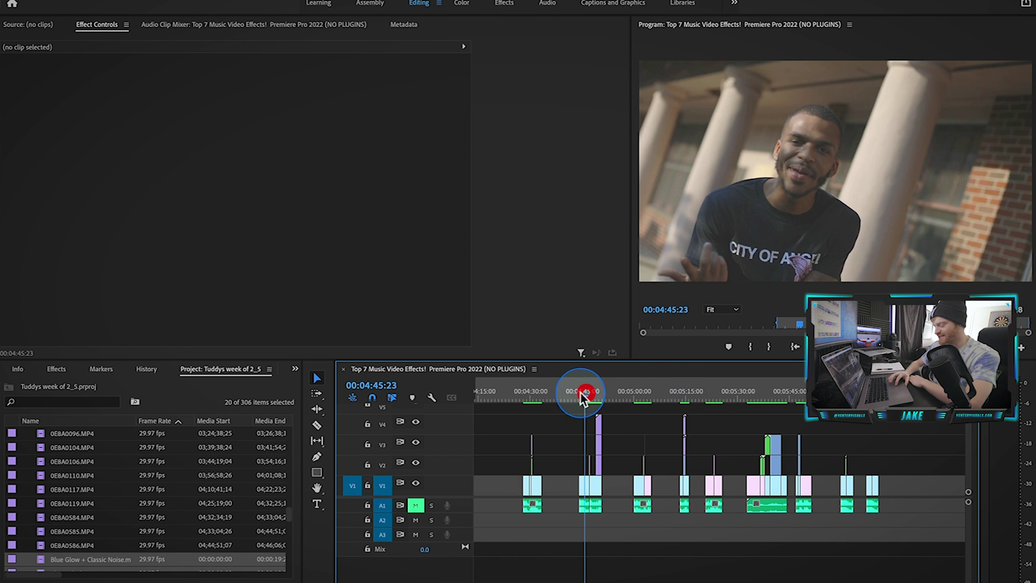
pyautogui.click(529, 393)
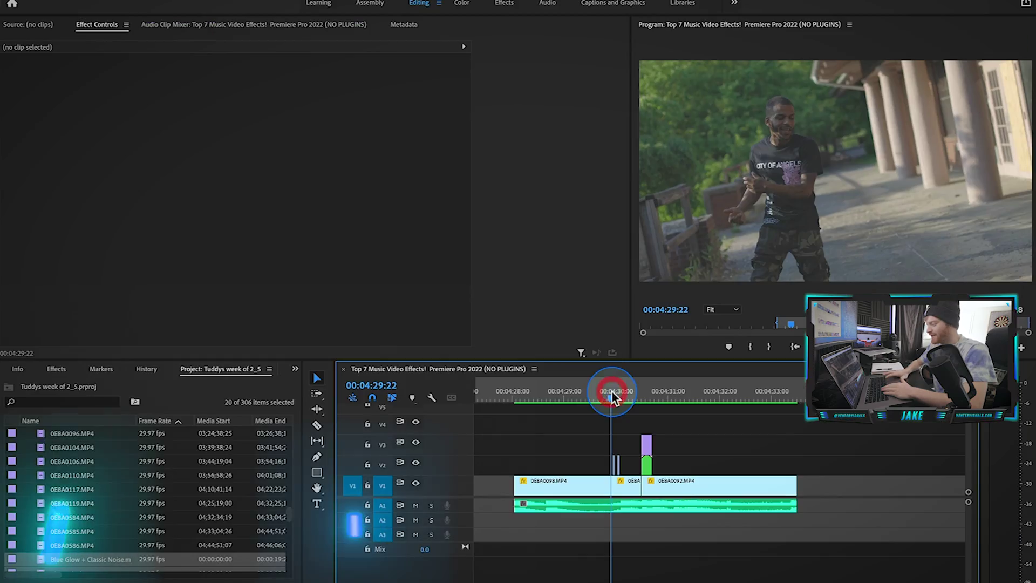
# Step backwards frame by frame through the flicker section from 00:04:30:00 to 00:04:29:19
pyautogui.click(417, 504)
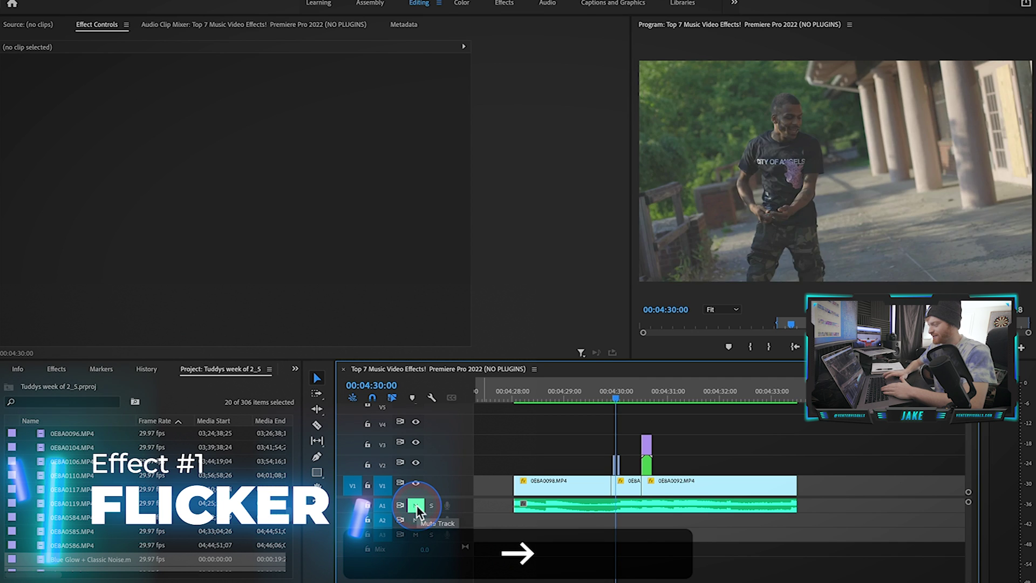
pyautogui.press('Left')
pyautogui.press('Left')
pyautogui.press('Left')
pyautogui.press('Left')
pyautogui.press('Left')
pyautogui.press('Left')
pyautogui.press('Left')
pyautogui.press('Left')
pyautogui.press('Left')
pyautogui.press('Left')
pyautogui.press('Left')
pyautogui.press('Left')
pyautogui.press('Left')
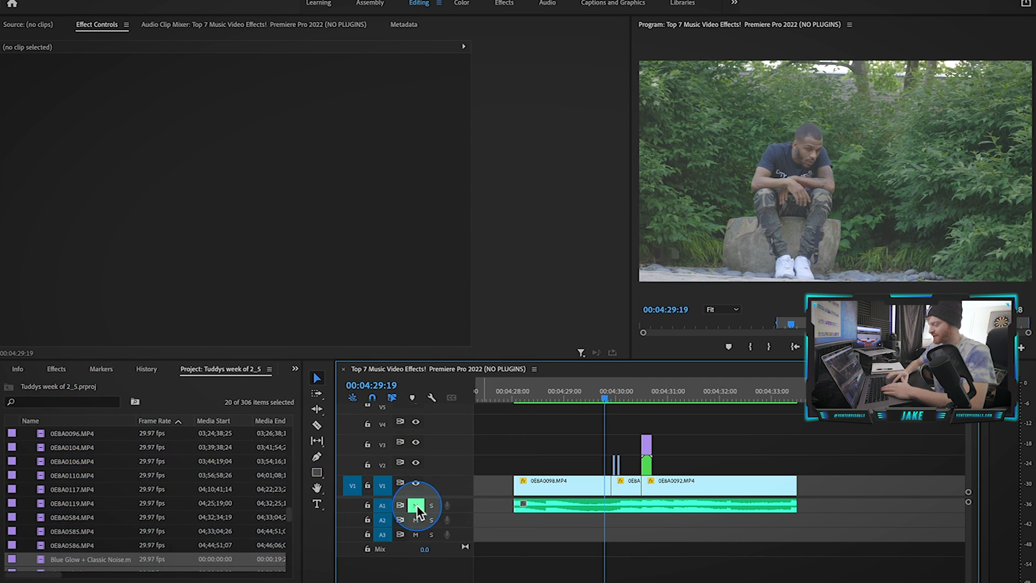
# Play the flicker section from 00:04:28:09 with audio track A1 audible
pyautogui.moveTo(555, 407); pyautogui.dragTo(532, 399)
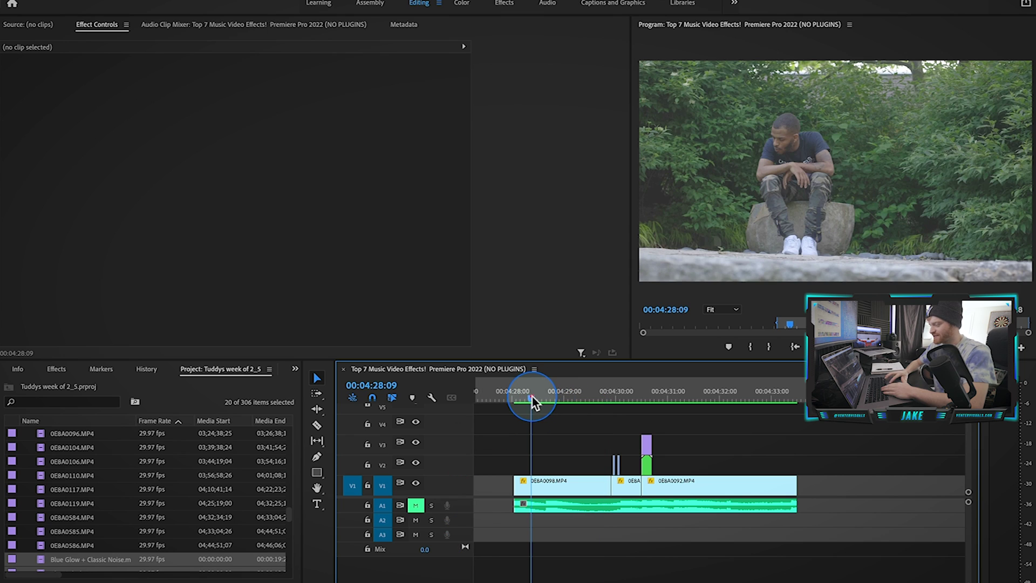
pyautogui.click(414, 505)
pyautogui.press('space')
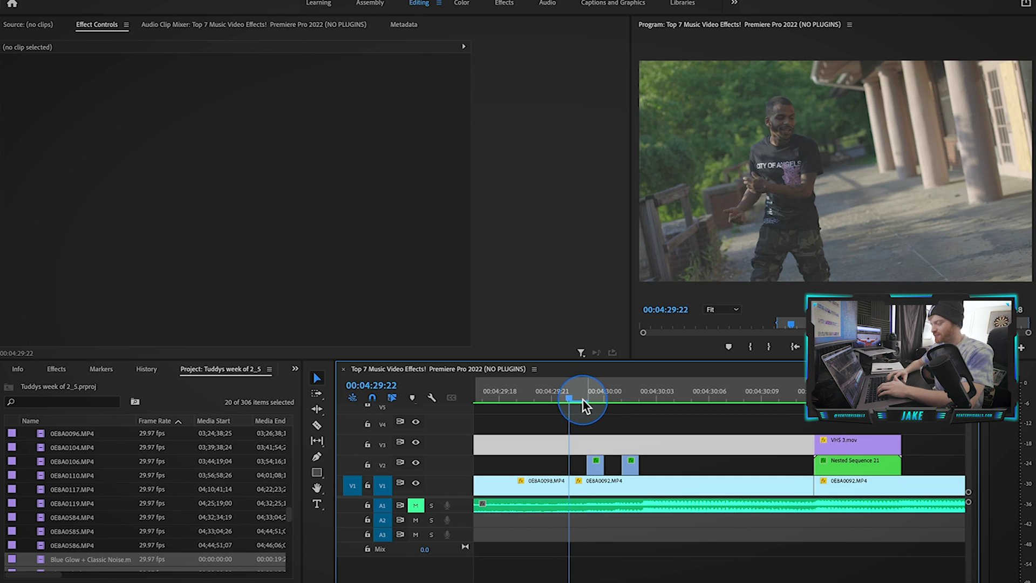
# Examine the cut from 0E8A0098.MP4 to 0E8A0092.MP4 on V1 frame by frame around 00:04:29:22
pyautogui.click(583, 400)
pyautogui.press('Right')
pyautogui.press('Left')
pyautogui.press('Left')
pyautogui.press('Right')
pyautogui.click(552, 390)
pyautogui.click(536, 497)
pyautogui.click(588, 487)
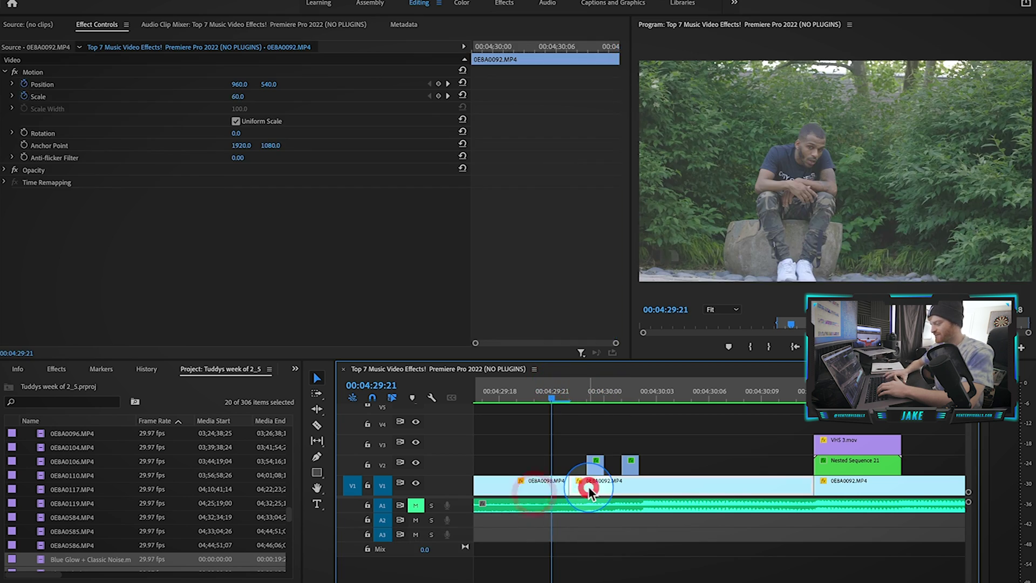
pyautogui.click(523, 488)
pyautogui.press('Right')
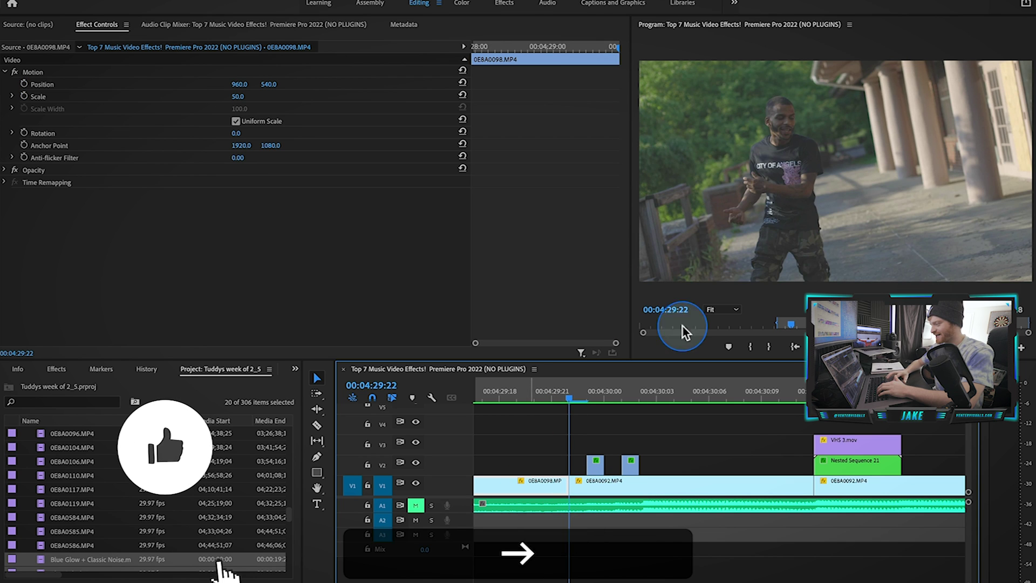
pyautogui.press('Left')
pyautogui.press('Right')
pyautogui.click(536, 486)
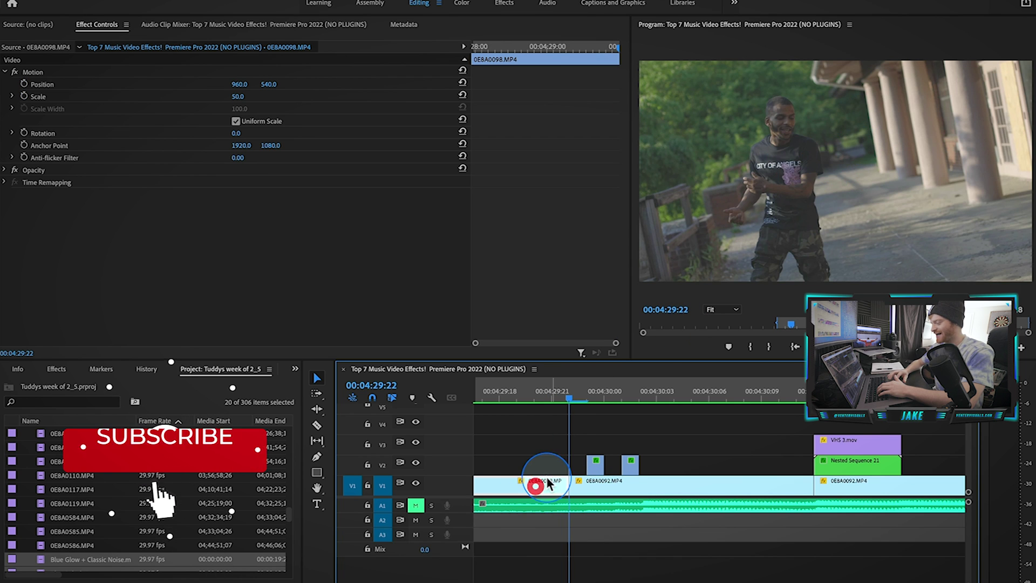
# Inspect the first short 0E8A0098.MP4 clip on V2 at 00:04:29:23 and advance to the second one at 00:04:30:01
pyautogui.press('Right')
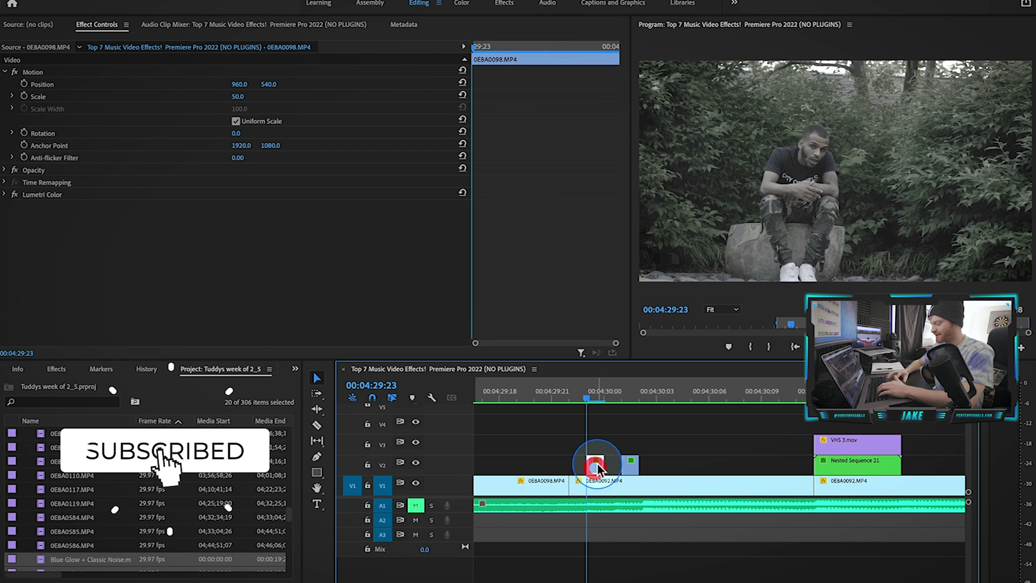
pyautogui.click(616, 464)
pyautogui.press('Right')
pyautogui.press('Right')
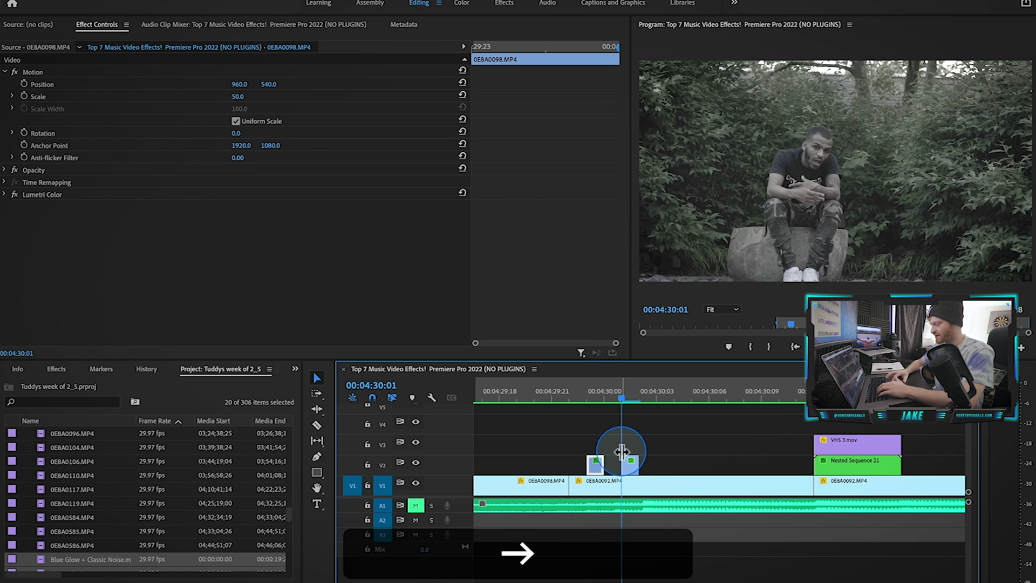
# Review the Lumetri Color settings on the second short V2 clip, switching the effect off and on to compare the grade
pyautogui.click(630, 464)
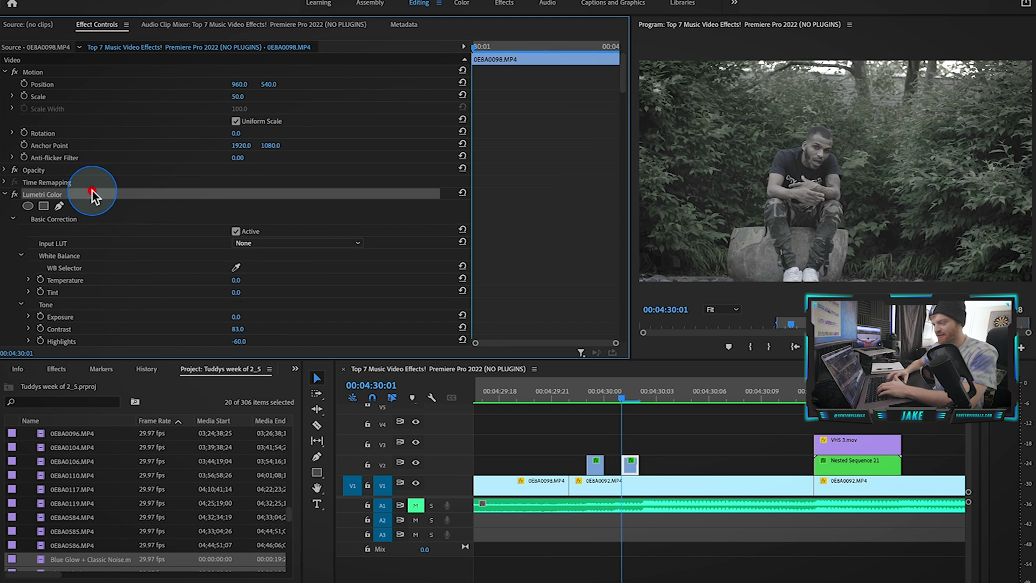
pyautogui.scroll(-5, 92, 190)
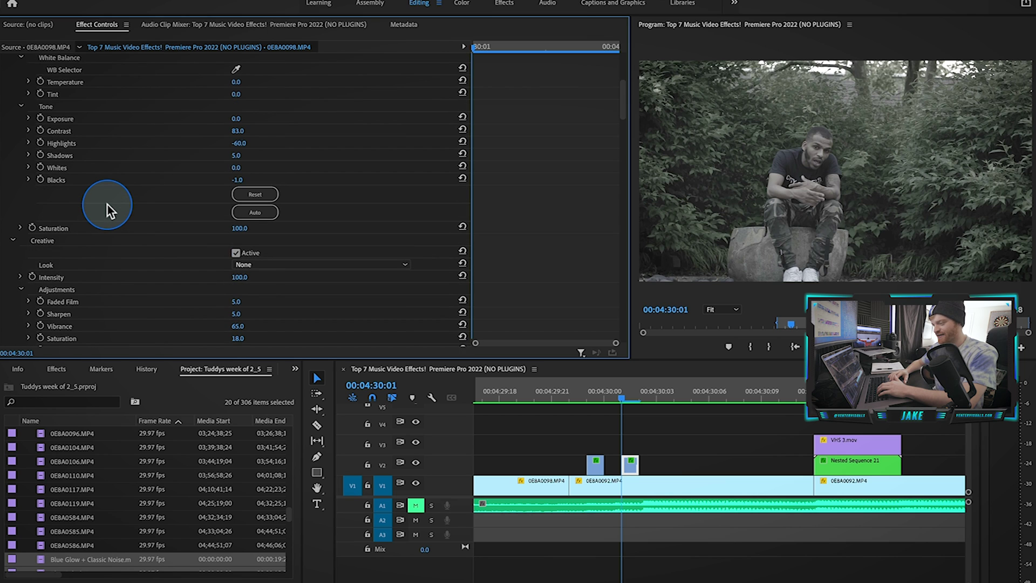
pyautogui.scroll(3, 108, 205)
pyautogui.scroll(-15, 121, 206)
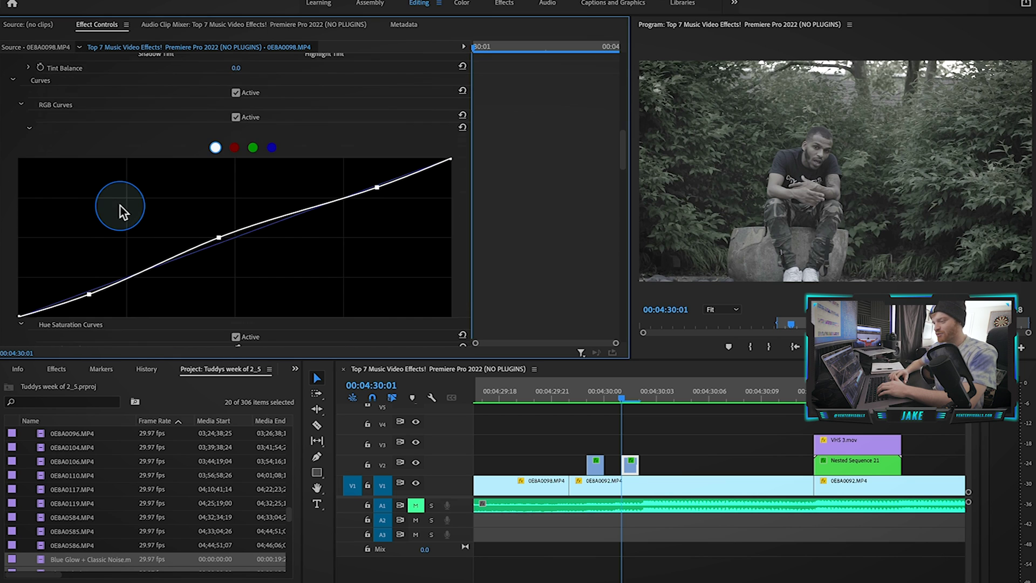
pyautogui.scroll(15, 121, 206)
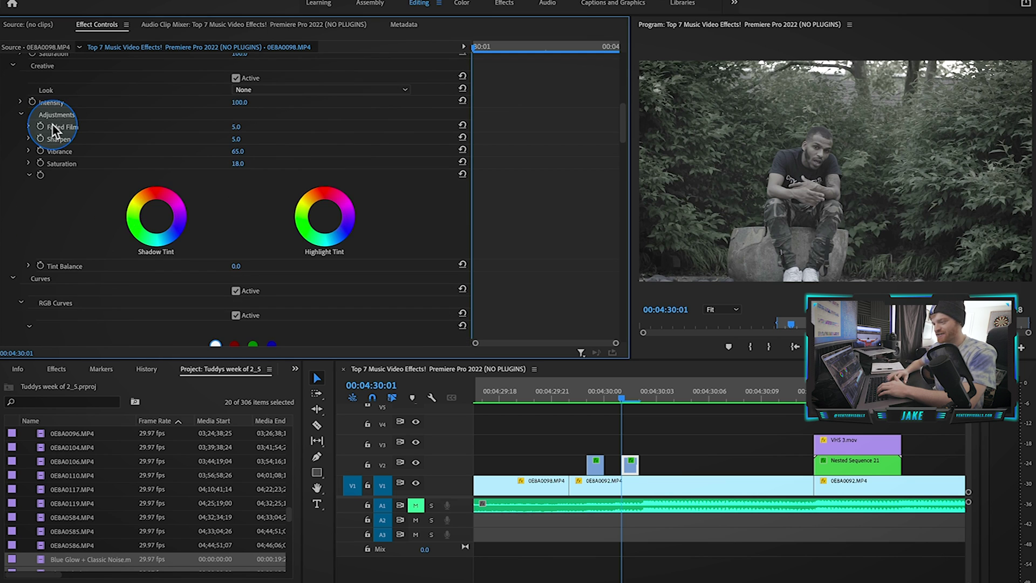
pyautogui.click(15, 101)
pyautogui.click(15, 101)
pyautogui.click(14, 101)
pyautogui.click(15, 101)
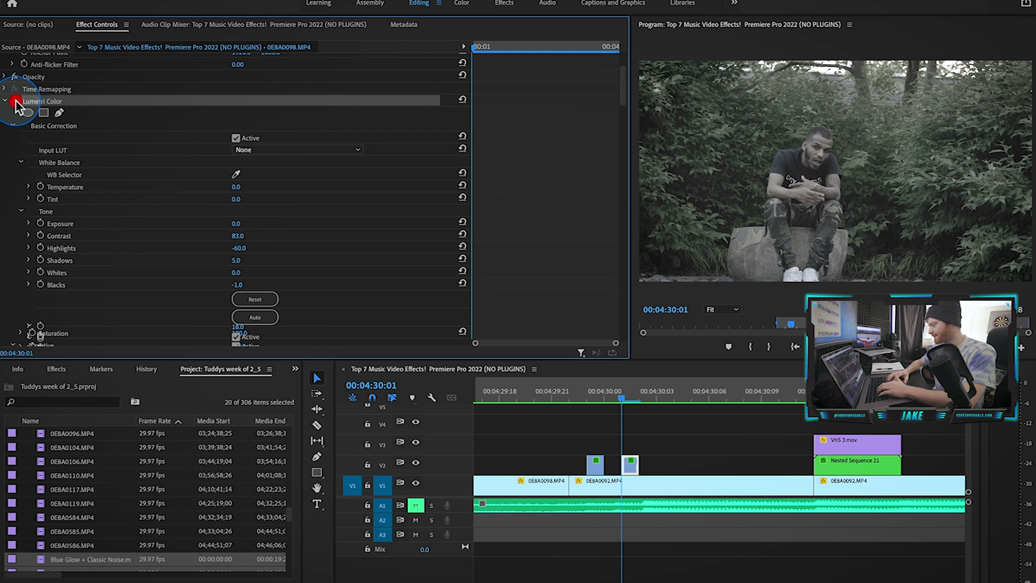
# Compare the two short flicker clips on V2 by returning to 00:04:29:23 and stepping forward to 00:04:30:02
pyautogui.press('Up')
pyautogui.click(594, 465)
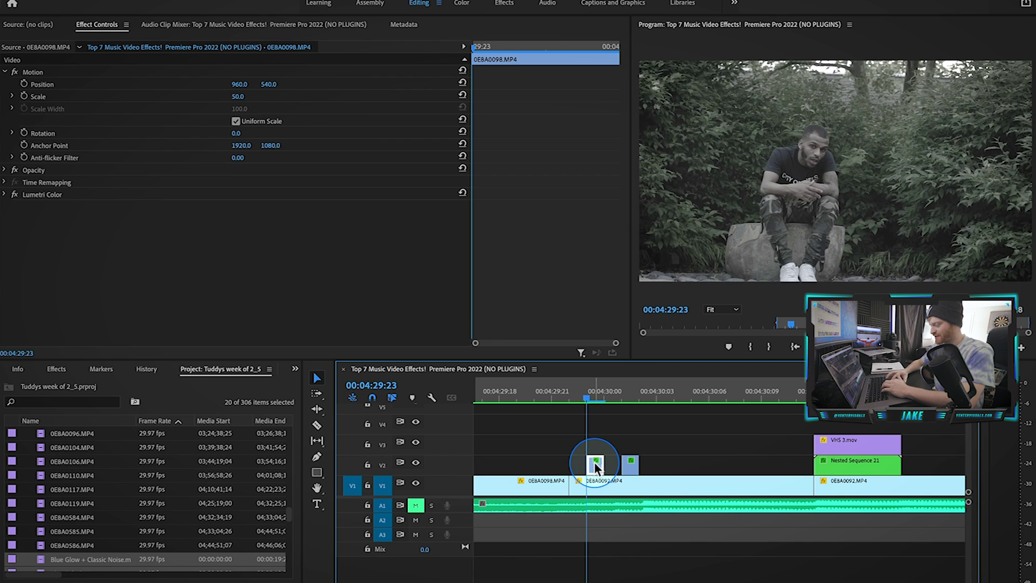
pyautogui.press('Right')
pyautogui.press('Right')
pyautogui.click(633, 463)
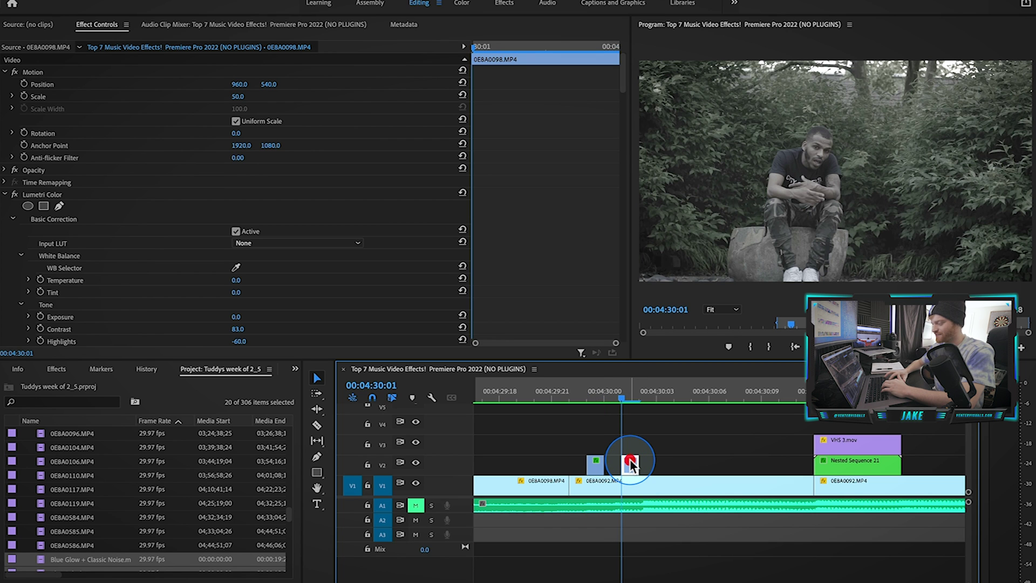
pyautogui.press('Right')
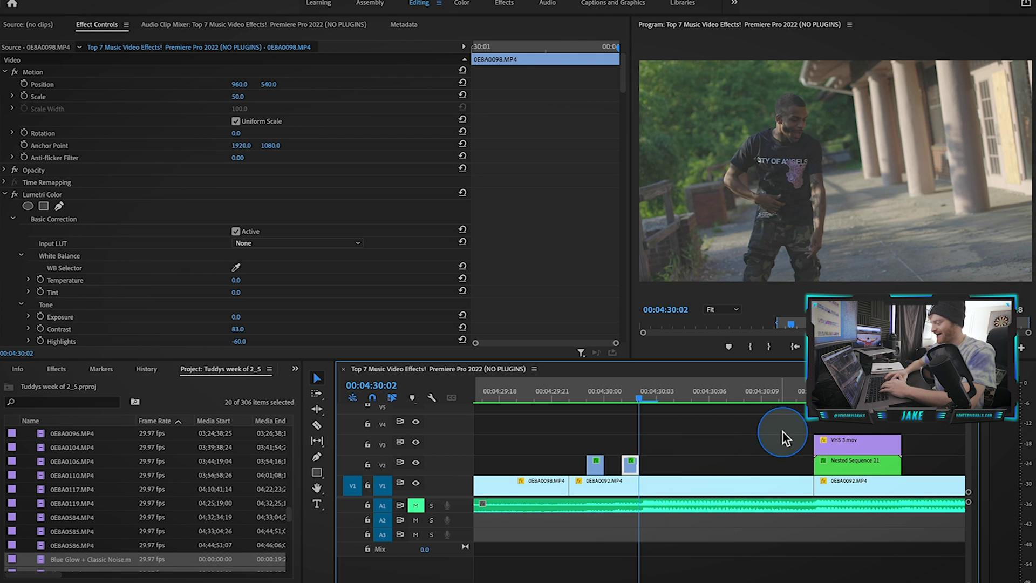
# Examine the layered section at 00:04:30:12 with VHS 3.mov and Nested Sequence 21, with tracks V2 and V3 hidden and shown
pyautogui.press('Down')
pyautogui.click(681, 507)
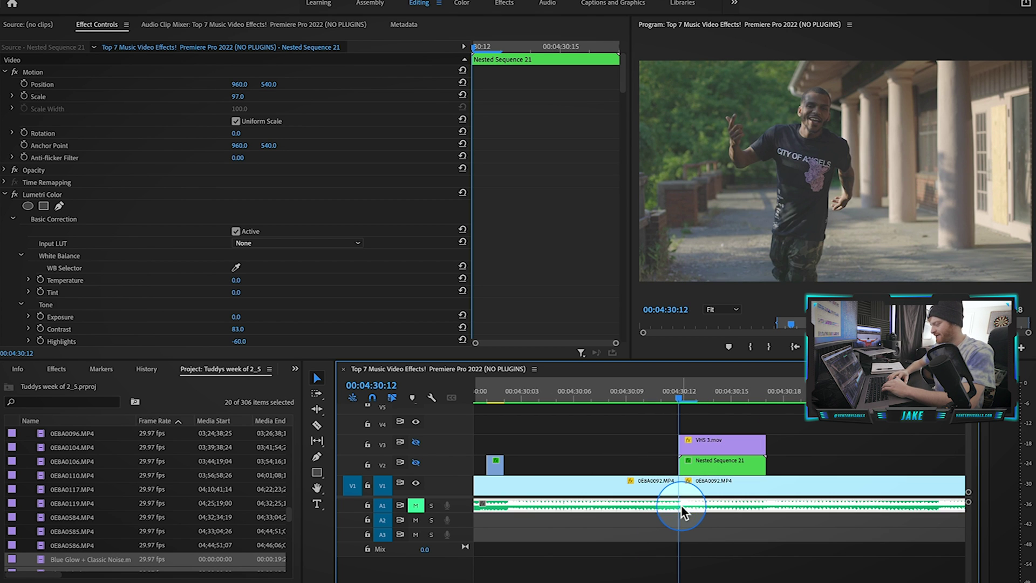
pyautogui.click(693, 465)
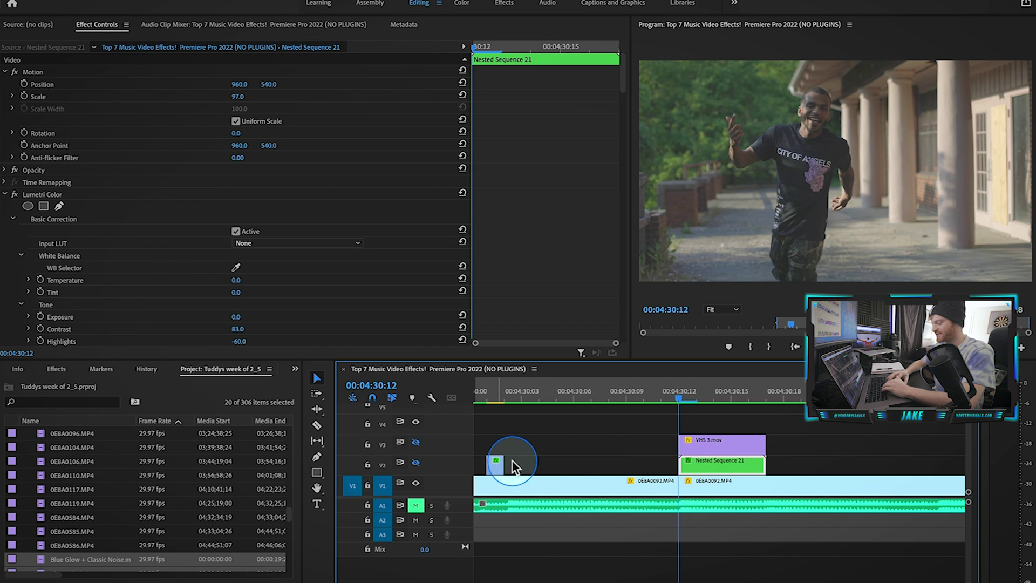
pyautogui.click(682, 503)
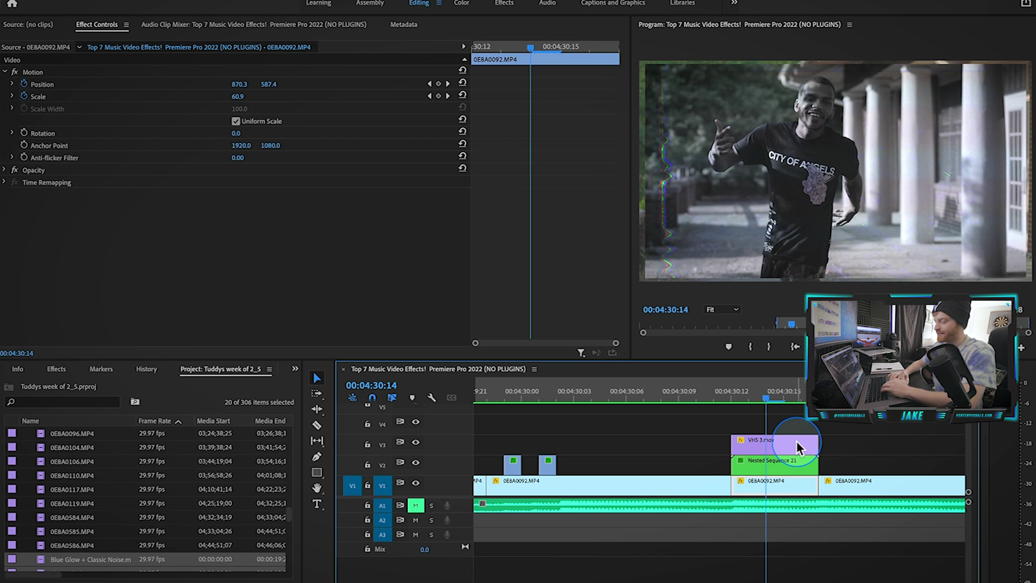
pyautogui.click(754, 478)
pyautogui.click(879, 445)
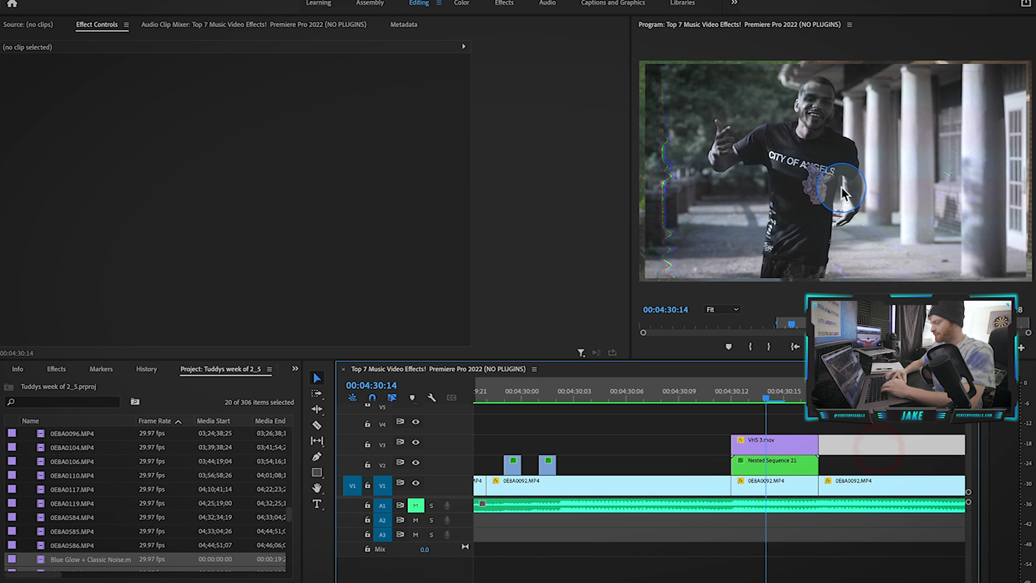
# Duplicate the 0E8A0092.MP4 segment beneath VHS 3.mov from V1 onto V2, overwriting Nested Sequence 21
pyautogui.click(798, 489)
pyautogui.scroll(-2, 690, 475)
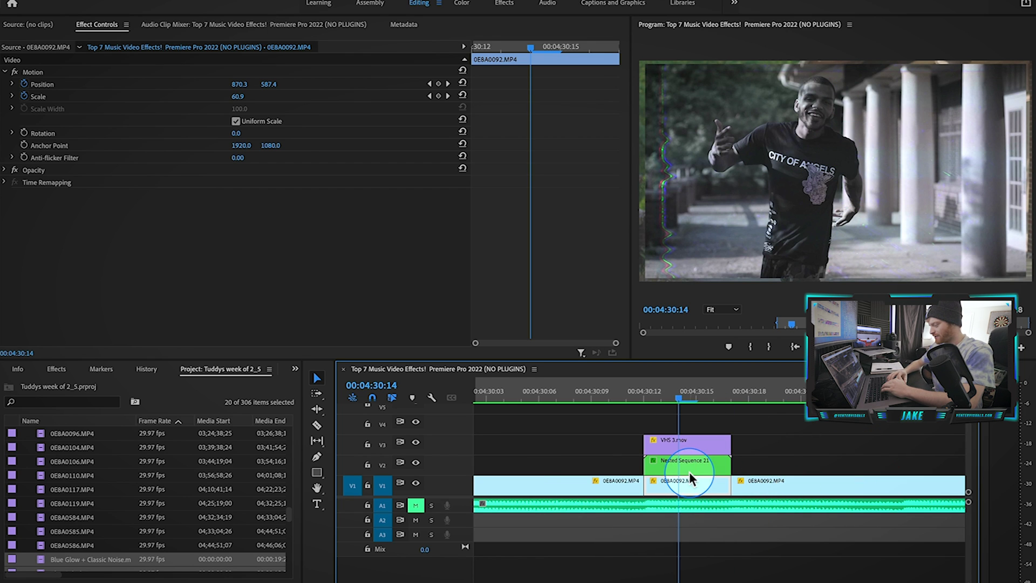
pyautogui.moveTo(673, 488); pyautogui.dragTo(682, 467)
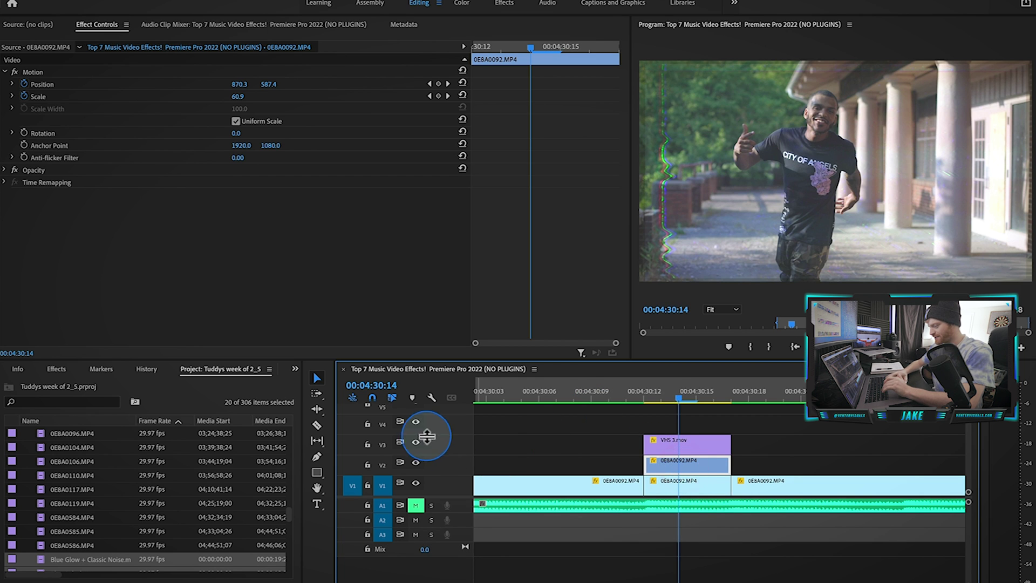
# Hide track V3 and reframe the duplicated V2 clip with vertical position 708.4 and scale 95.9
pyautogui.click(416, 442)
pyautogui.click(570, 432)
pyautogui.click(678, 447)
pyautogui.click(694, 462)
pyautogui.click(689, 460)
pyautogui.click(234, 89)
pyautogui.moveTo(237, 96); pyautogui.dragTo(334, 85)
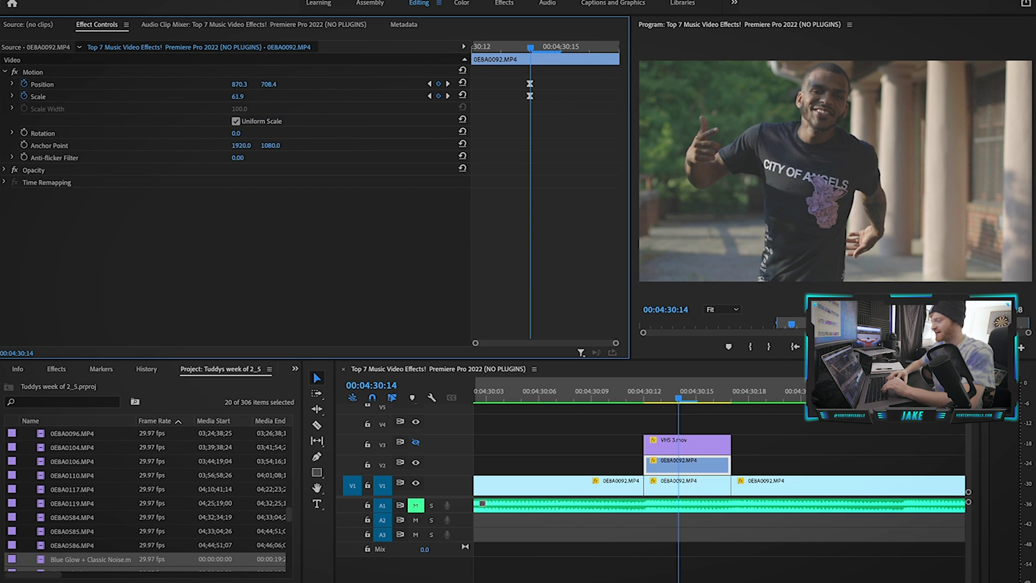
pyautogui.moveTo(237, 96); pyautogui.dragTo(243, 95)
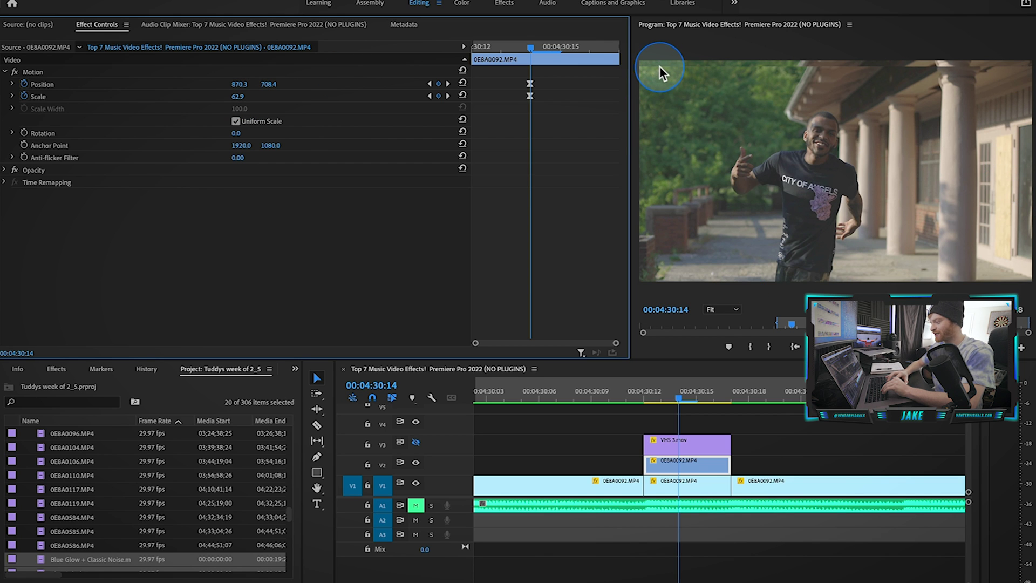
pyautogui.press('super+z')
# Nest the duplicated 0E8A0092.MP4 clip on V2, accepting the default sequence name
pyautogui.rightClick(675, 468)
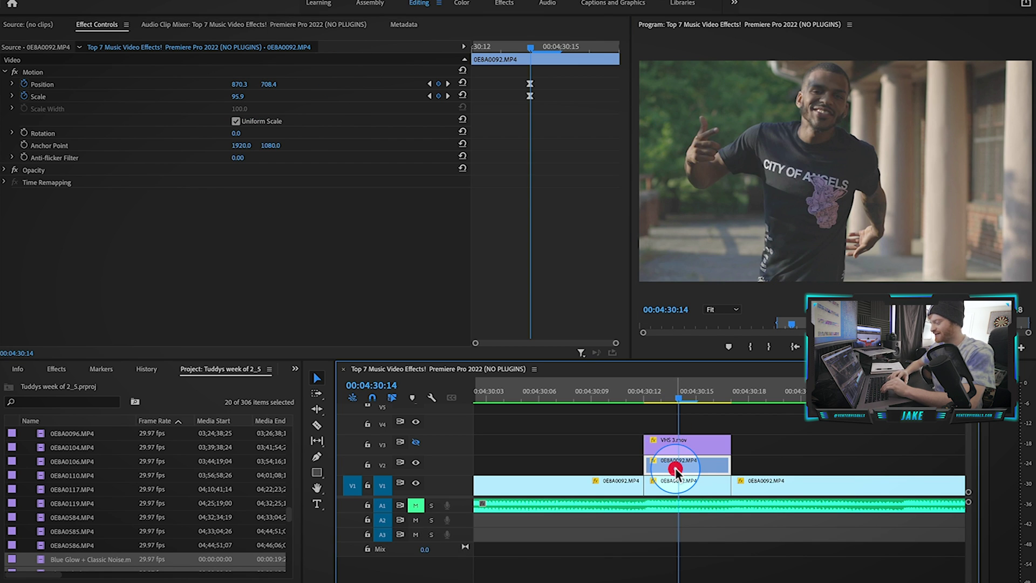
pyautogui.click(708, 312)
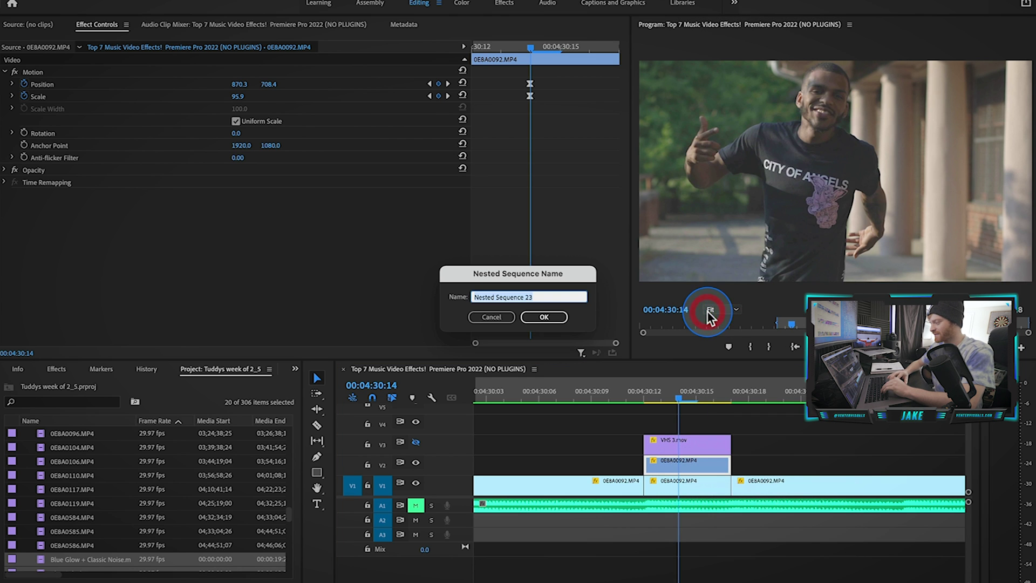
pyautogui.click(543, 318)
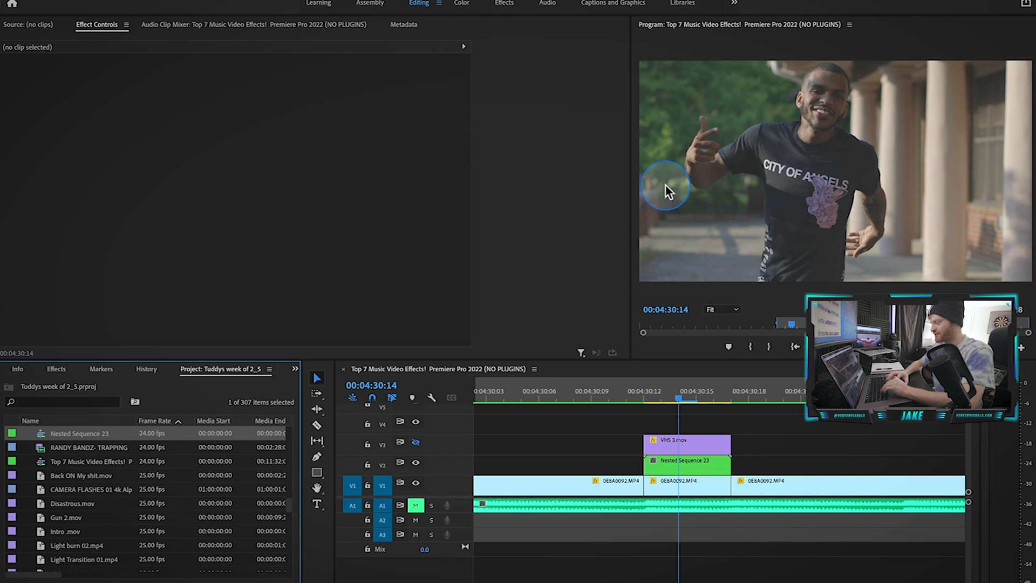
# Set the scale of the new nested sequence on V2 to 95
pyautogui.click(682, 458)
pyautogui.click(239, 97)
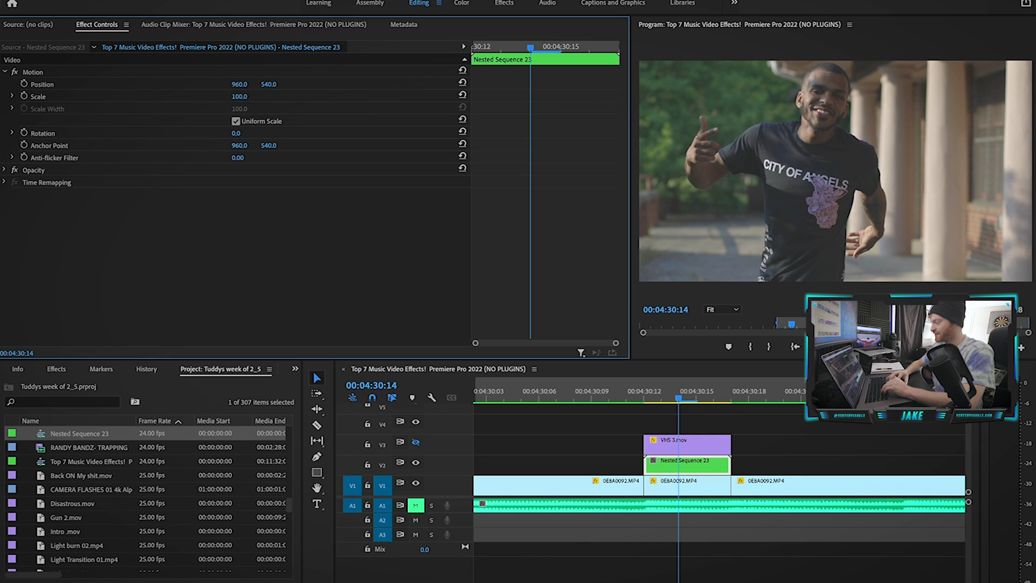
pyautogui.write('95')
pyautogui.press('Return')
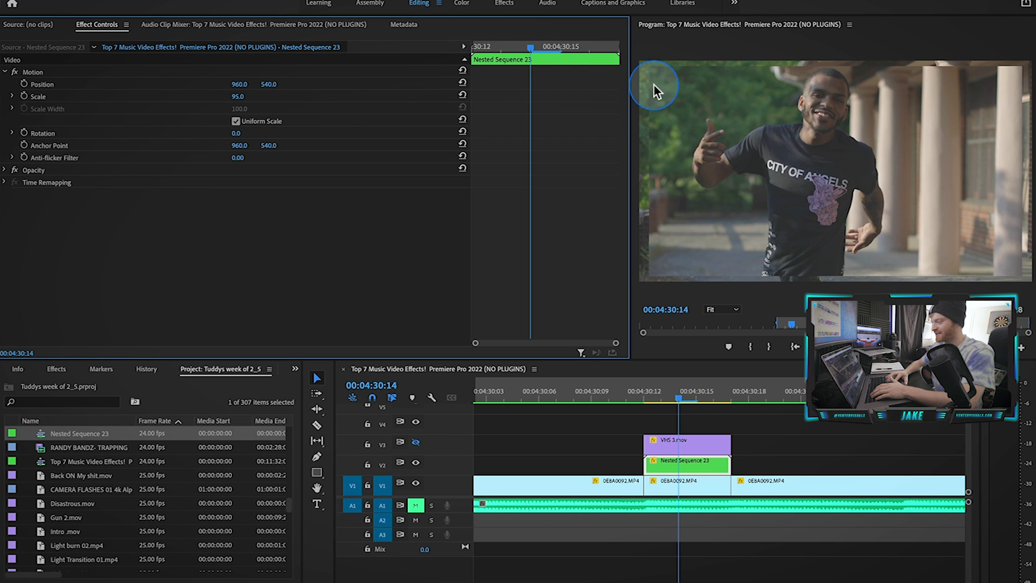
# Turn the visibility of track V3 back on above the nested sequence
pyautogui.click(680, 460)
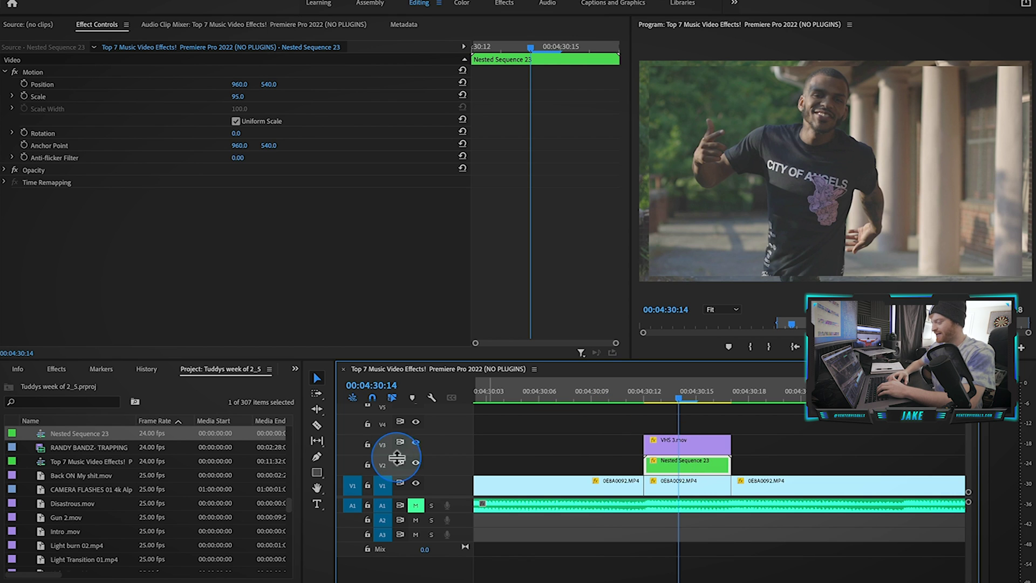
pyautogui.click(419, 442)
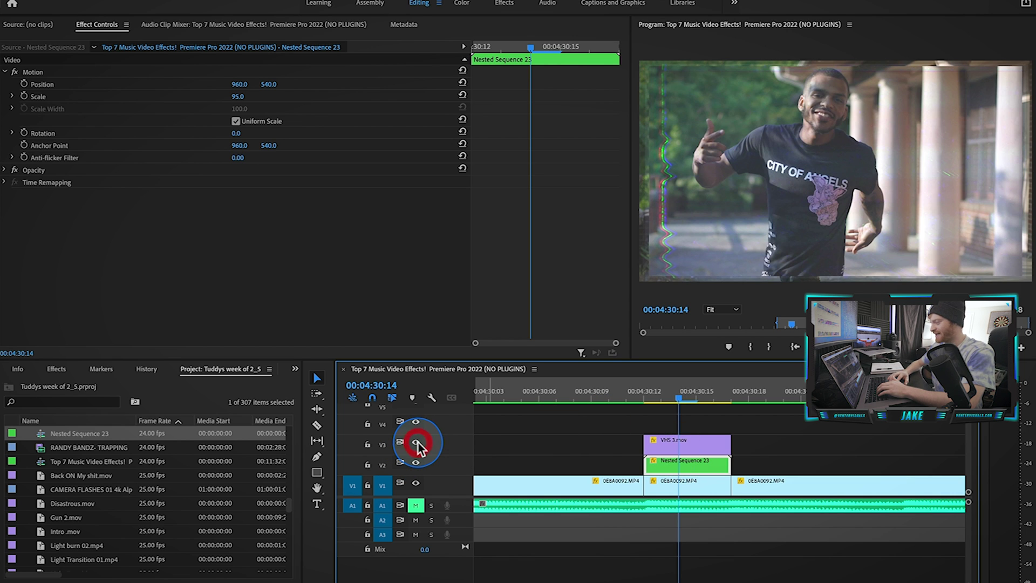
# Isolate the VHS 3.mov overlay by hiding tracks V2 and V1, and turn both tracks back on
pyautogui.click(679, 441)
pyautogui.click(415, 463)
pyautogui.click(416, 483)
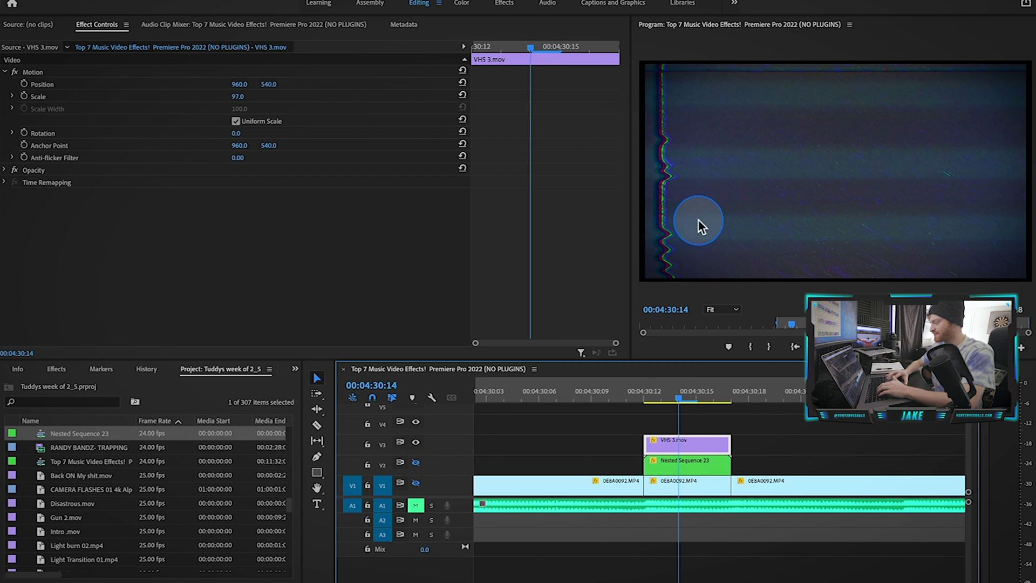
pyautogui.click(414, 464)
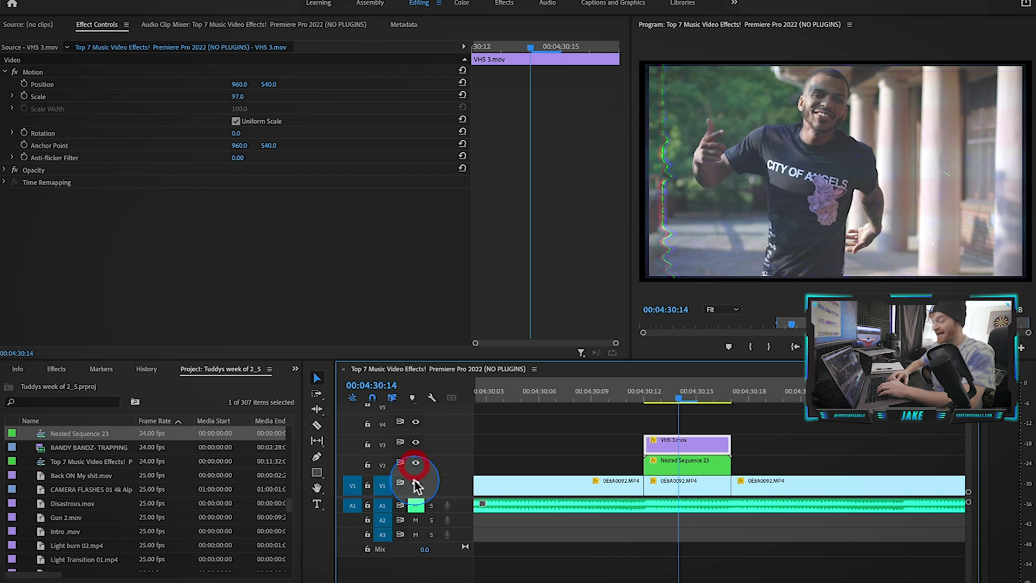
pyautogui.click(413, 481)
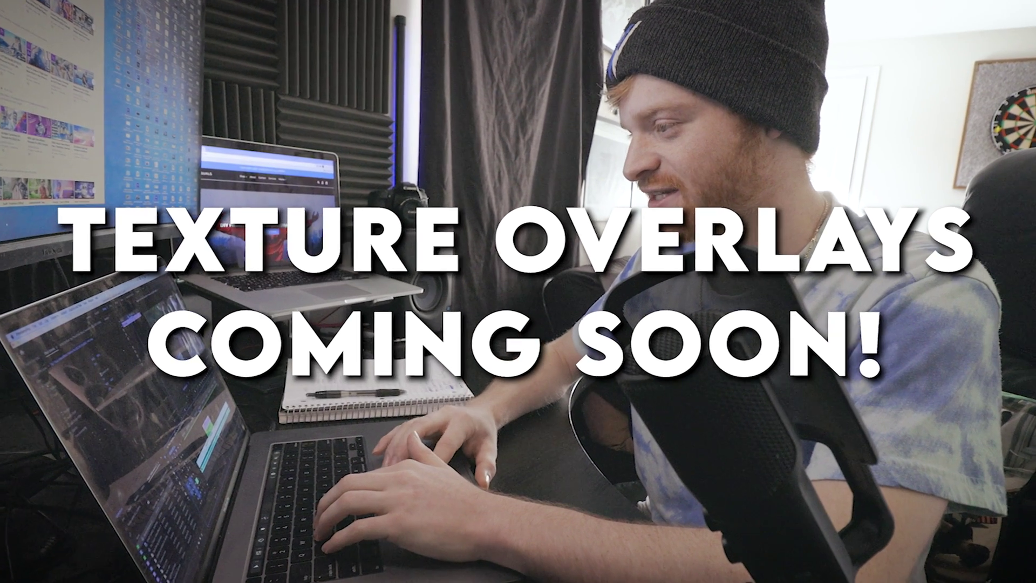
# Copy the Lumetri Color effect from the second short 0E8A0098.MP4 clip on V2 and paste it onto Nested Sequence 23
pyautogui.click(676, 394)
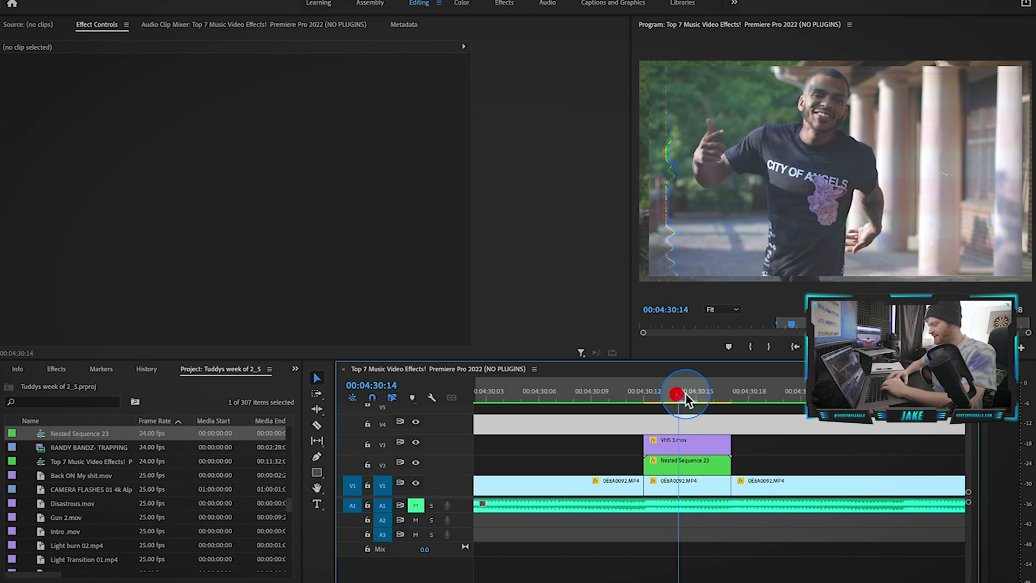
pyautogui.moveTo(685, 393); pyautogui.dragTo(675, 422)
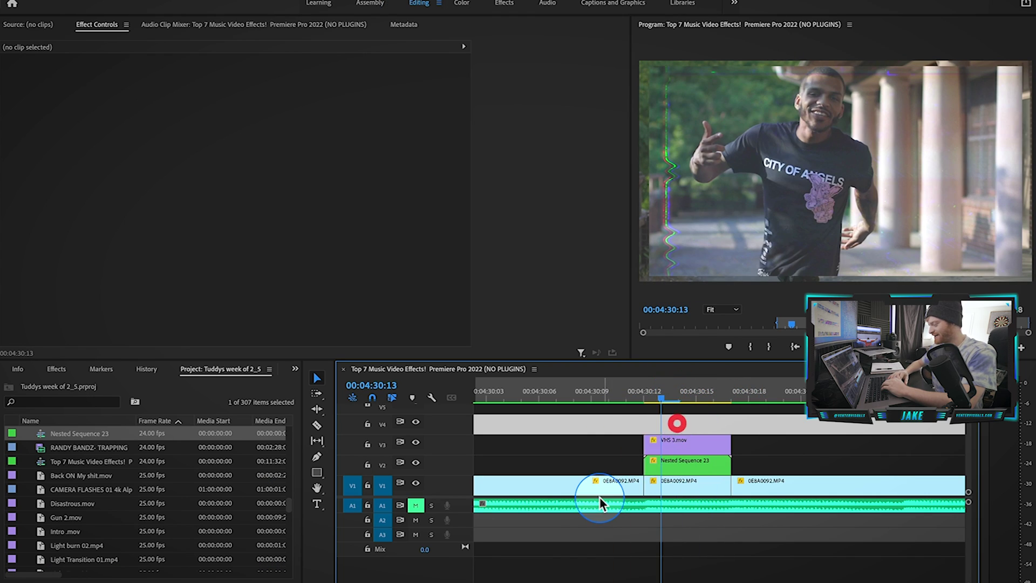
pyautogui.scroll(2, 600, 498)
pyautogui.click(583, 465)
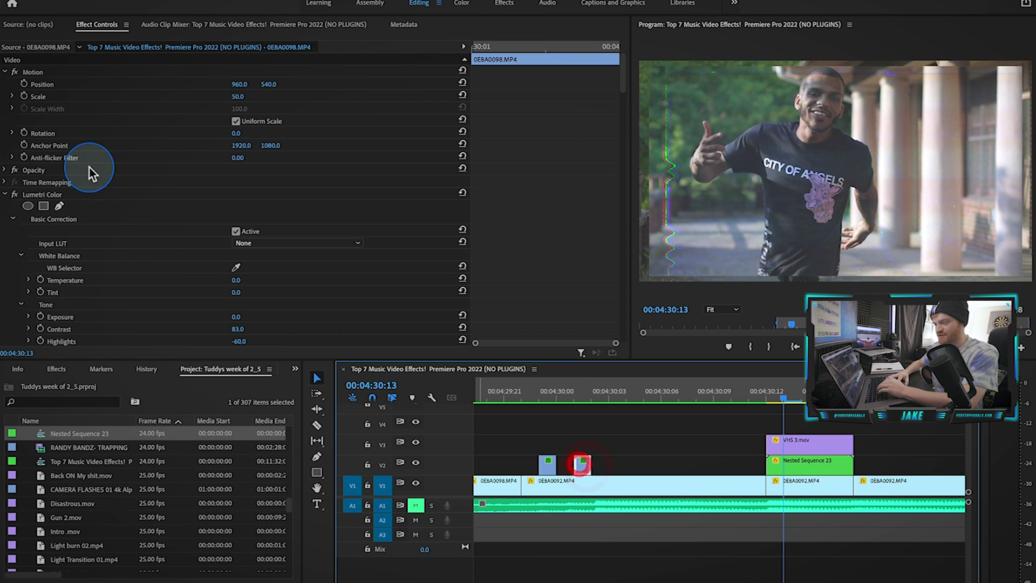
pyautogui.click(50, 195)
pyautogui.press('super+c')
pyautogui.click(804, 394)
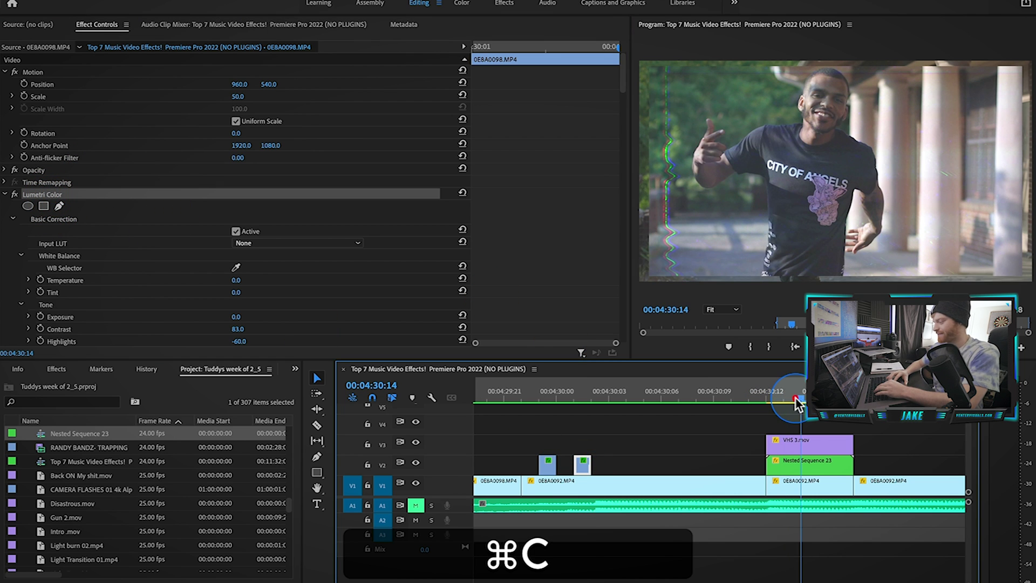
pyautogui.click(814, 470)
pyautogui.press('super+v')
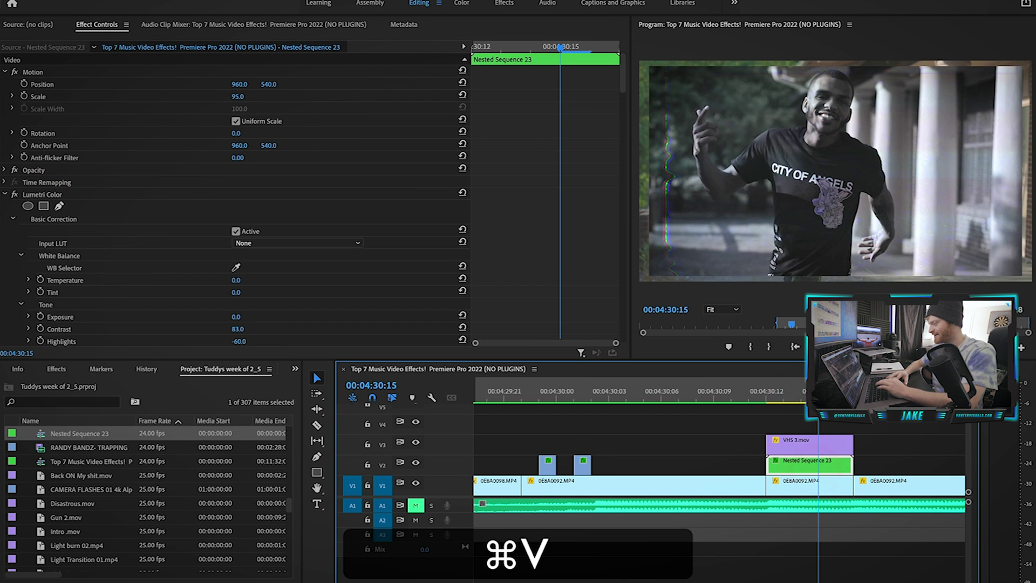
# Preview the flicker effect by scrubbing through the clips on V2 and V3 and playing back from about 00:04:29
pyautogui.click(770, 401)
pyautogui.moveTo(770, 400); pyautogui.dragTo(876, 425)
pyautogui.press('-')
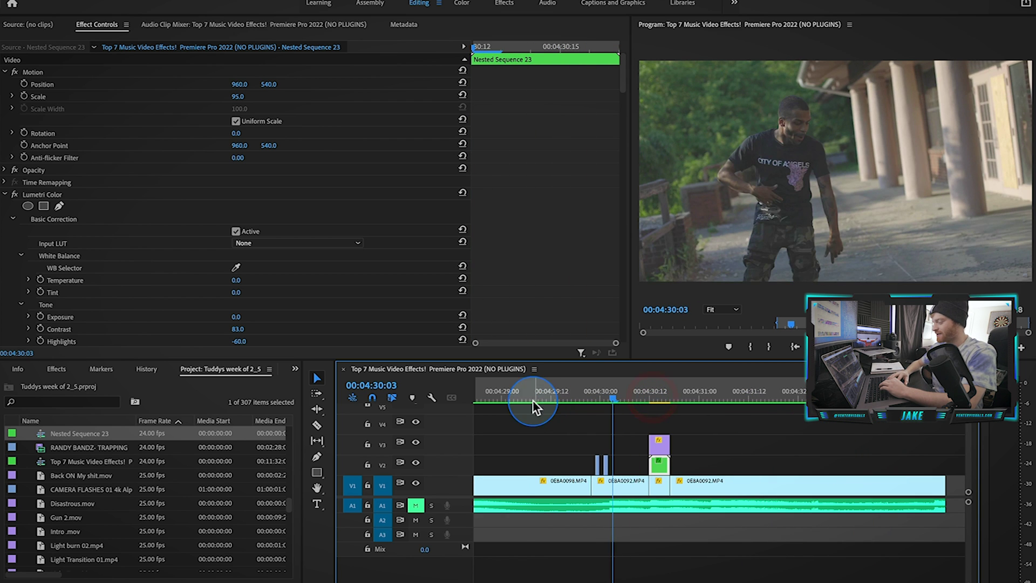
pyautogui.click(560, 448)
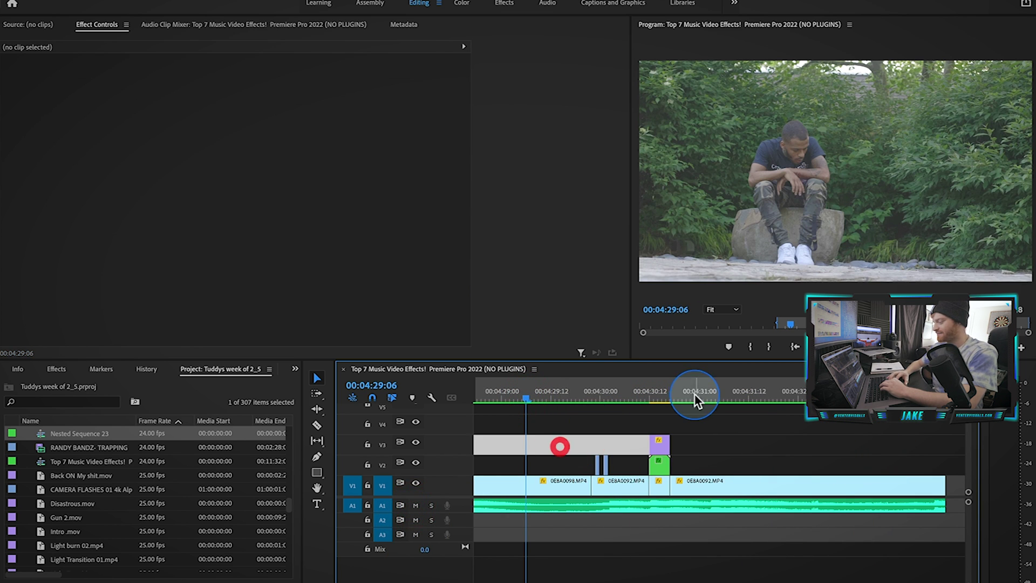
pyautogui.click(688, 410)
pyautogui.press('space')
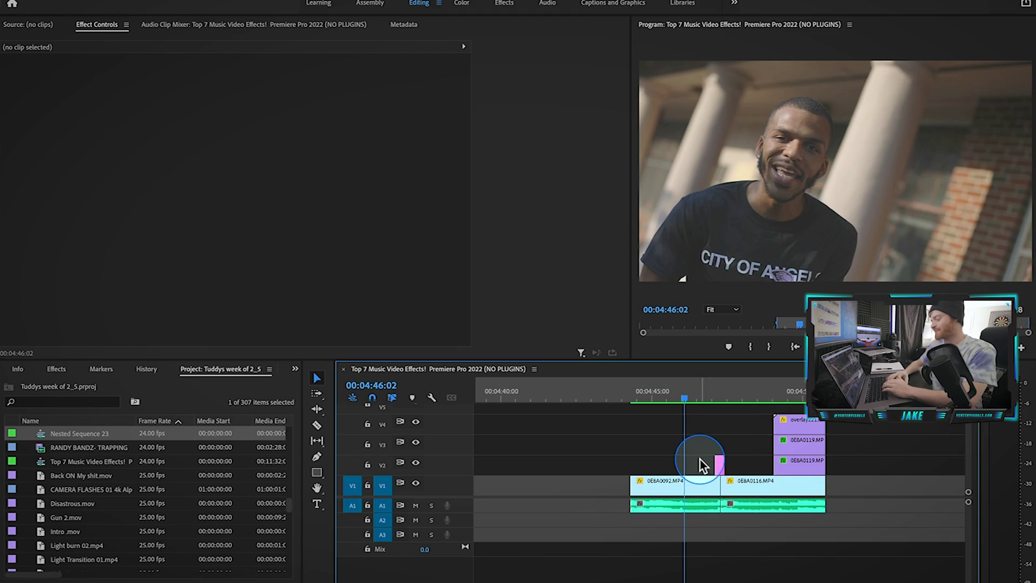
# Play through the flash example between 0E8A0092.MP4 and 0E8A0116.MP4, examining the short V2 clip over their cut
pyautogui.scroll(2, 699, 458)
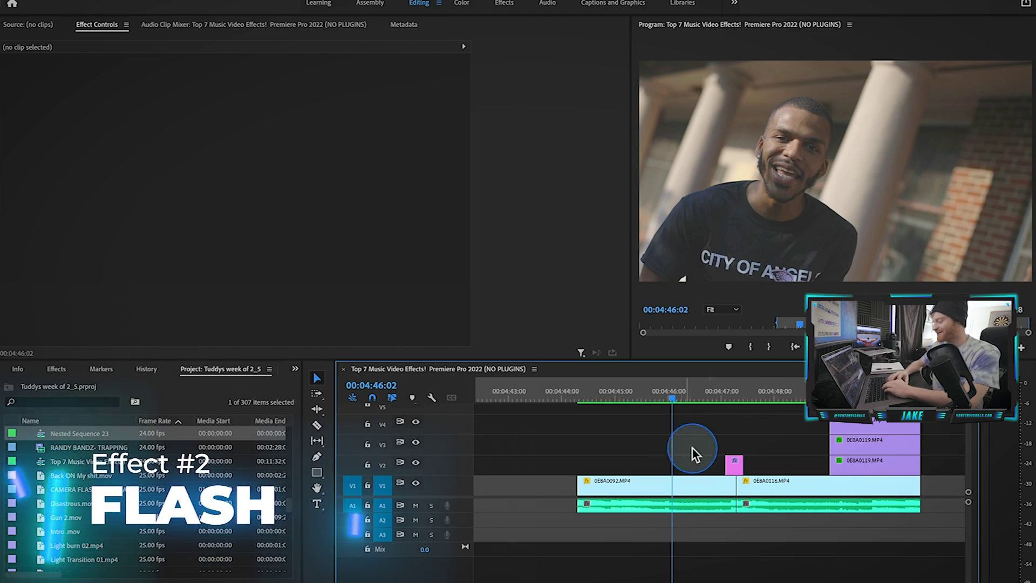
pyautogui.press('space')
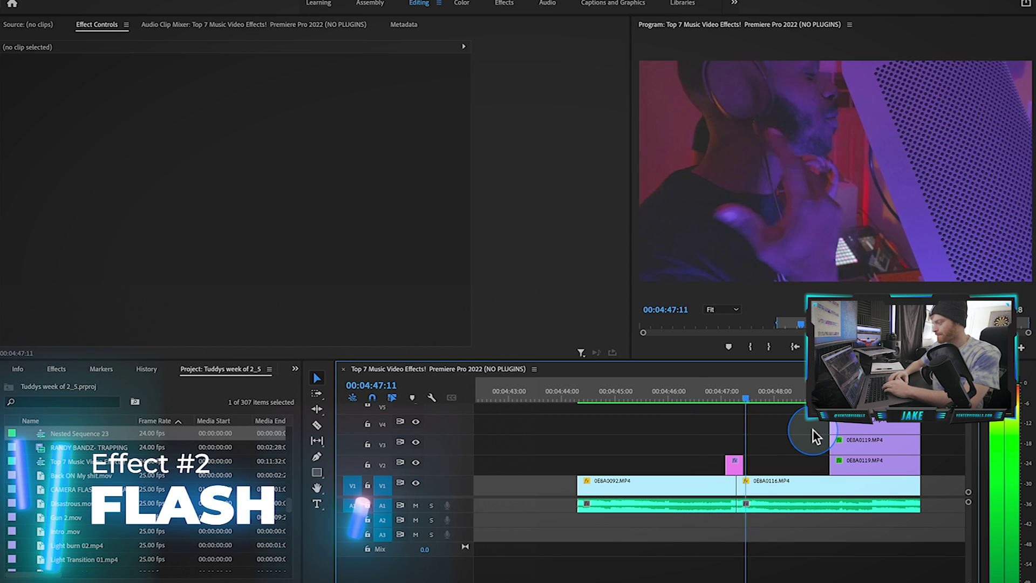
pyautogui.moveTo(679, 392); pyautogui.dragTo(613, 390)
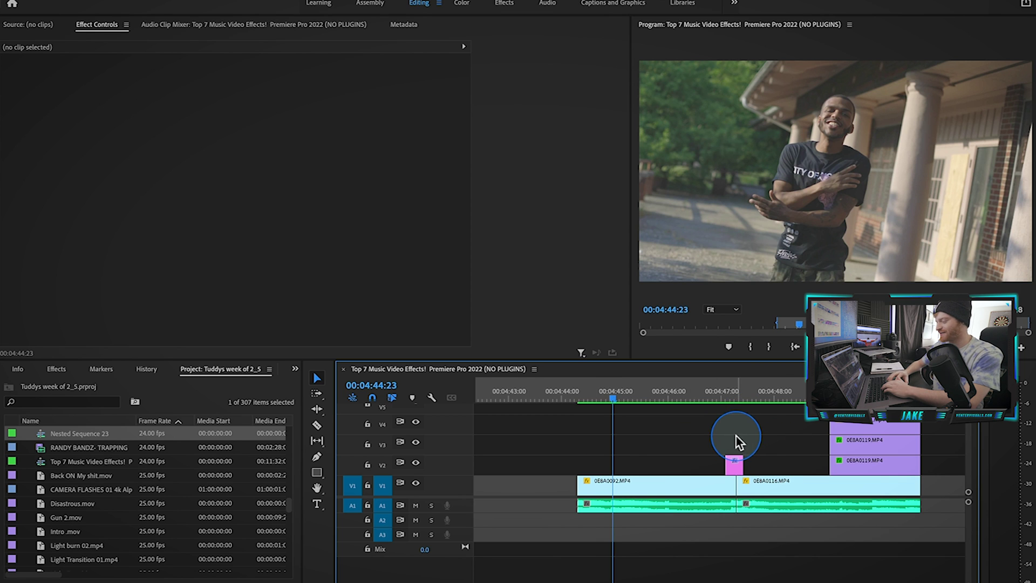
pyautogui.click(736, 467)
pyautogui.click(776, 437)
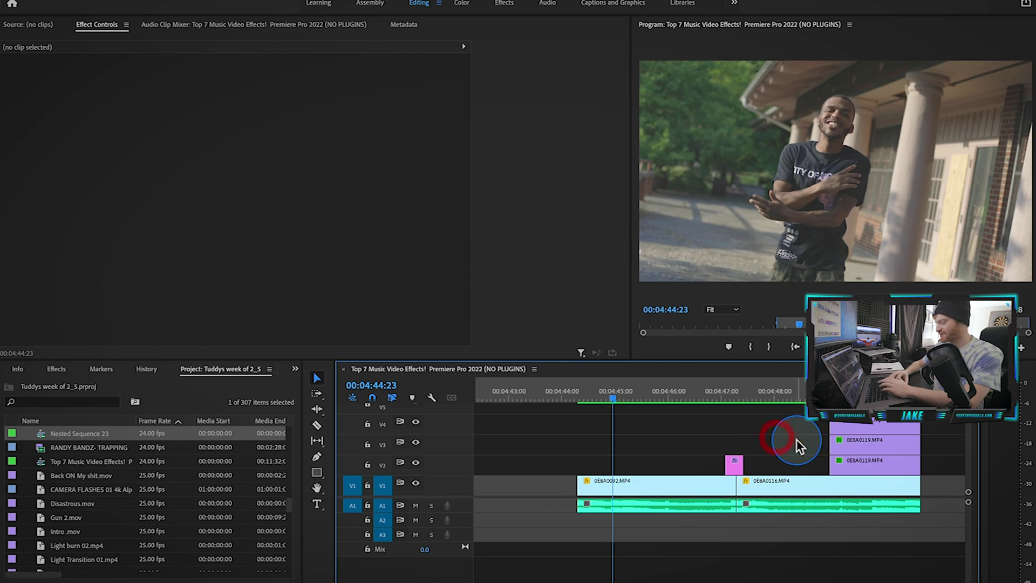
pyautogui.press('space')
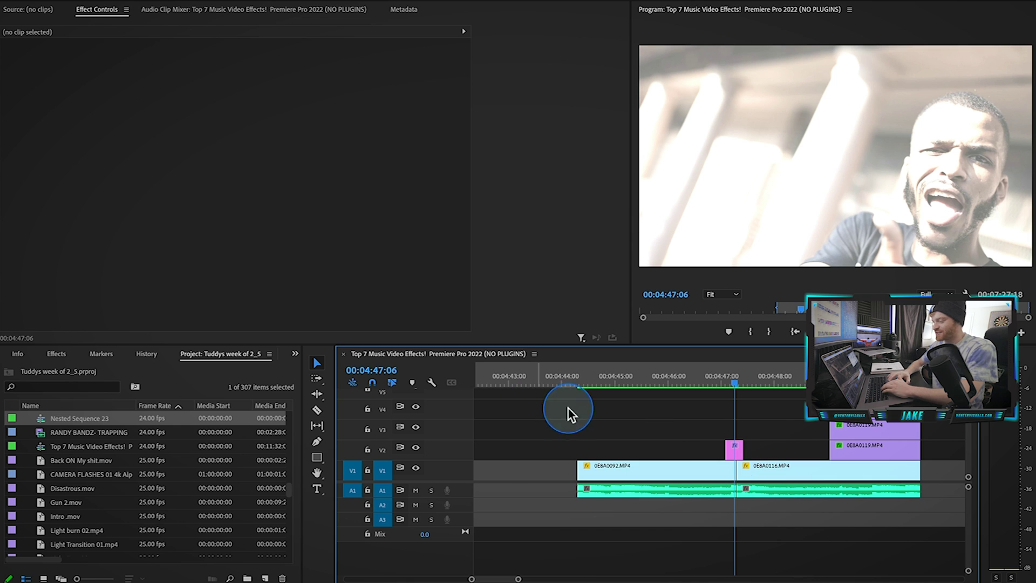
# View the new project item options, including Adjustment Layer, and dismiss them without creating an item
pyautogui.click(642, 447)
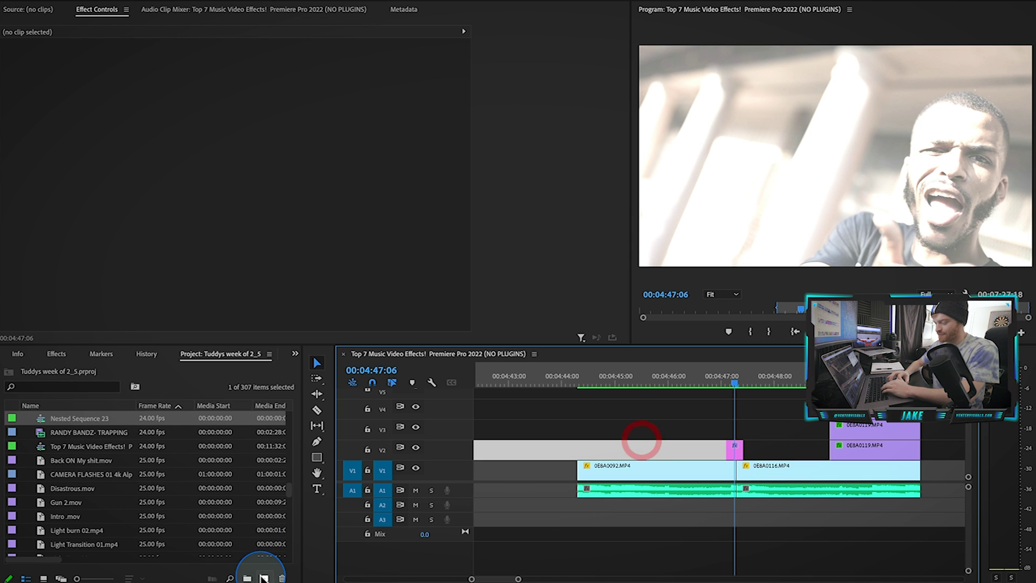
pyautogui.click(264, 578)
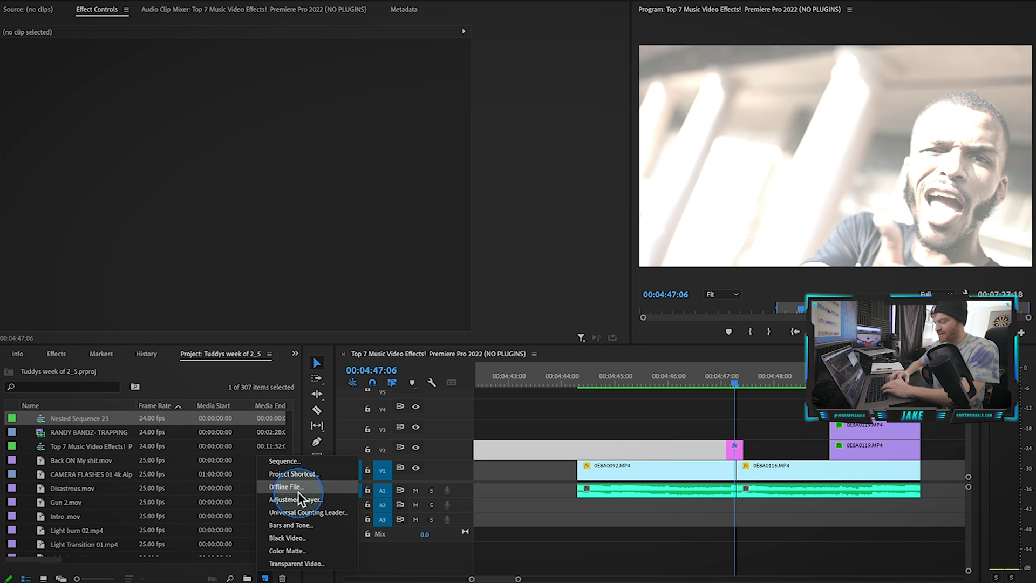
pyautogui.moveTo(486, 449); pyautogui.dragTo(658, 404)
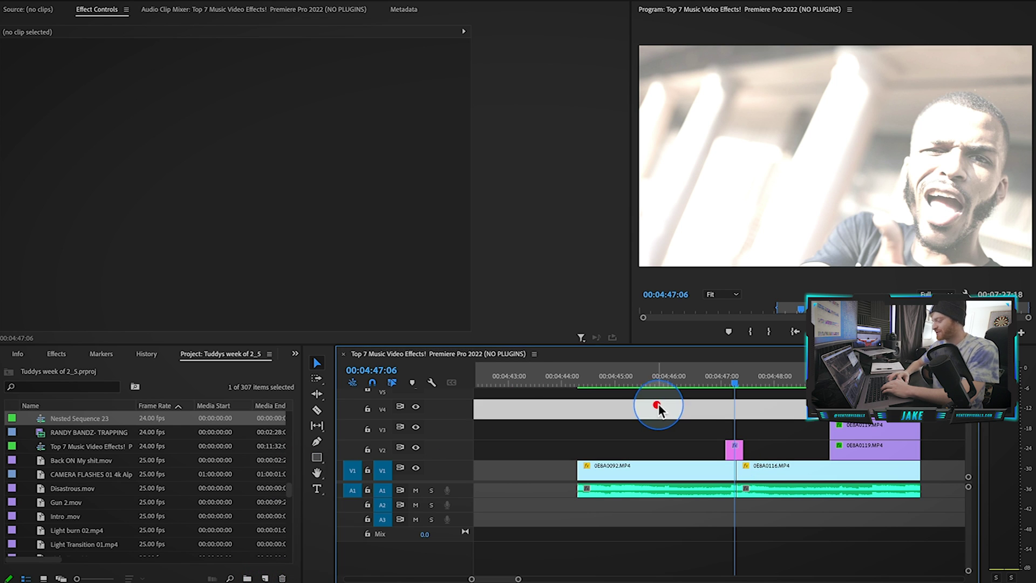
# Select the adjustment layer on V2, examine its Luma Corrector settings and keyframes, and bring up the effects library
pyautogui.click(736, 448)
pyautogui.press('=')
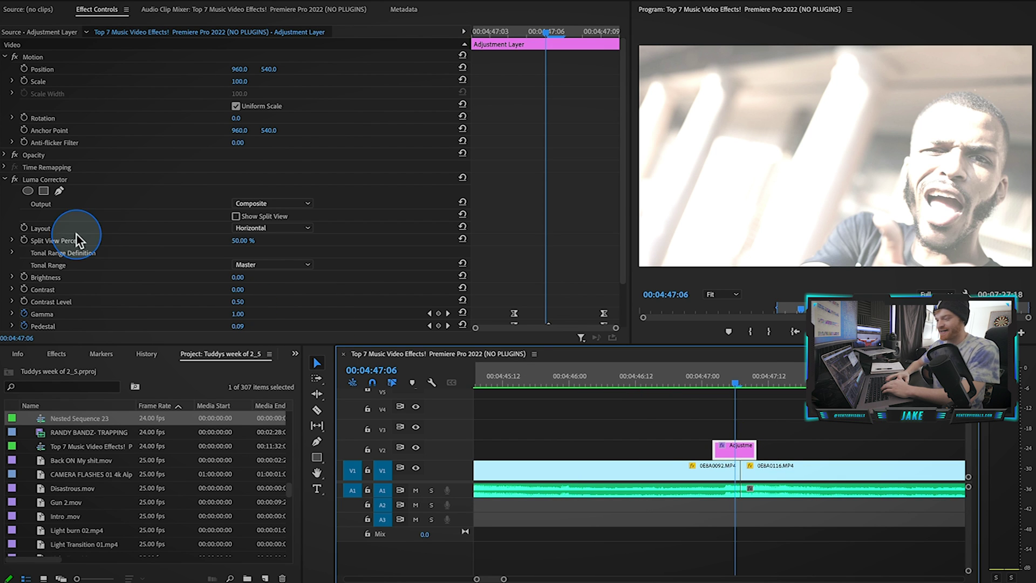
pyautogui.click(44, 179)
pyautogui.scroll(-2, 138, 186)
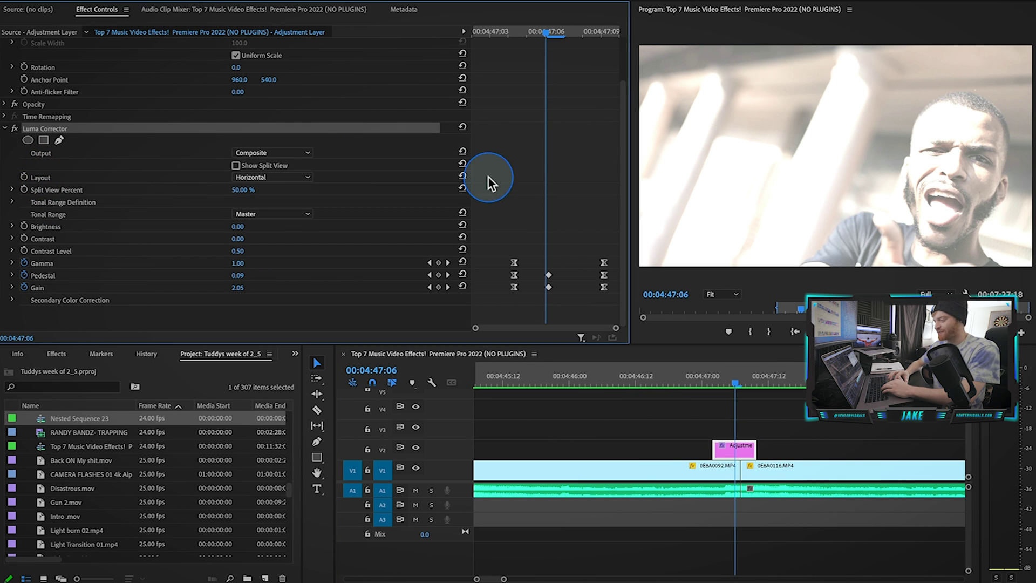
pyautogui.click(56, 354)
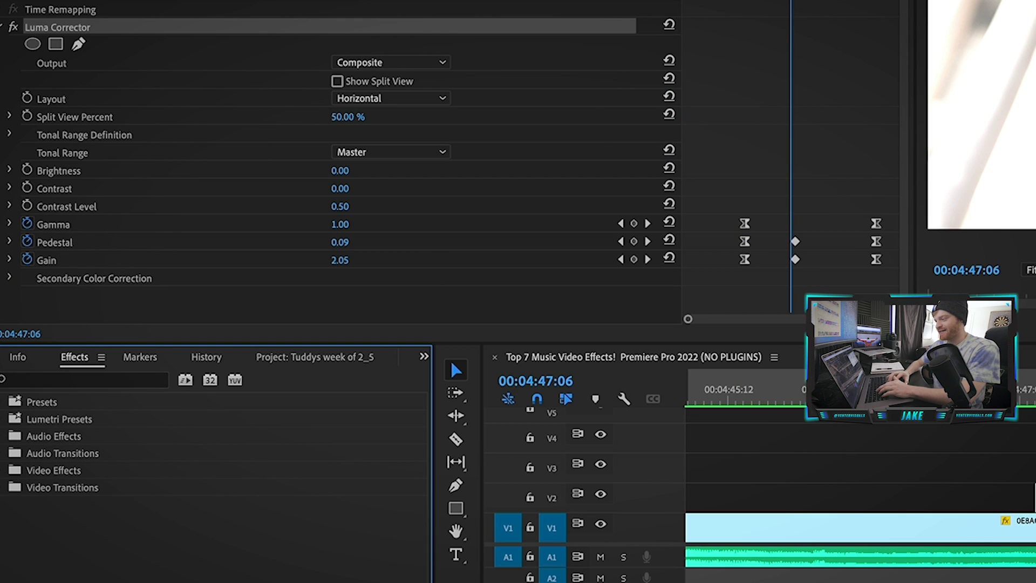
# Select the first Gamma, Pedestal and Gain keyframes of the Luma Corrector at 00:04:47:04 and apply Ease Out
pyautogui.click(514, 33)
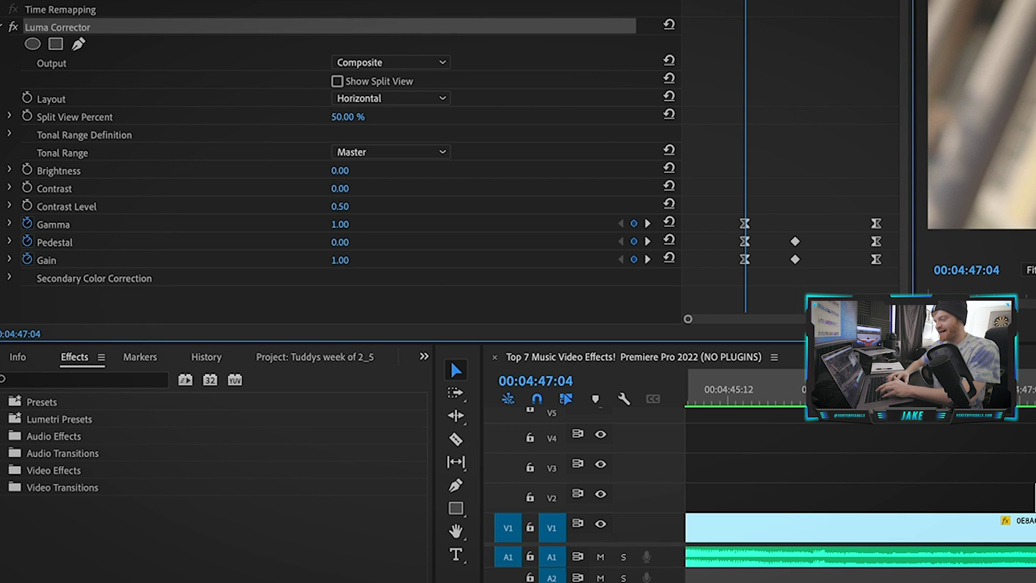
pyautogui.click(75, 260)
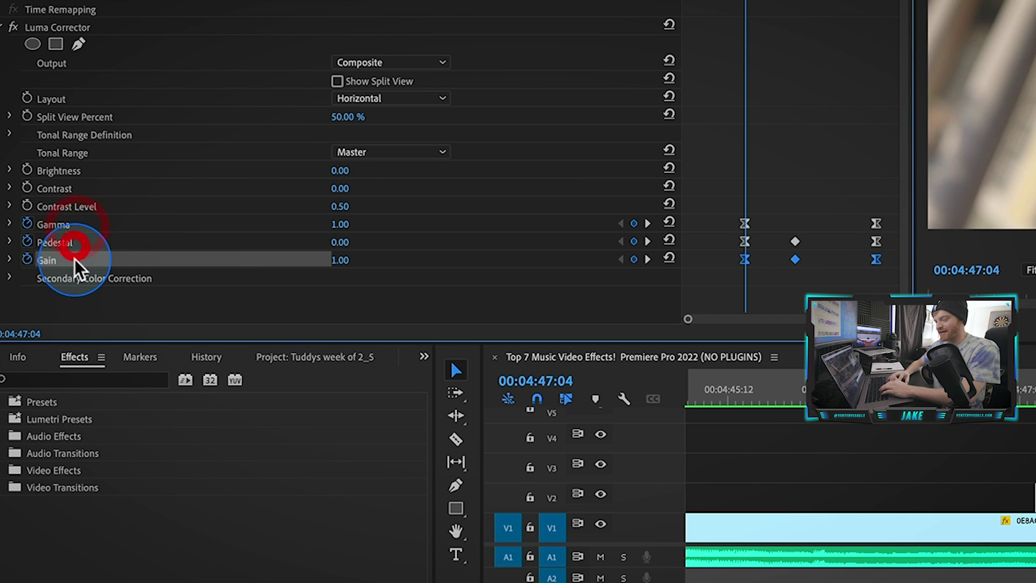
pyautogui.moveTo(753, 201); pyautogui.dragTo(737, 278)
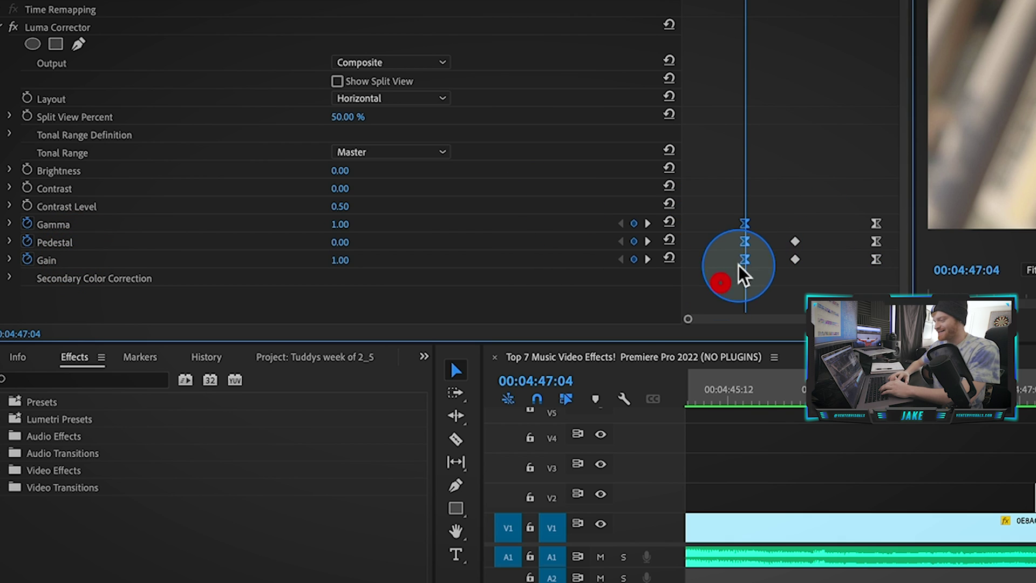
pyautogui.rightClick(746, 261)
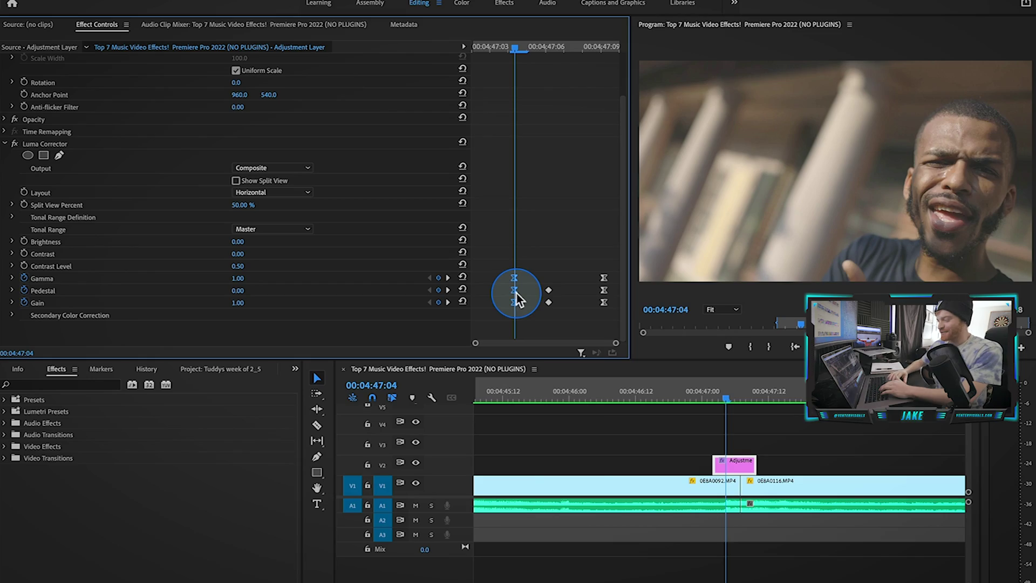
pyautogui.rightClick(515, 295)
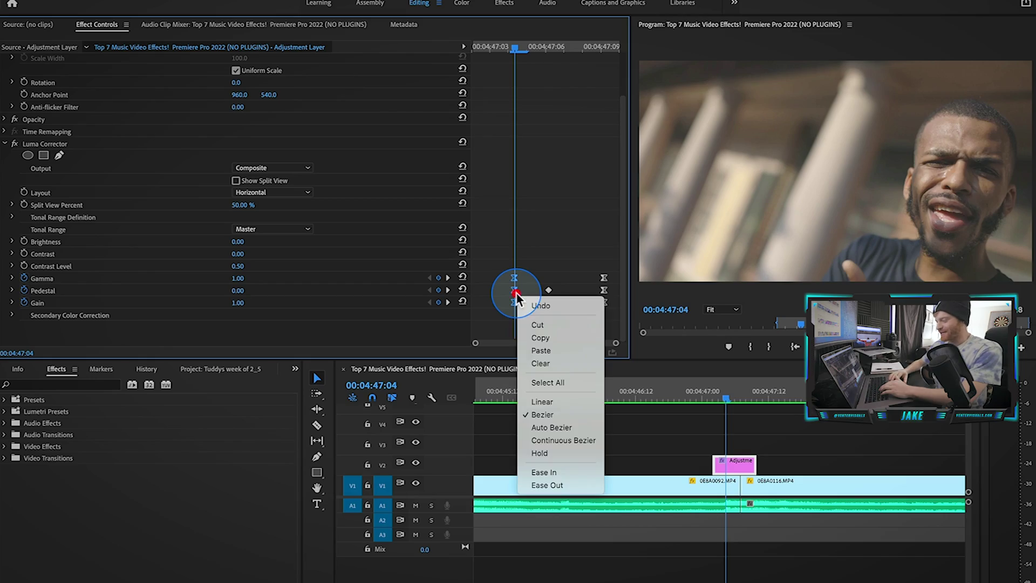
pyautogui.click(558, 485)
# Examine the Luma Corrector's remaining keyframes and its Pedestal and Gain values at 00:04:47:05
pyautogui.click(572, 219)
pyautogui.click(605, 319)
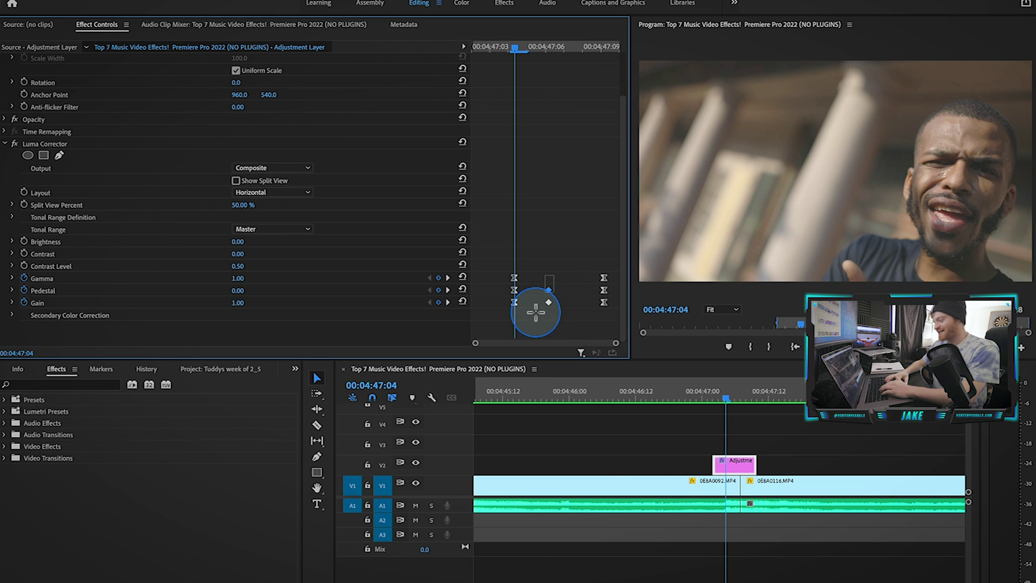
pyautogui.moveTo(544, 54)
pyautogui.mouseDown()
pyautogui.moveTo(558, 50)
pyautogui.moveTo(510, 50)
pyautogui.moveTo(597, 70)
pyautogui.moveTo(532, 57)
pyautogui.mouseUp()
pyautogui.click(59, 291)
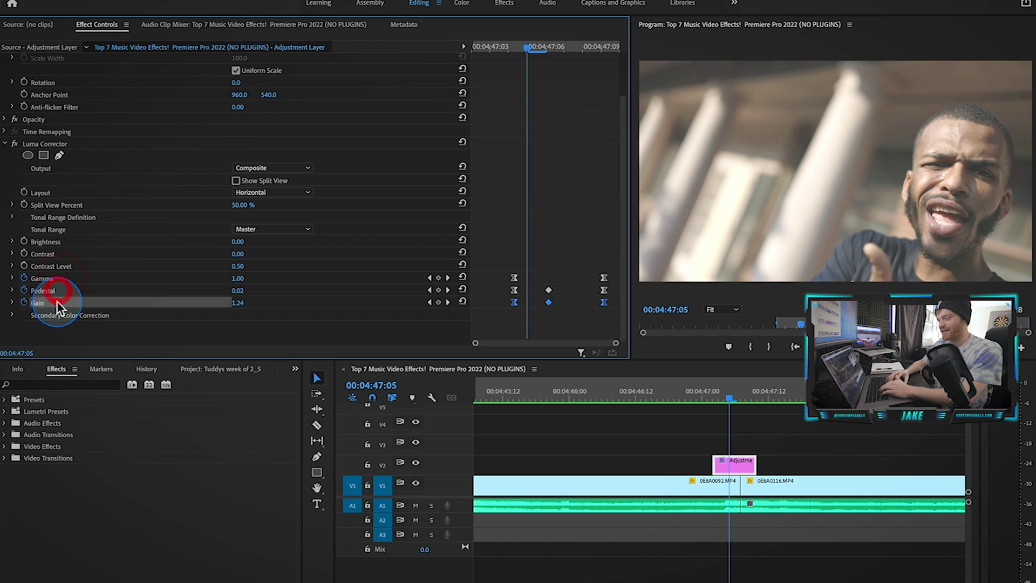
pyautogui.click(44, 144)
# Duplicate the flash adjustment layer on V2 about one second earlier, over 0E8A0092.MP4, and move the playhead to 00:04:46:04
pyautogui.click(752, 473)
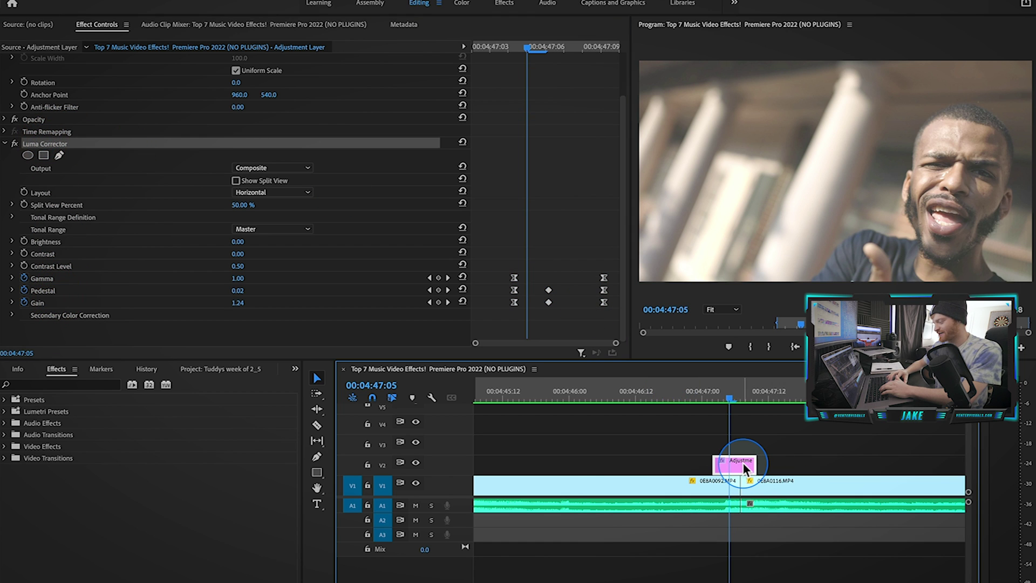
pyautogui.press('-')
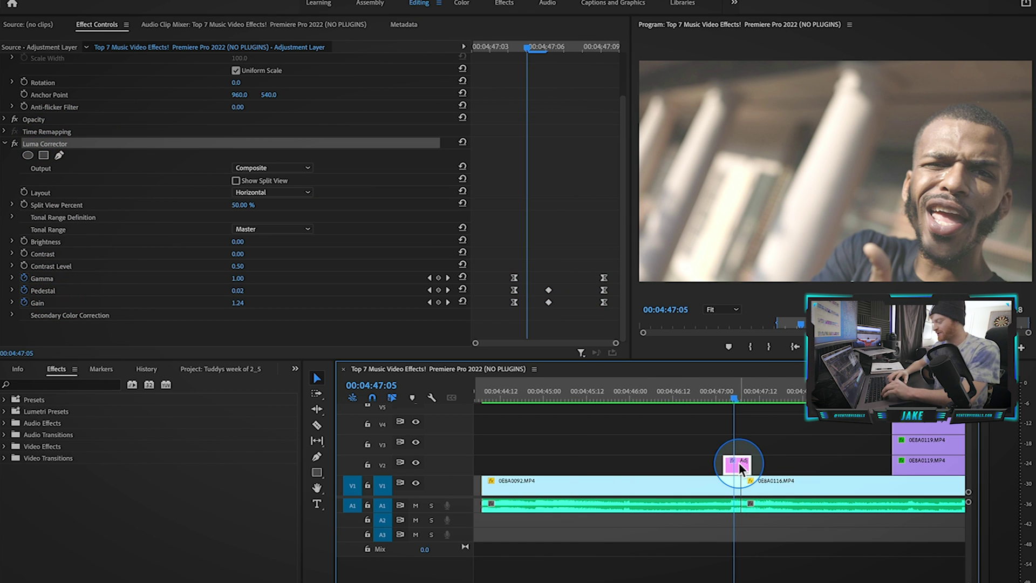
pyautogui.press('-')
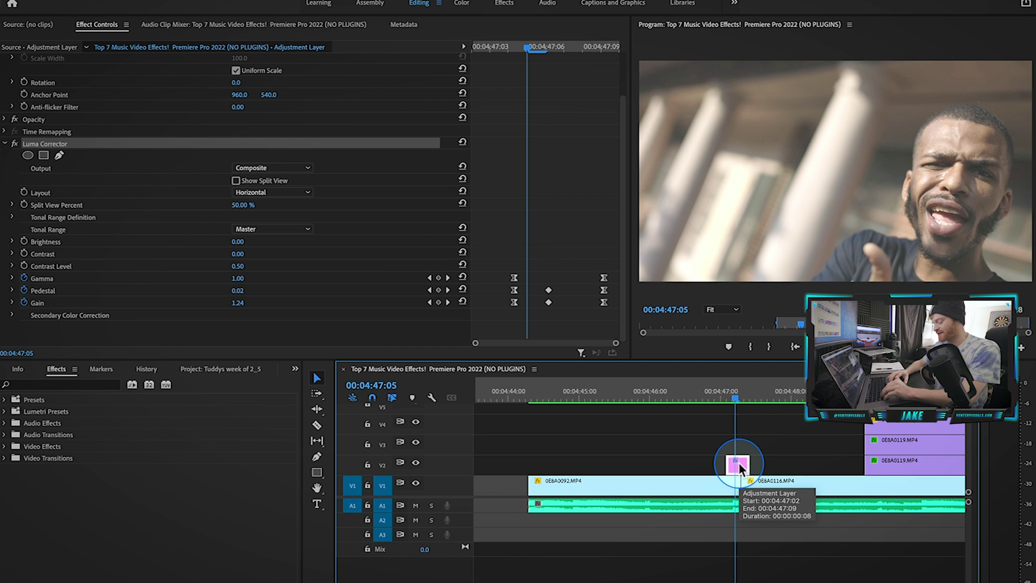
pyautogui.keyDown('alt'); pyautogui.moveTo(738, 463); pyautogui.dragTo(662, 463); pyautogui.keyUp('alt')
pyautogui.moveTo(663, 384)
pyautogui.mouseDown()
pyautogui.moveTo(653, 385)
pyautogui.moveTo(664, 384)
pyautogui.mouseUp()
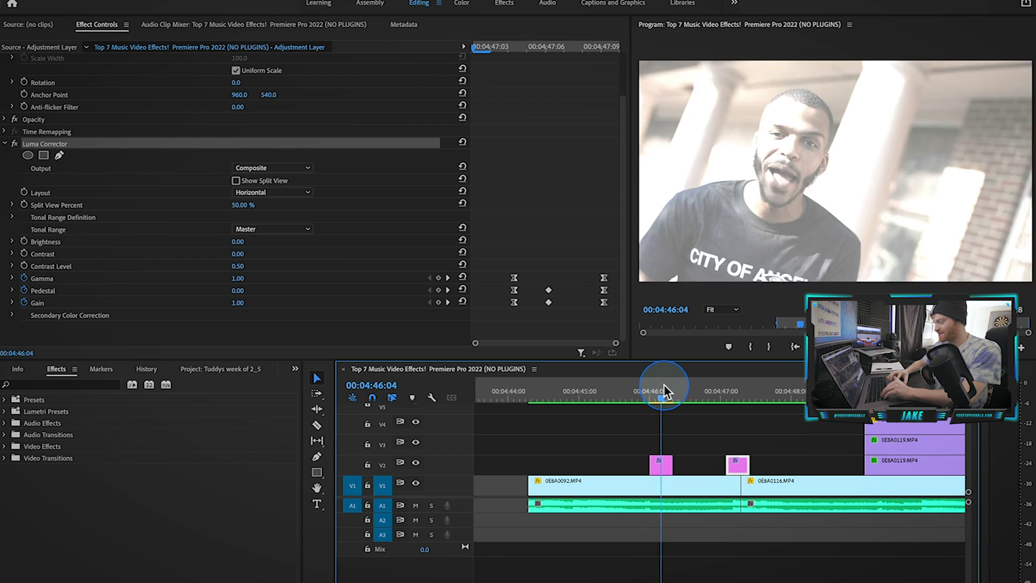
# Duplicate the earlier flash adjustment layer onto V3 so that it overlaps the flash layer at the 0E8A0092.MP4 and 0E8A0116.MP4 cut
pyautogui.click(670, 385)
pyautogui.click(662, 464)
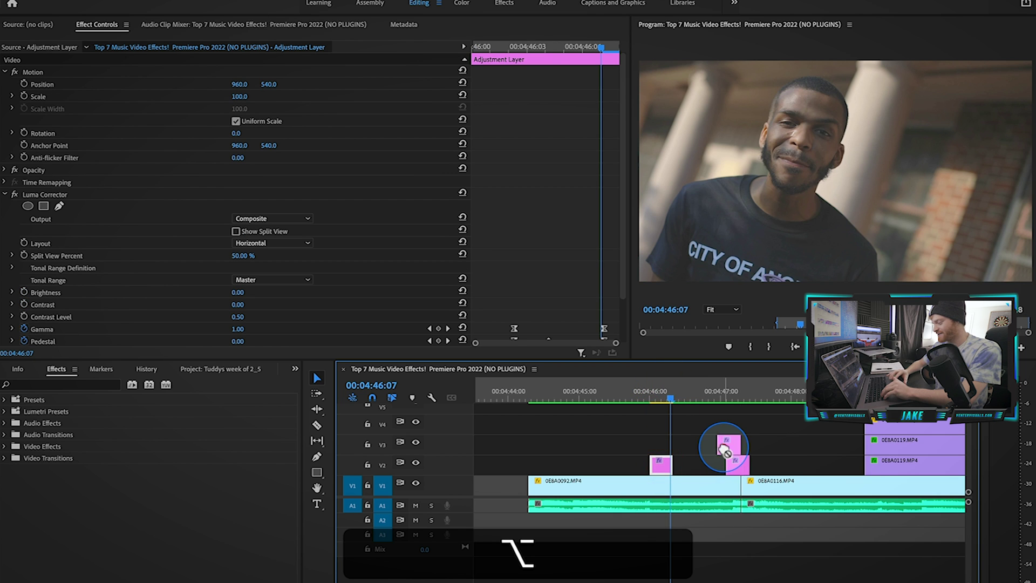
pyautogui.moveTo(725, 449); pyautogui.dragTo(723, 448)
pyautogui.scroll(5, 727, 415)
pyautogui.moveTo(689, 402)
pyautogui.mouseDown()
pyautogui.moveTo(730, 395)
pyautogui.moveTo(837, 402)
pyautogui.moveTo(689, 420)
pyautogui.mouseUp()
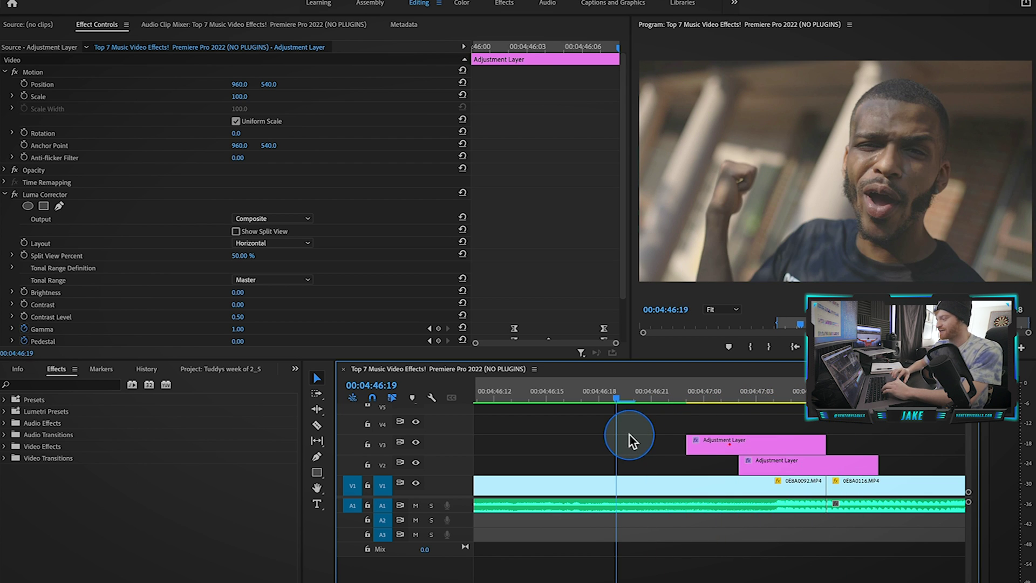
# Play back the stacked flashes from 00:04:44:09, at the start of 0E8A0092.MP4
pyautogui.scroll(-6, 630, 443)
pyautogui.click(598, 397)
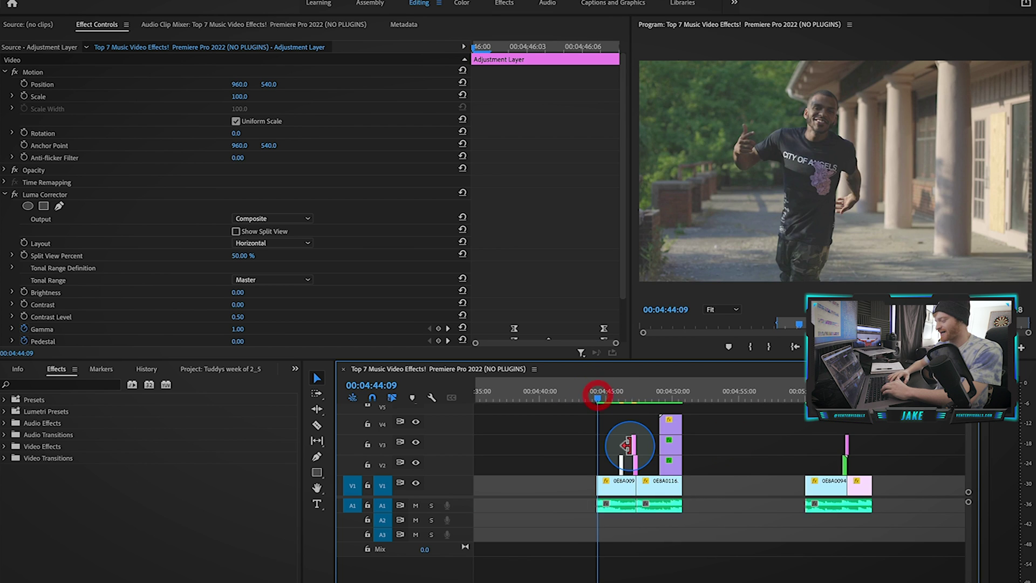
pyautogui.scroll(3, 712, 415)
pyautogui.press('space')
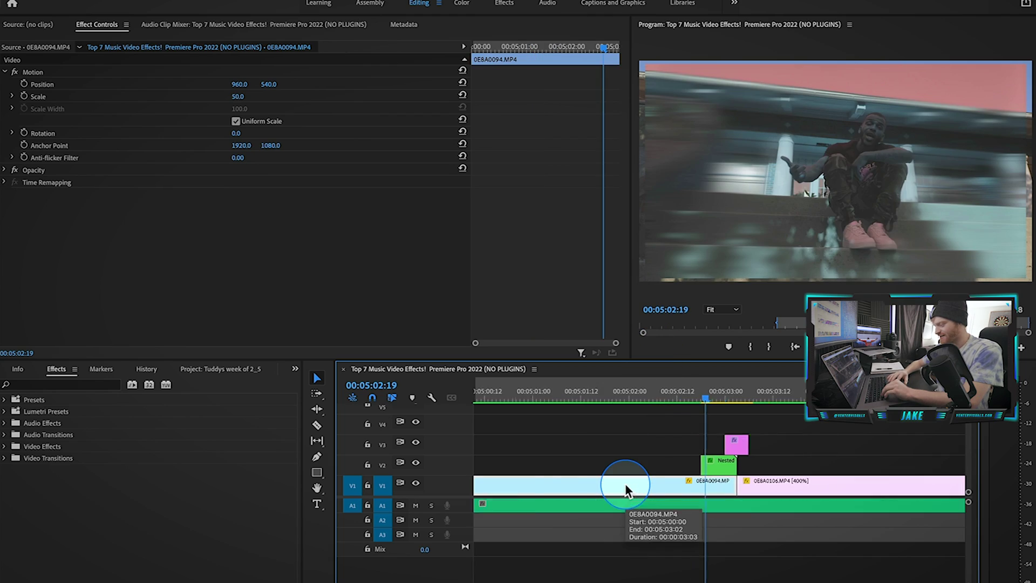
# Duplicate the 0E8A0094.MP4 clip from V1 onto V3, starting about a second and a half earlier
pyautogui.press('-')
pyautogui.click(620, 395)
pyautogui.moveTo(595, 484); pyautogui.dragTo(552, 443)
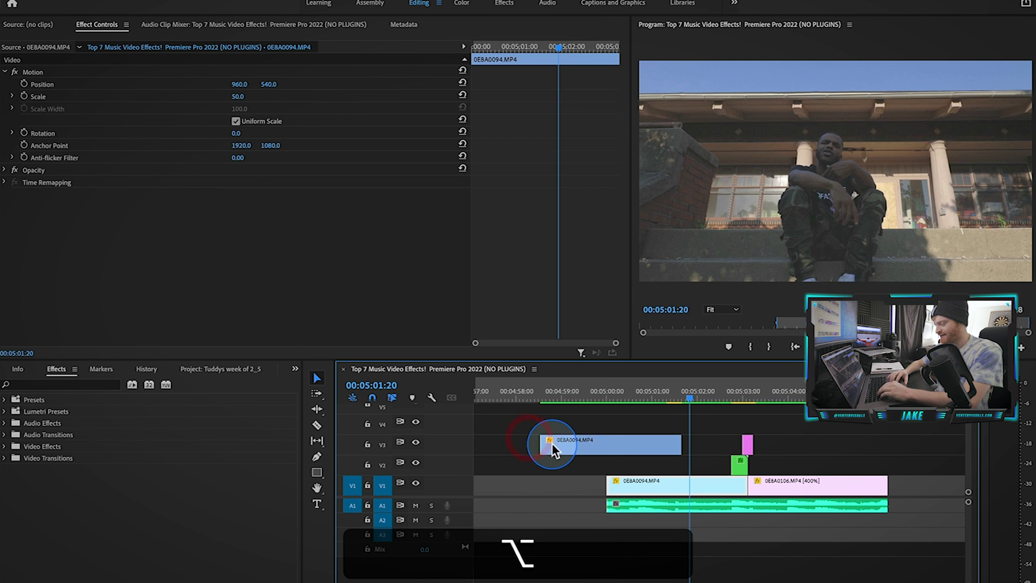
# Set the duplicated 0E8A0094.MP4 clip on V3 to 400% speed and reverse it
pyautogui.doubleClick(597, 445)
pyautogui.keyDown('super'); pyautogui.click(612, 445); pyautogui.keyUp('super')
pyautogui.press('super+r')
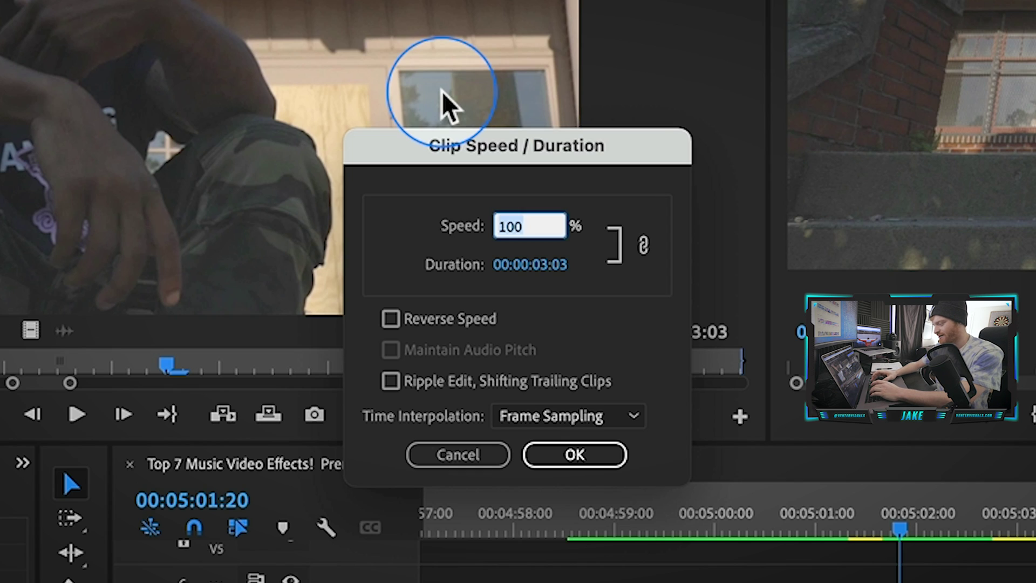
pyautogui.write('400')
pyautogui.press('Return')
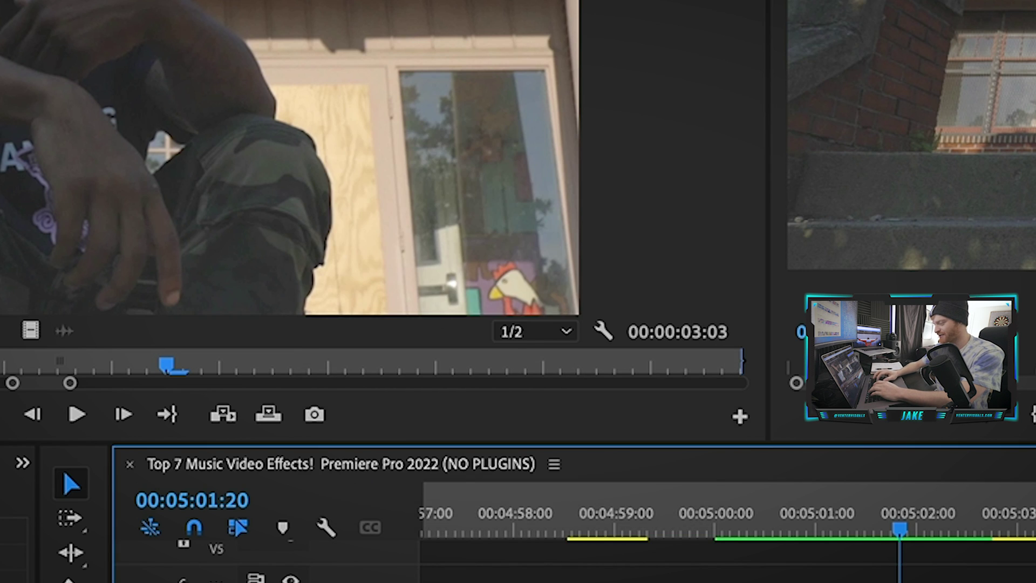
pyautogui.click(551, 390)
pyautogui.press('super+r')
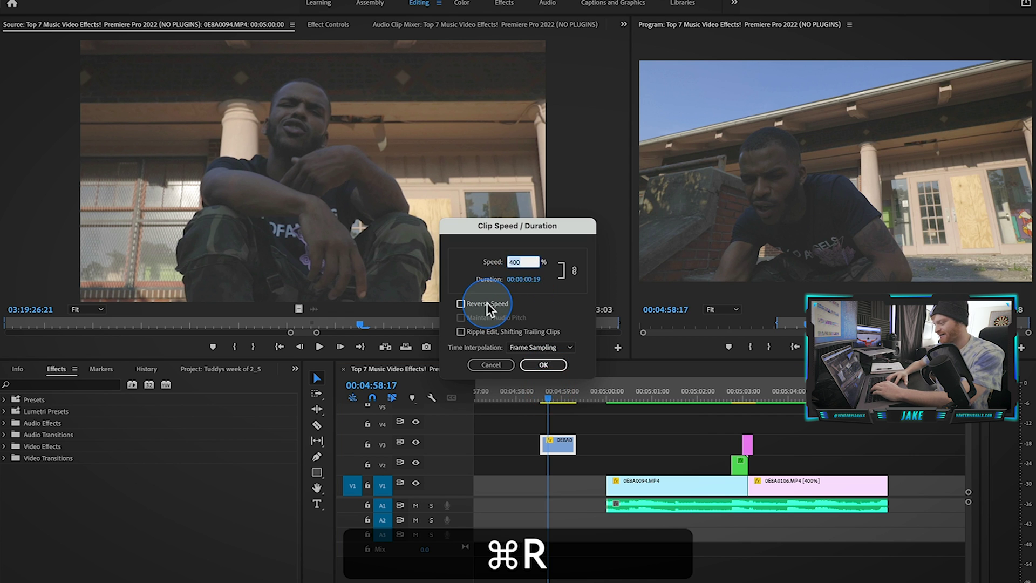
pyautogui.click(460, 303)
pyautogui.click(543, 365)
# Move the reversed V3 clip earlier so it starts at about 00:04:57:18, and play it back
pyautogui.moveTo(559, 445); pyautogui.dragTo(522, 444)
pyautogui.click(802, 393)
pyautogui.click(507, 389)
pyautogui.click(512, 451)
pyautogui.press('space')
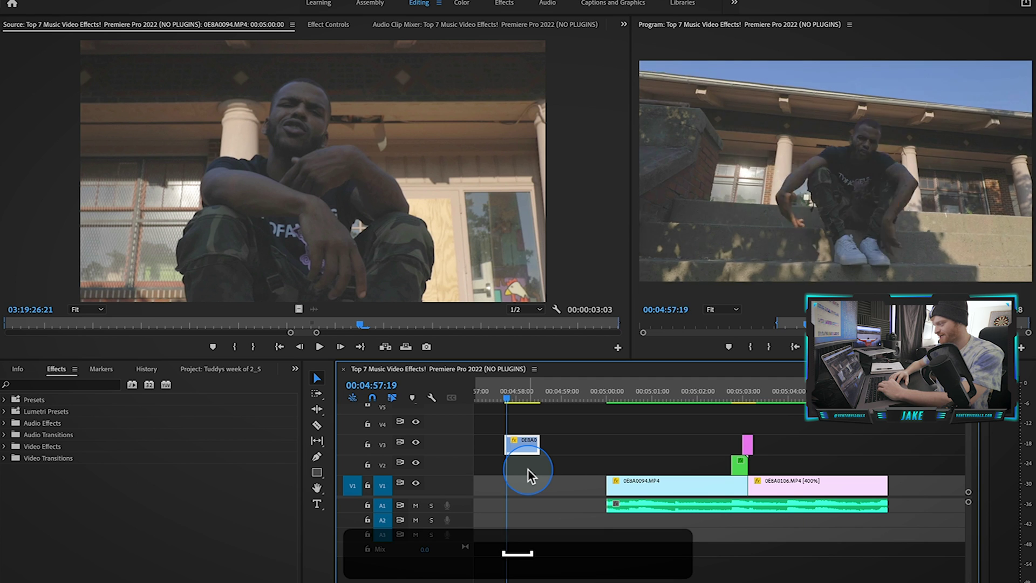
pyautogui.click(506, 391)
pyautogui.click(502, 391)
pyautogui.press('space')
# Raise the reversed V3 clip's speed to 1000%
pyautogui.click(514, 391)
pyautogui.press('super+r')
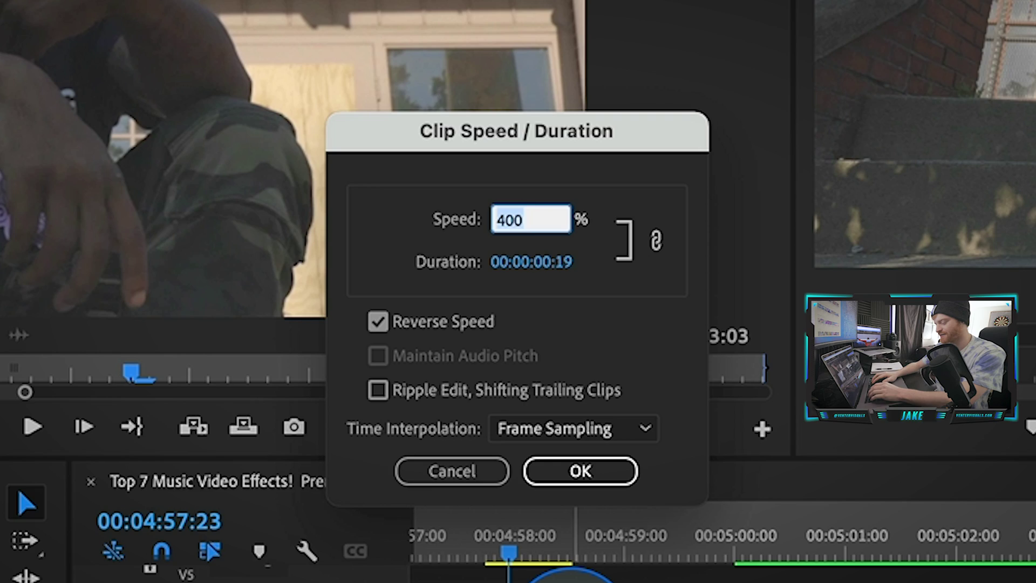
pyautogui.write('10')
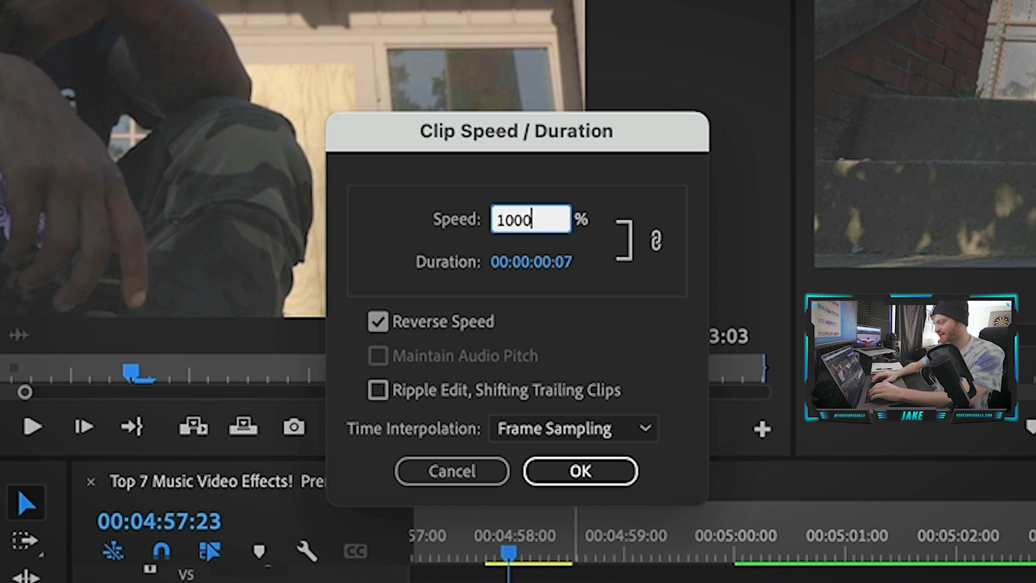
pyautogui.write('00')
pyautogui.press('Return')
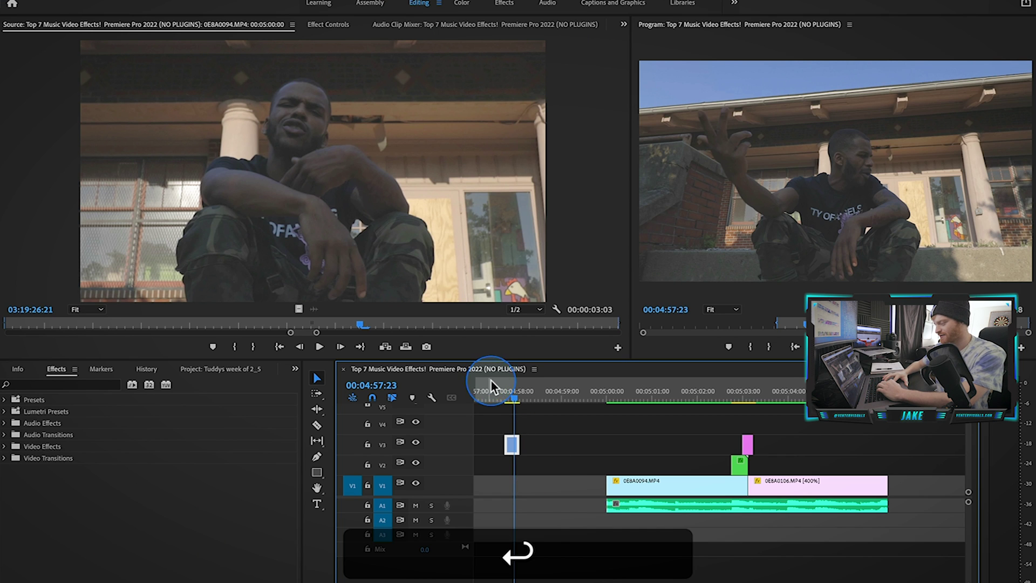
# Play back the sped-up reversed clip and check it frame by frame around 00:04:58:00
pyautogui.click(500, 387)
pyautogui.press('space')
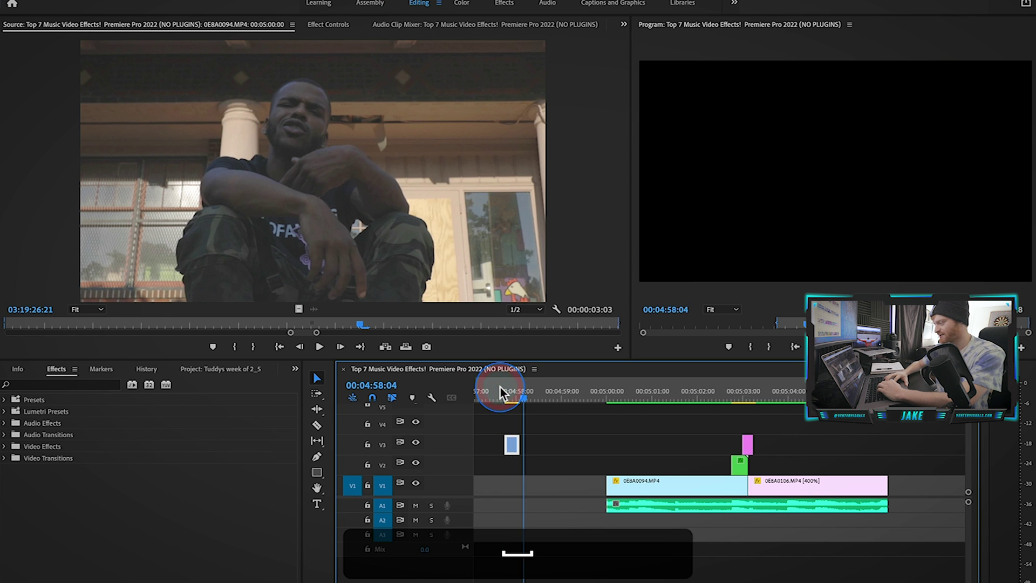
pyautogui.click(508, 387)
pyautogui.click(495, 390)
pyautogui.scroll(-3, 659, 446)
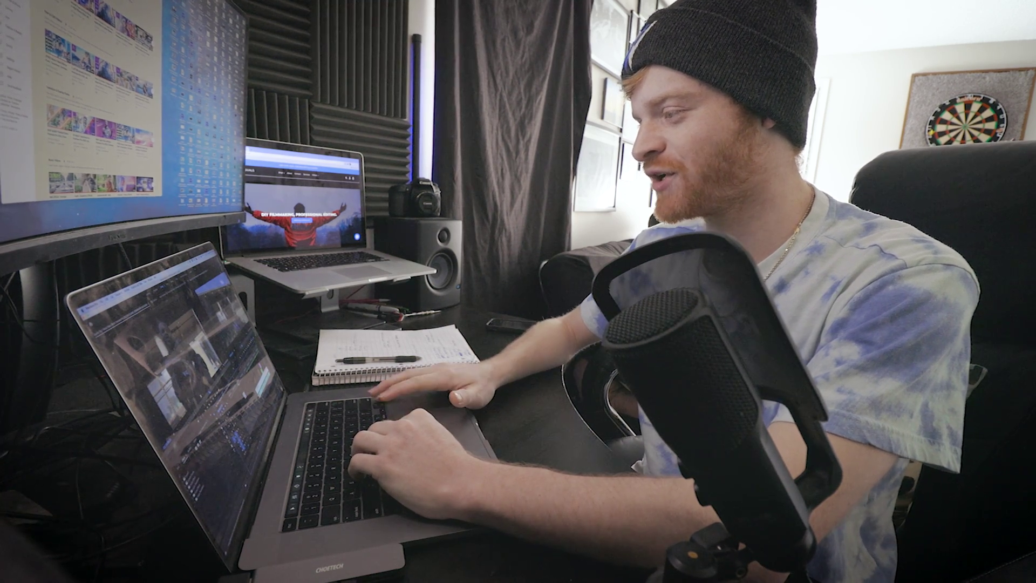
pyautogui.press('Right')
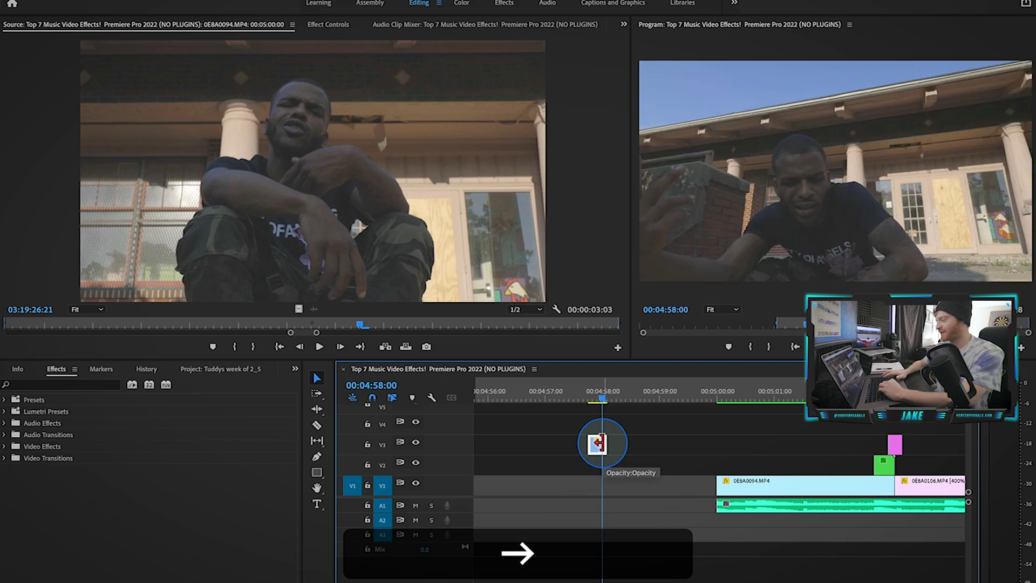
pyautogui.press('Left')
pyautogui.press('Left')
pyautogui.press('Right')
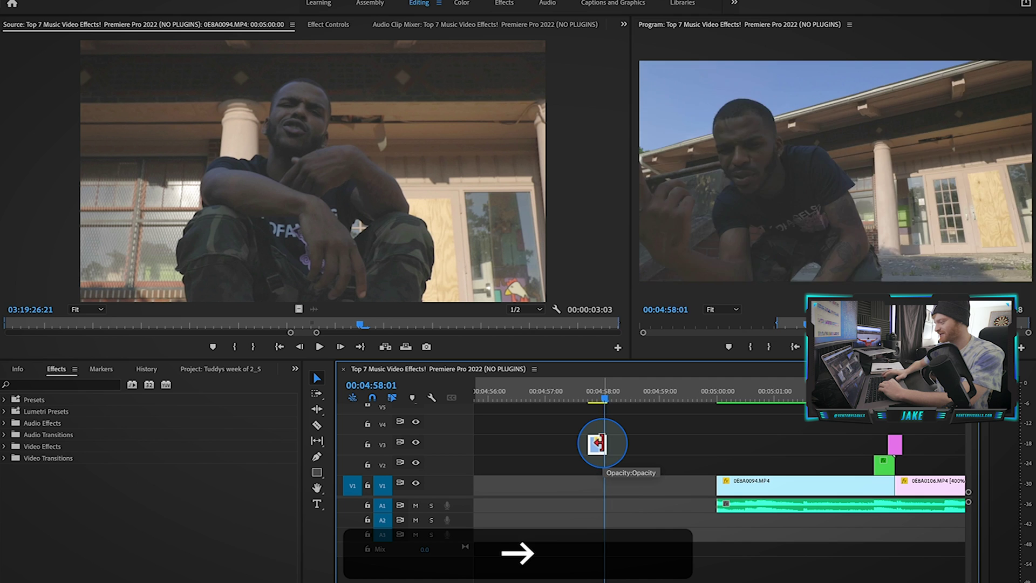
pyautogui.press('Left')
pyautogui.press('Right')
pyautogui.press('Left')
# Select Nested Sequence 17 on V2 and examine its Fast Blur mask, Blurriness and Blur Dimensions settings
pyautogui.click(883, 464)
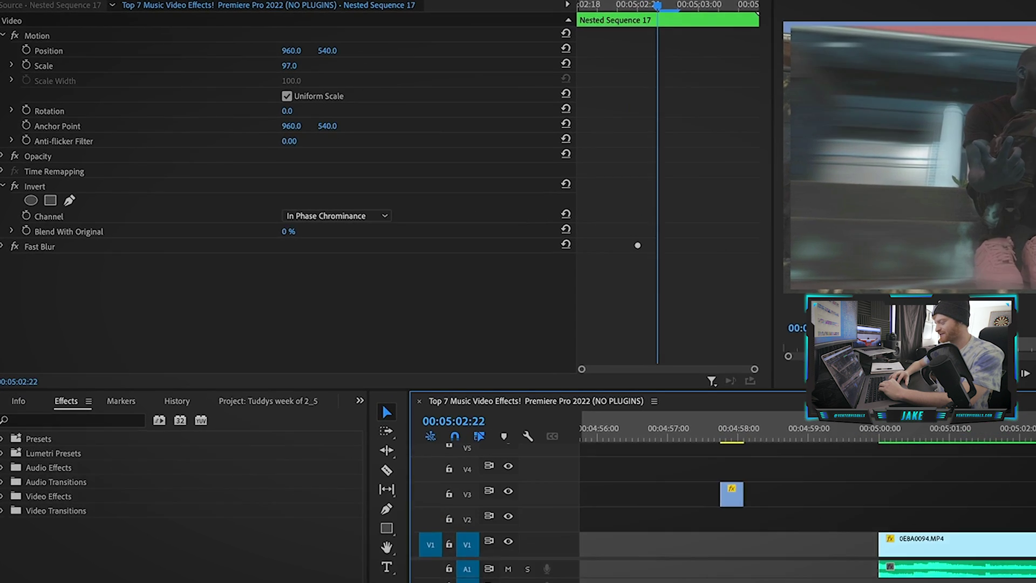
pyautogui.click(75, 254)
pyautogui.click(3, 252)
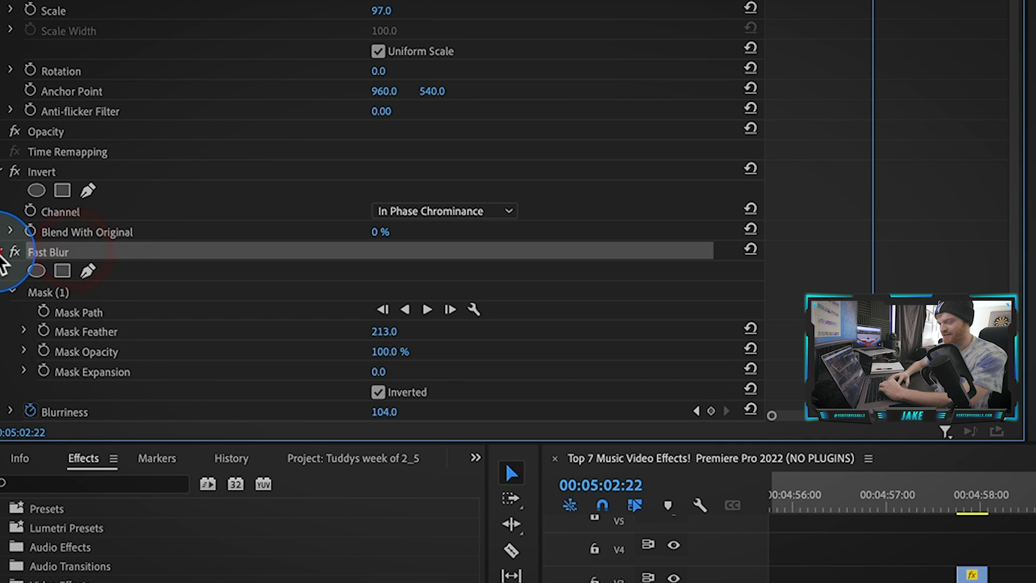
pyautogui.scroll(-1, 869, 270)
pyautogui.scroll(-2, 866, 270)
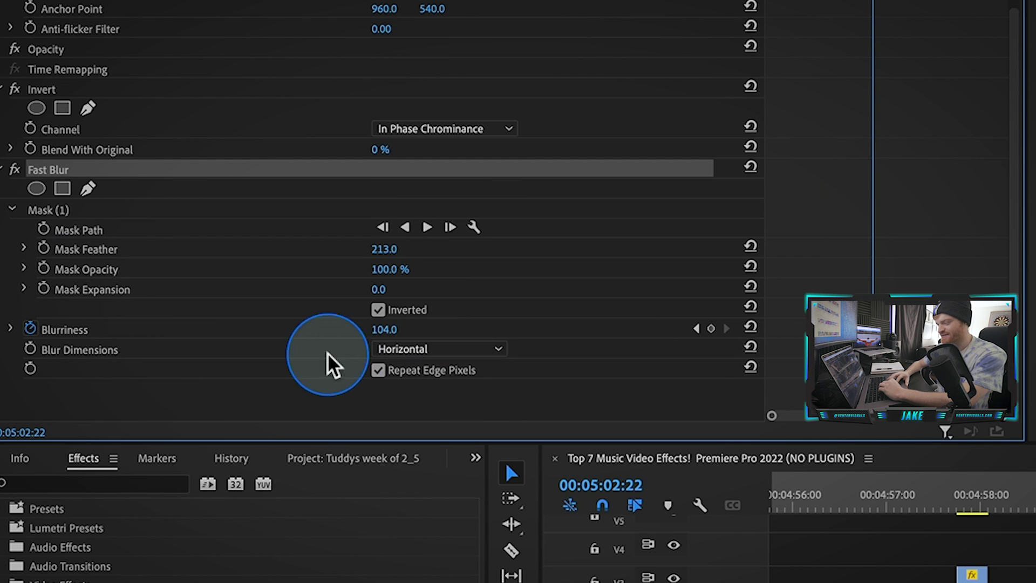
pyautogui.click(163, 348)
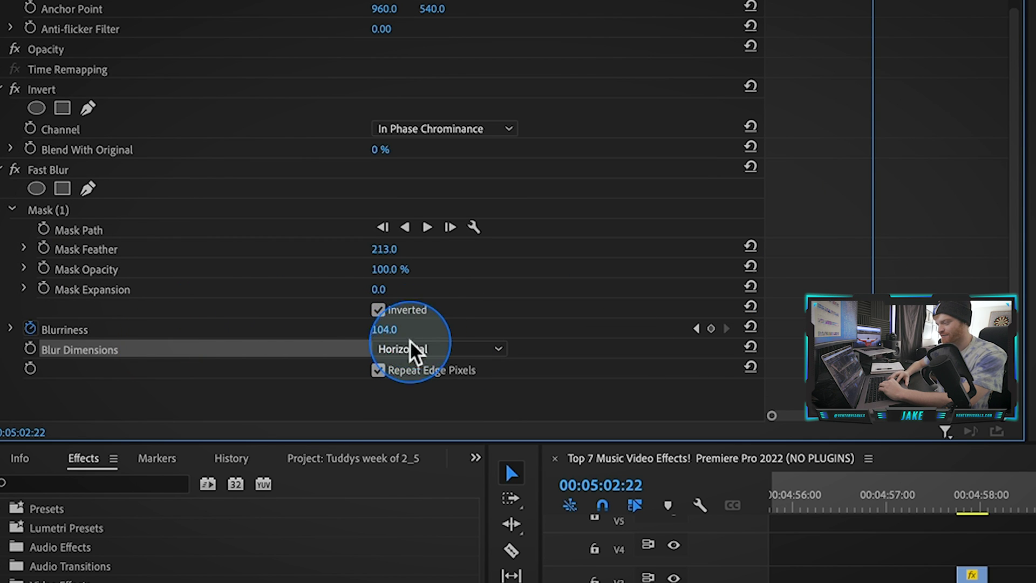
# Copy the Fast Blur effect from Nested Sequence 17 onto the reversed V3 clip with the playhead at 00:04:57:21
pyautogui.click(54, 171)
pyautogui.press('super+c')
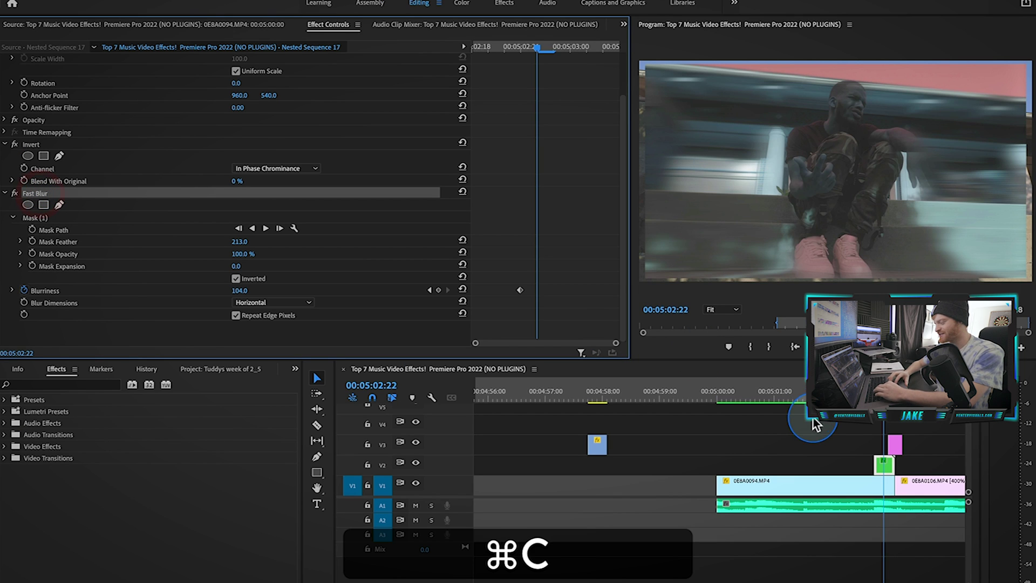
pyautogui.click(968, 498)
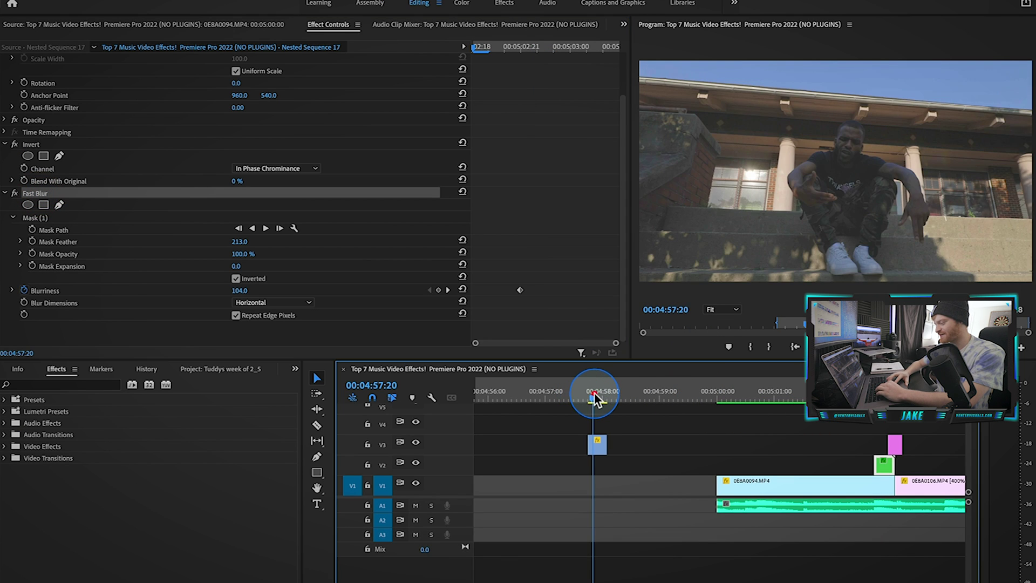
pyautogui.moveTo(595, 393); pyautogui.dragTo(597, 393)
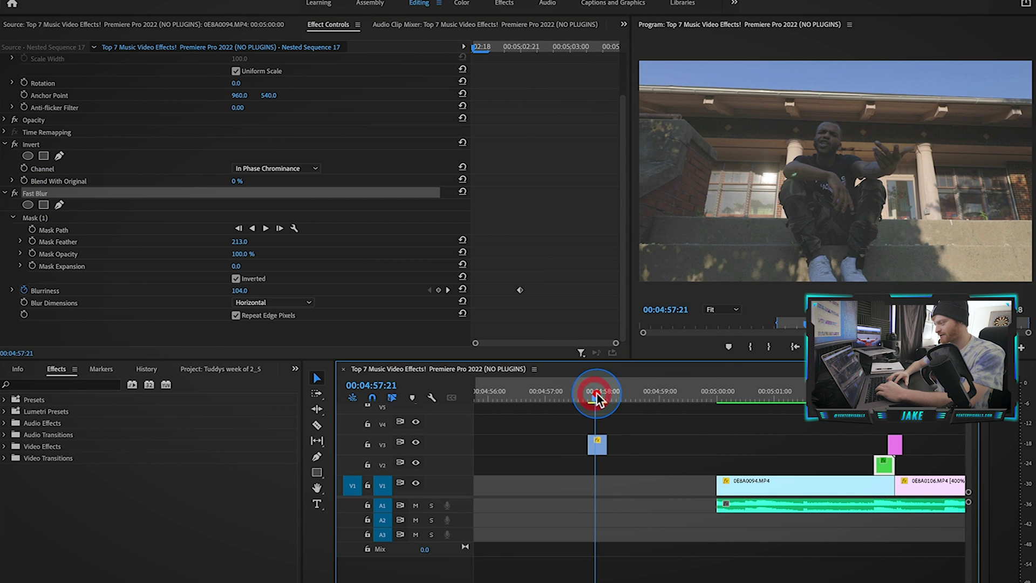
pyautogui.click(596, 446)
pyautogui.press('=')
pyautogui.press('super+v')
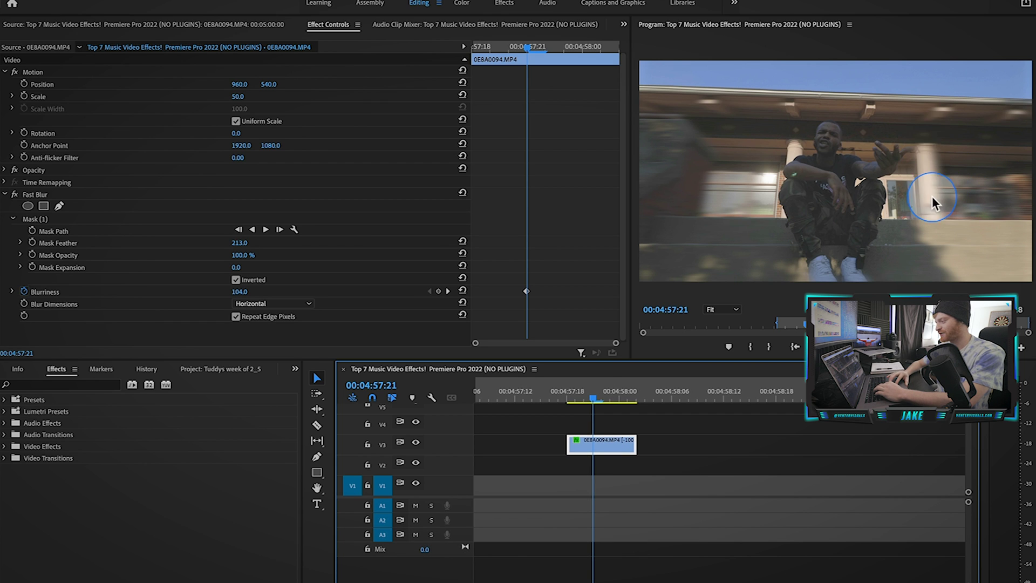
# Inspect the Fast Blur's elliptical mask on the V3 clip, toggling its Inverted option off and back on
pyautogui.click(51, 218)
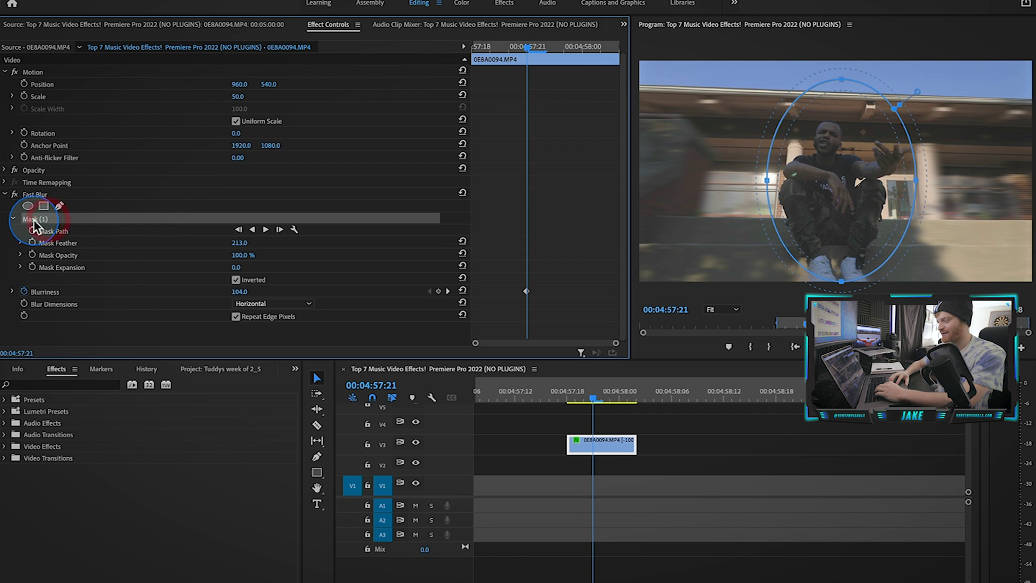
pyautogui.click(40, 194)
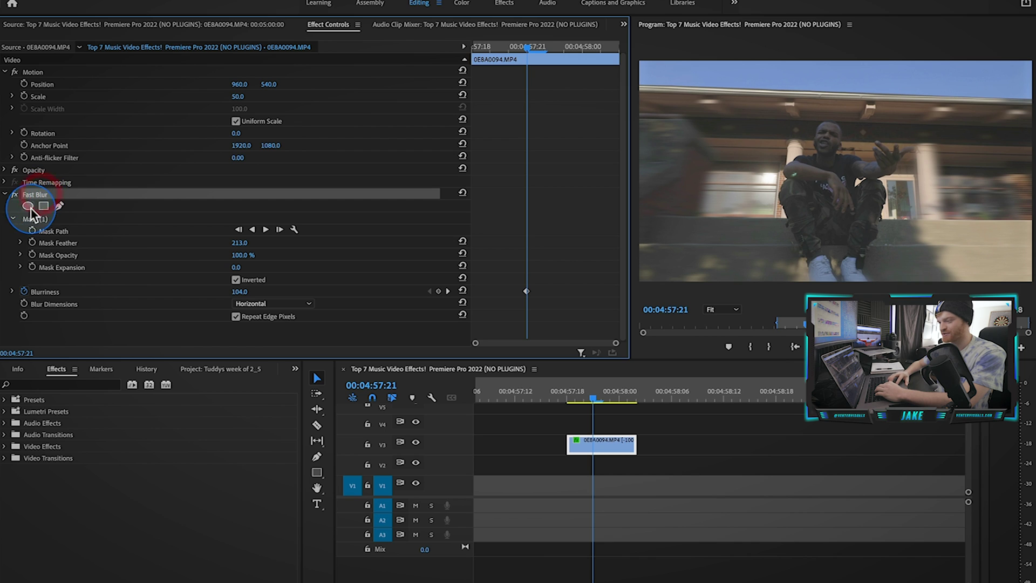
pyautogui.click(30, 219)
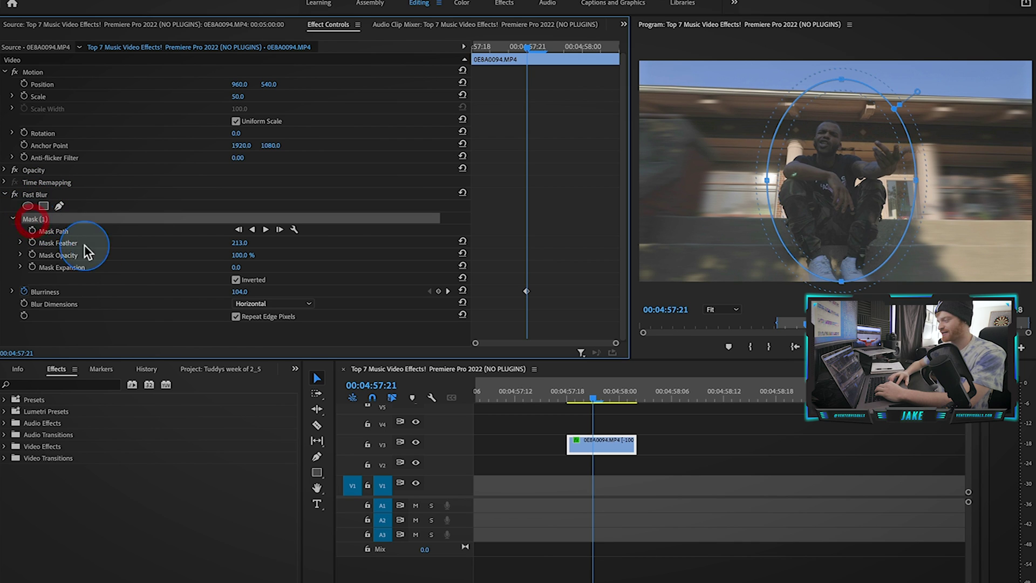
pyautogui.click(236, 280)
pyautogui.click(236, 279)
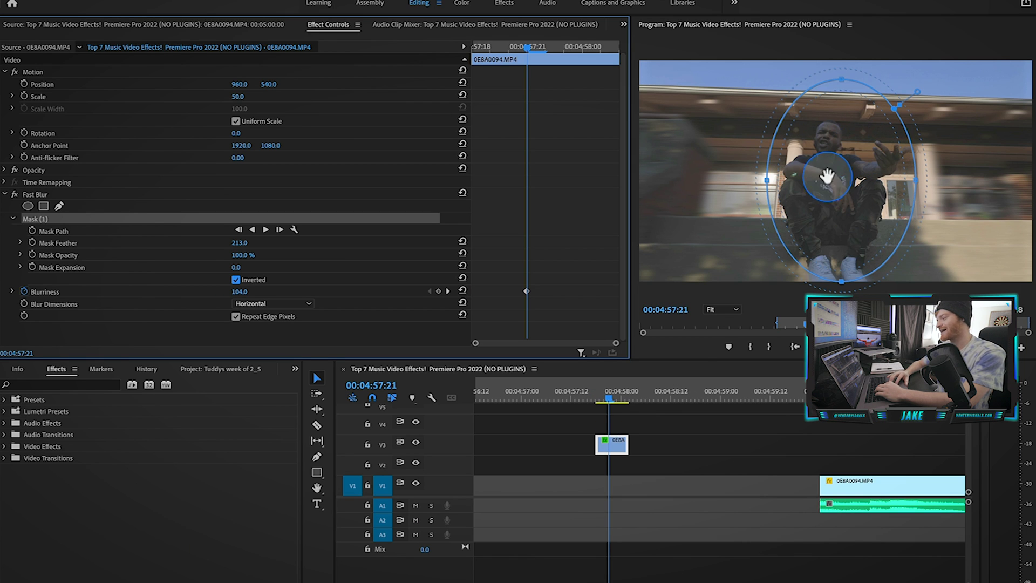
# Play back the blurred reversed clip on V3 from about 00:04:57:19
pyautogui.press('v')
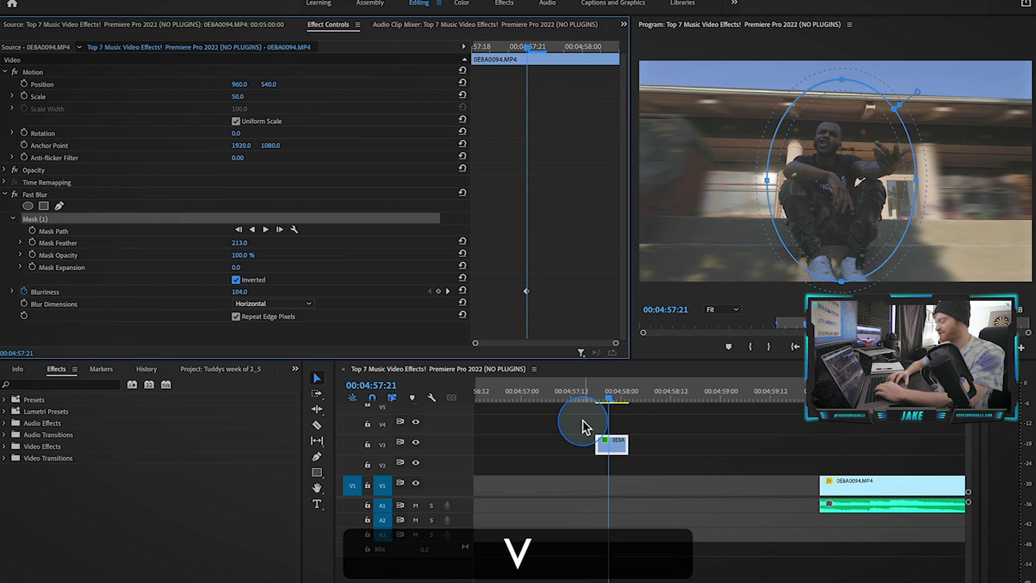
pyautogui.scroll(-3, 507, 400)
pyautogui.moveTo(506, 393); pyautogui.dragTo(494, 387)
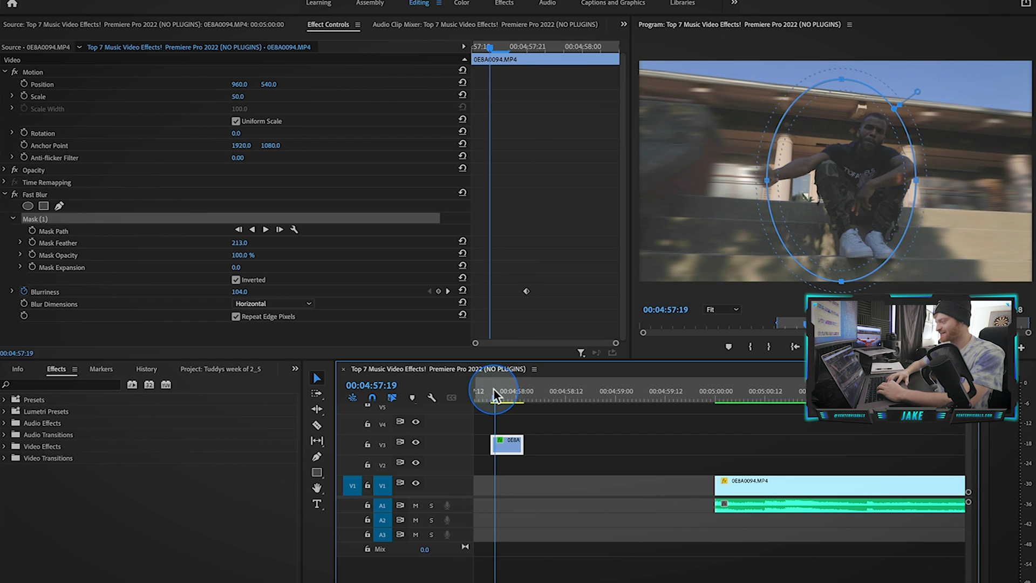
pyautogui.click(538, 422)
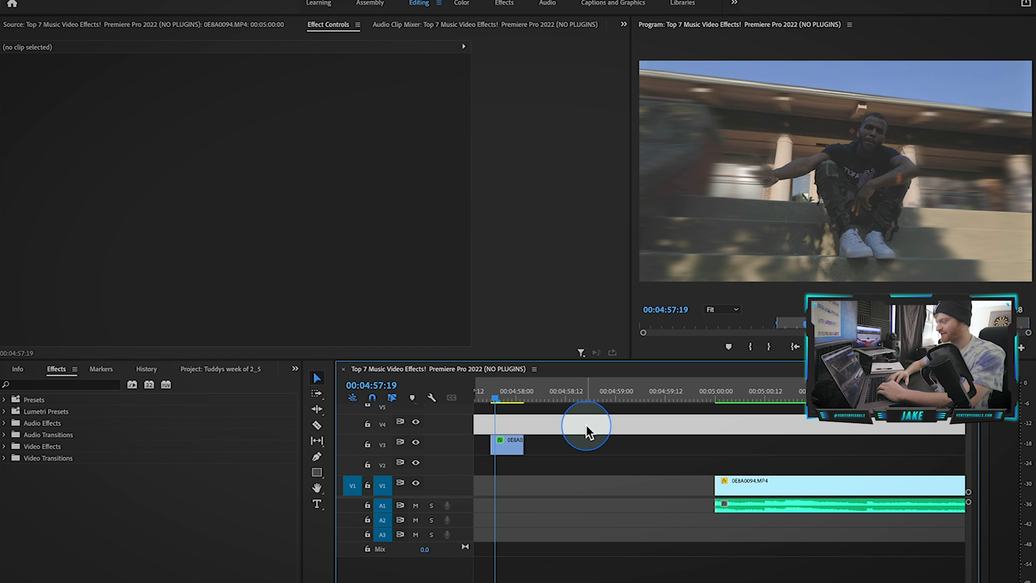
pyautogui.press('space')
pyautogui.moveTo(509, 393); pyautogui.dragTo(497, 394)
pyautogui.press('space')
pyautogui.press('space')
pyautogui.scroll(3, 546, 436)
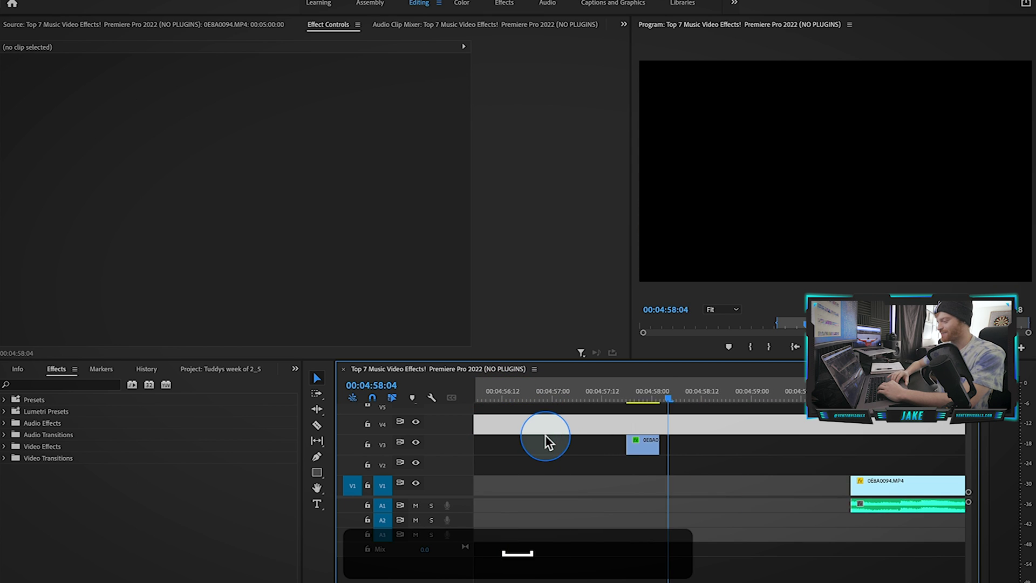
# Select Nested Sequence 17 on V2 and go through its frames up to 00:05:02:21, examining its Invert effect
pyautogui.click(641, 389)
pyautogui.click(642, 446)
pyautogui.scroll(-2, 641, 446)
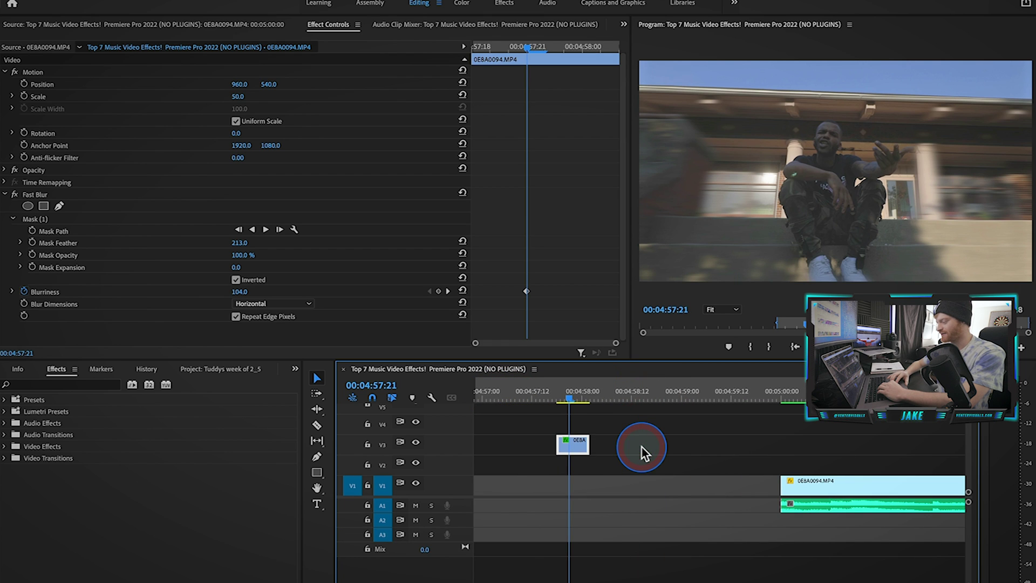
pyautogui.press('-')
pyautogui.click(819, 465)
pyautogui.press('Right')
pyautogui.press('Right')
pyautogui.press('Right')
pyautogui.press('Right')
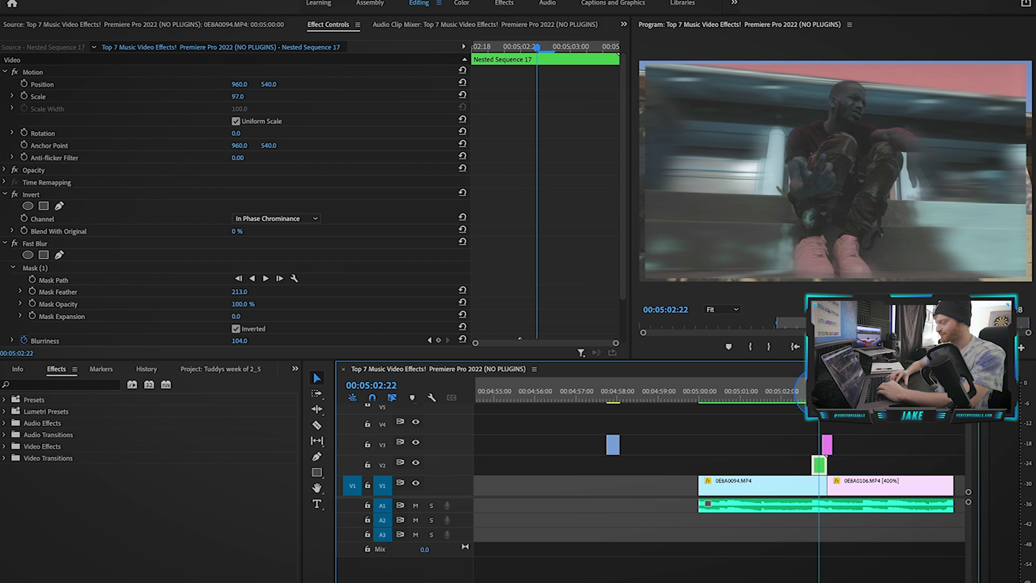
pyautogui.press('Left')
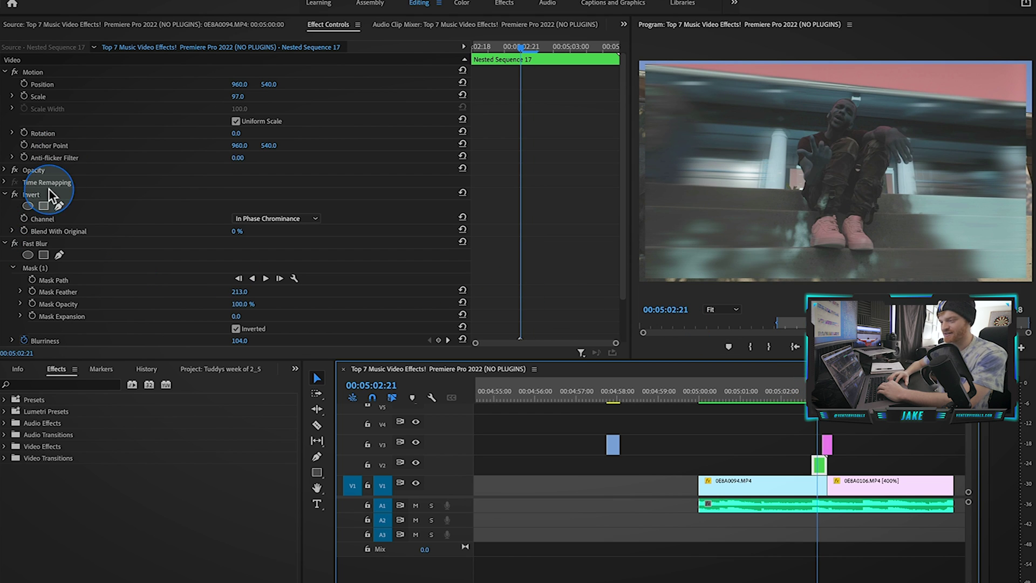
# Copy the Invert effect from Nested Sequence 17 onto the reversed V3 clip with the playhead at 00:04:57:21
pyautogui.click(34, 196)
pyautogui.press('super+c')
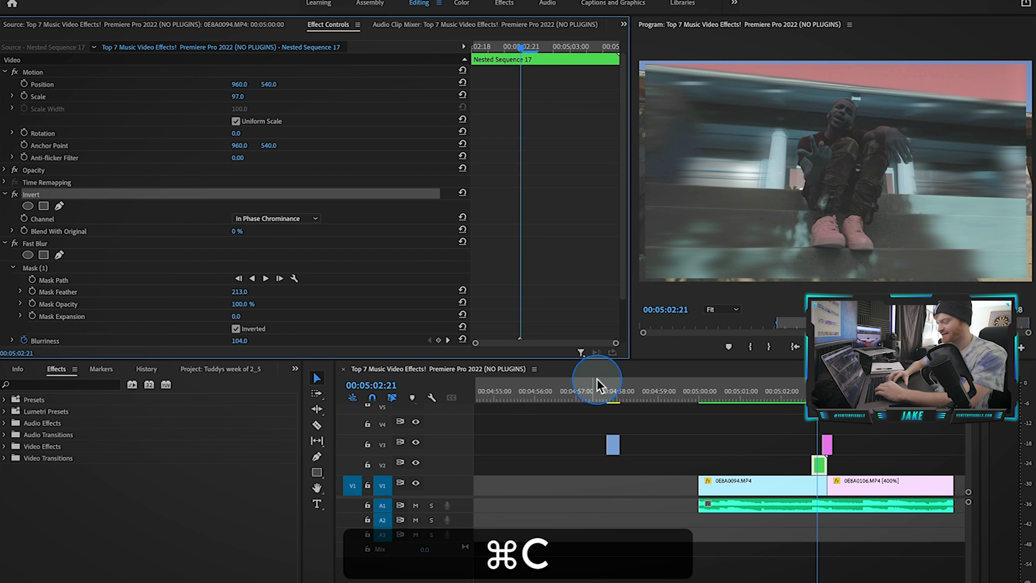
pyautogui.click(611, 390)
pyautogui.click(615, 438)
pyautogui.press('super+v')
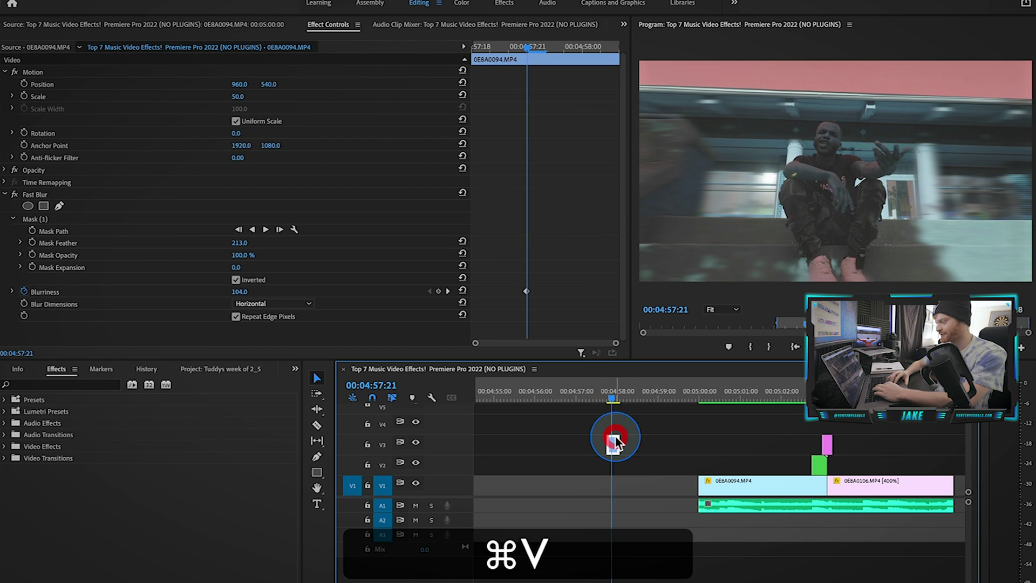
# Try Quadrature Chrominance as the V3 clip's Invert channel and set it back to In Phase Chrominance
pyautogui.scroll(-2, 93, 289)
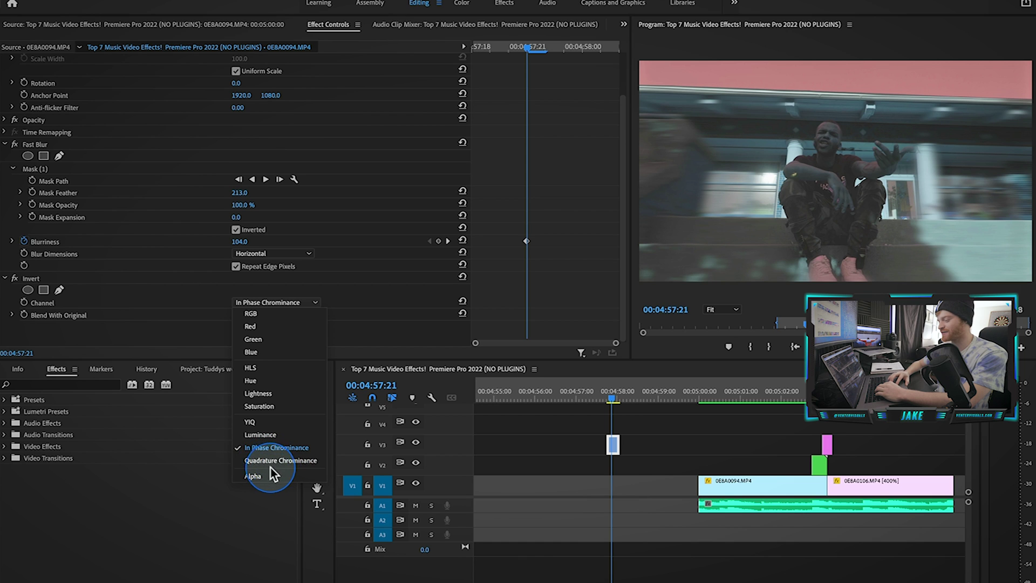
pyautogui.click(258, 462)
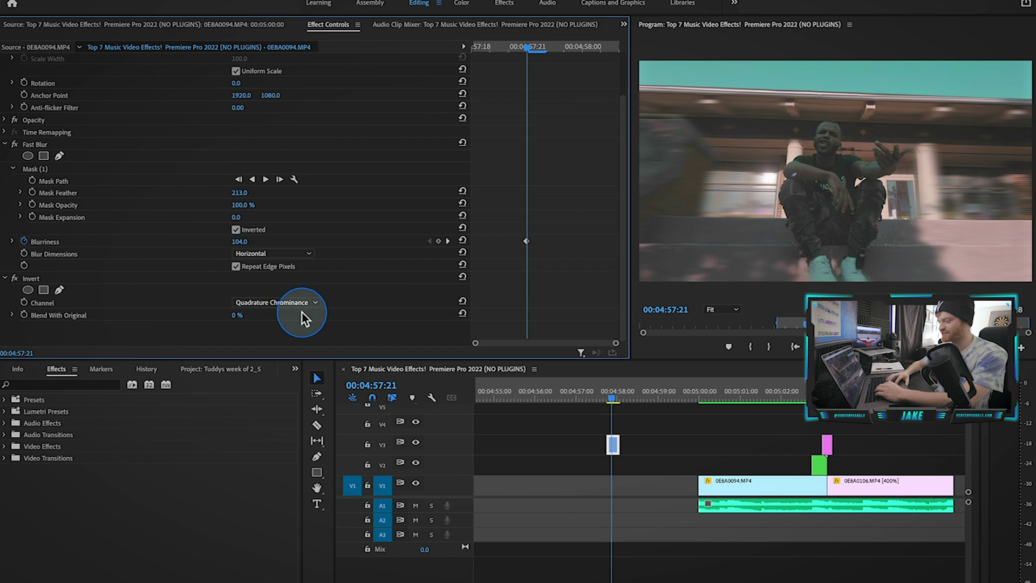
pyautogui.click(281, 302)
pyautogui.click(264, 455)
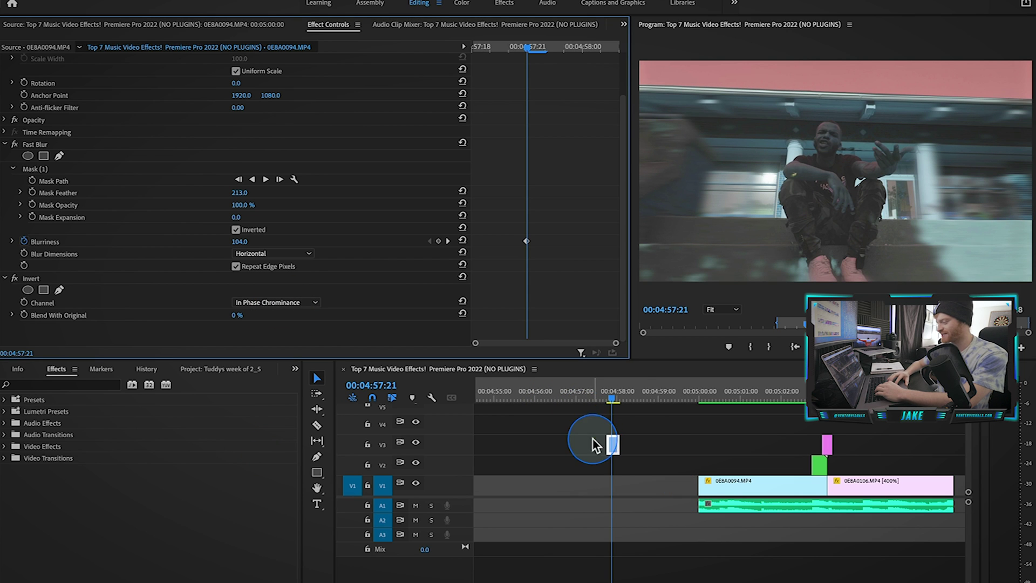
# Nest the reversed V3 clip under the default name and set the nest's Scale to 97
pyautogui.rightClick(614, 446)
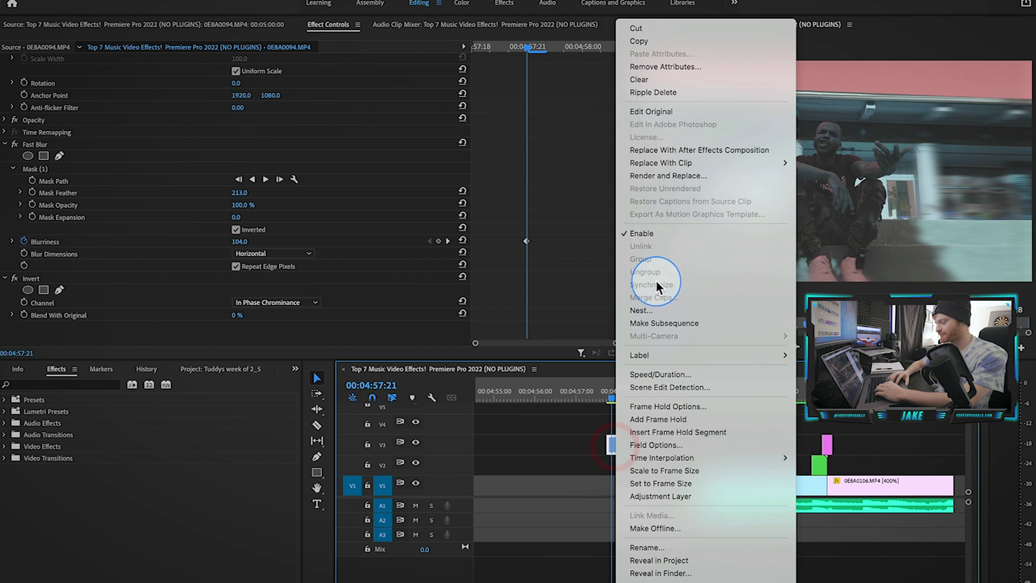
pyautogui.click(648, 310)
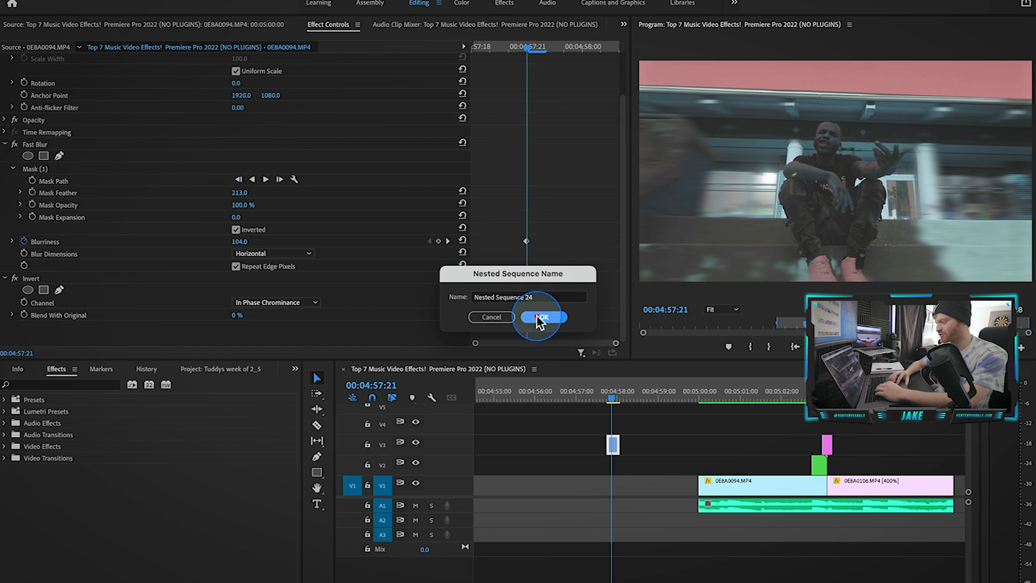
pyautogui.click(538, 318)
pyautogui.click(614, 446)
pyautogui.click(241, 97)
pyautogui.write('97')
pyautogui.press('Return')
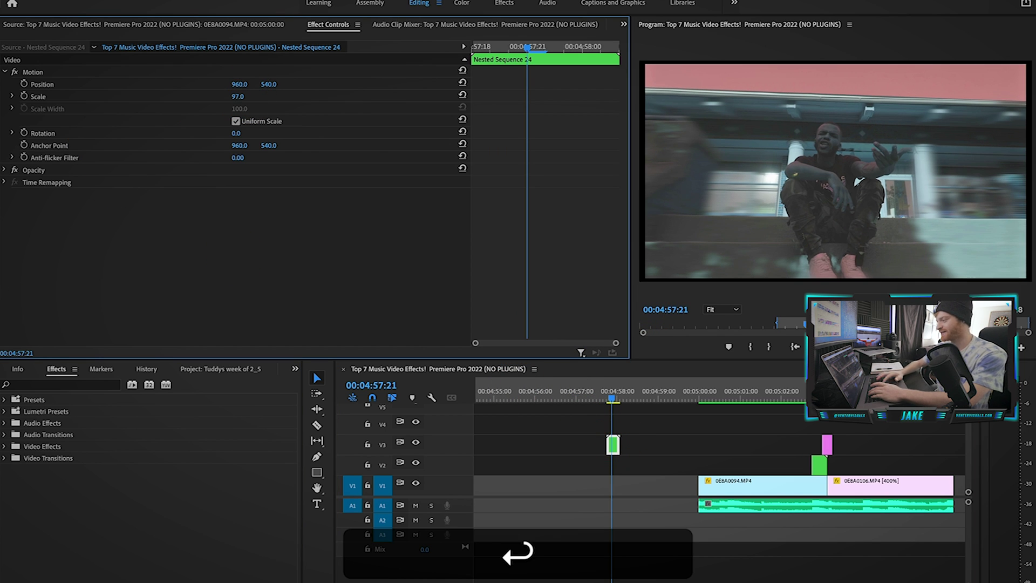
# Replace the old nest on V2 with the new one, ending it at the cut between 0E8A0094.MP4 and 0E8A0106.MP4
pyautogui.moveTo(614, 447); pyautogui.dragTo(818, 460)
pyautogui.press('=')
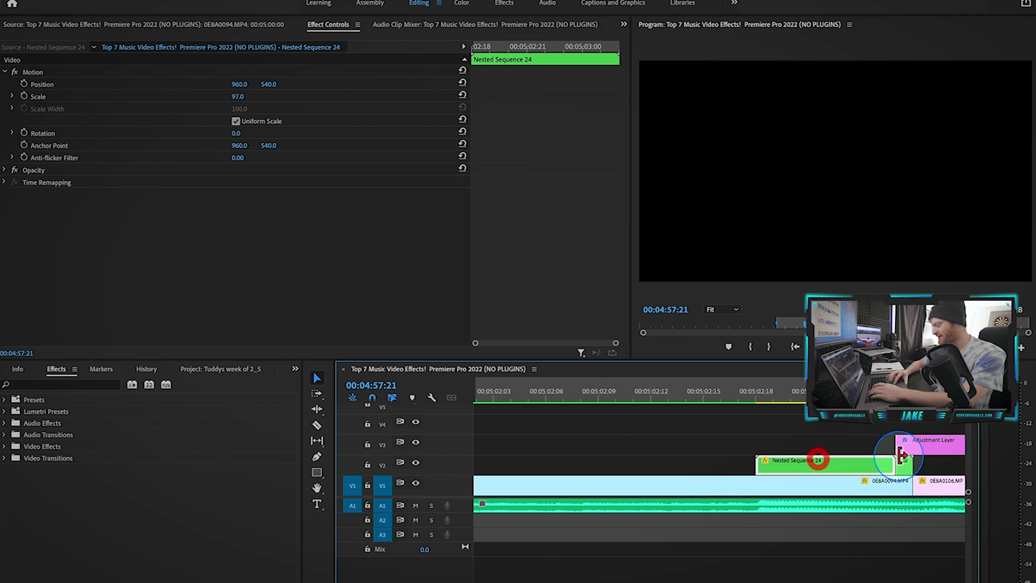
pyautogui.press('BackSpace')
pyautogui.moveTo(854, 474); pyautogui.dragTo(858, 476)
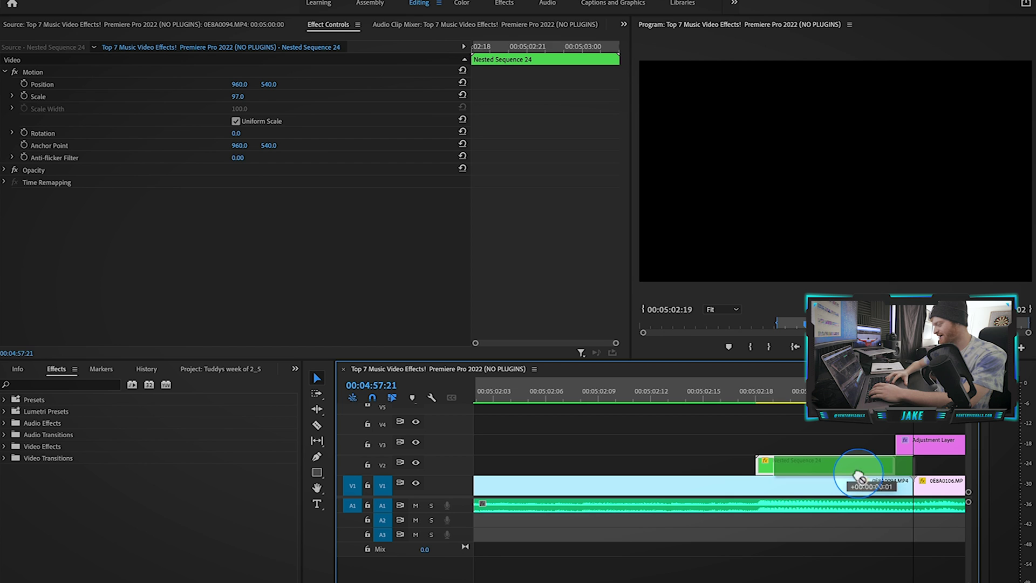
# Review the transition frames around 00:05:03:00 and examine the Luma Corrector on the V3 adjustment layer
pyautogui.moveTo(740, 387); pyautogui.dragTo(879, 391)
pyautogui.press('Right')
pyautogui.press('Right')
pyautogui.press('Right')
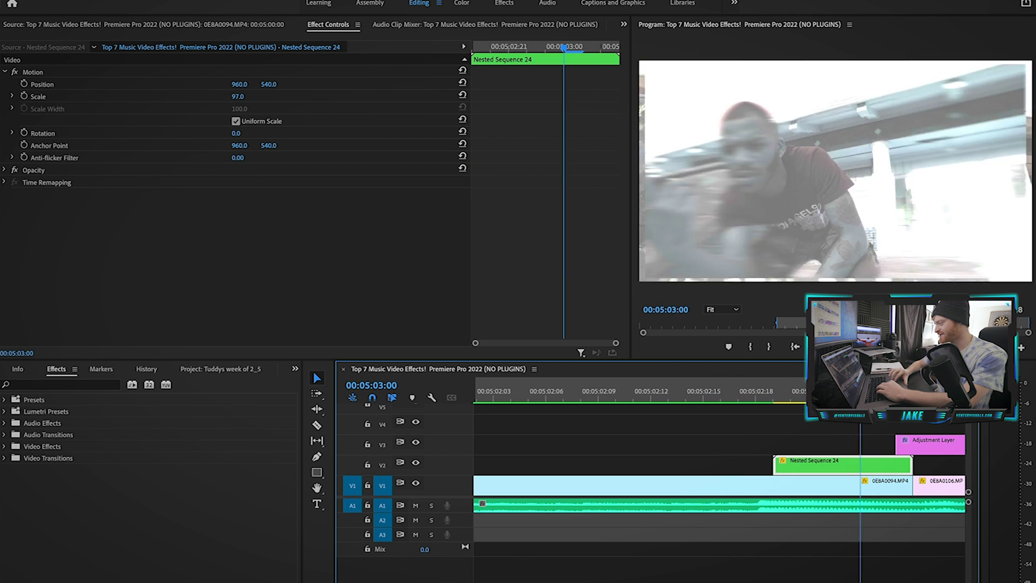
pyautogui.press('Left')
pyautogui.click(926, 447)
pyautogui.scroll(-2, 927, 447)
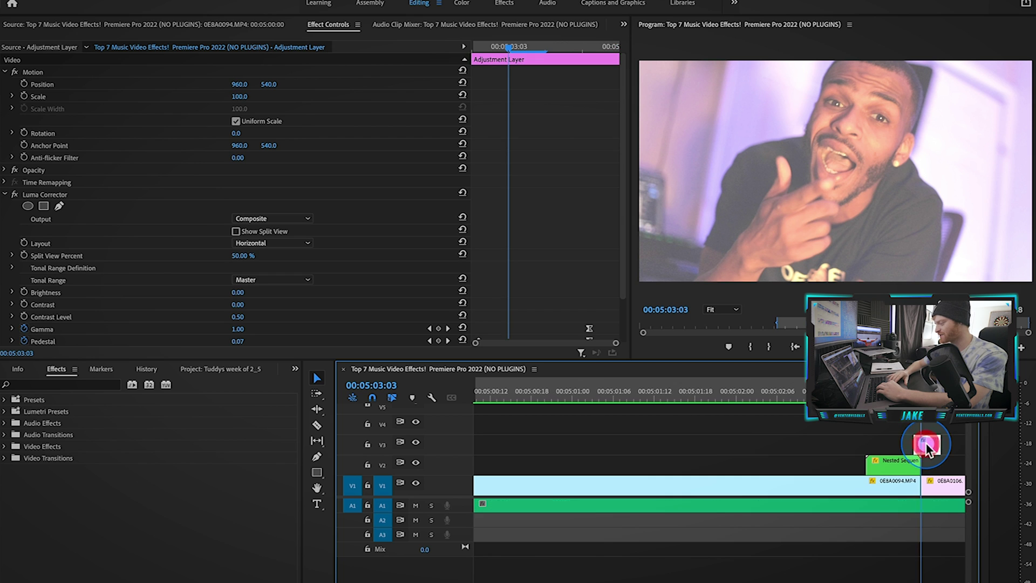
# Play back the completed reversed transition from near the start of the 0E8A0094.MP4 clip
pyautogui.click(694, 423)
pyautogui.scroll(-3, 536, 483)
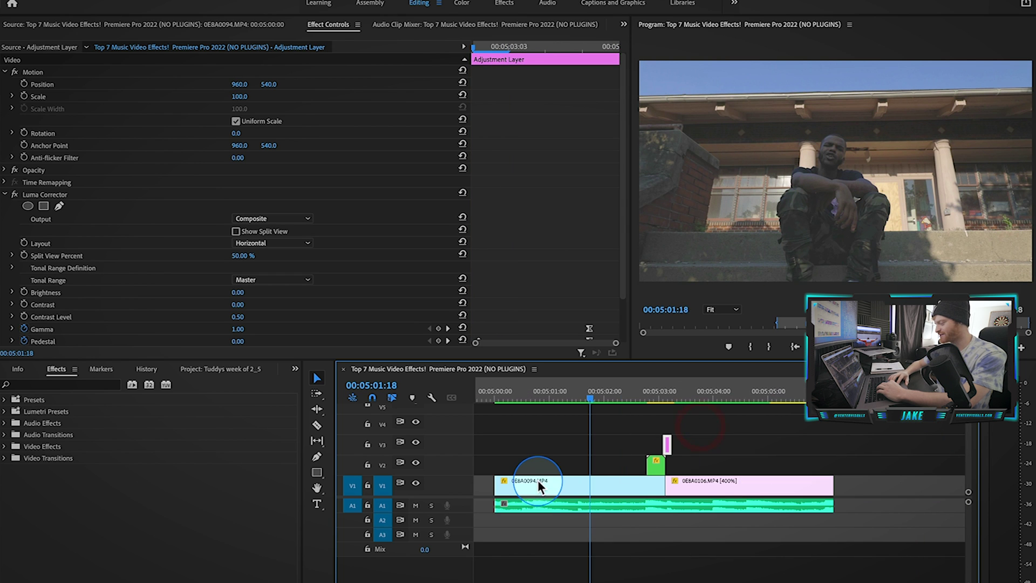
pyautogui.click(531, 448)
pyautogui.click(522, 395)
pyautogui.click(541, 435)
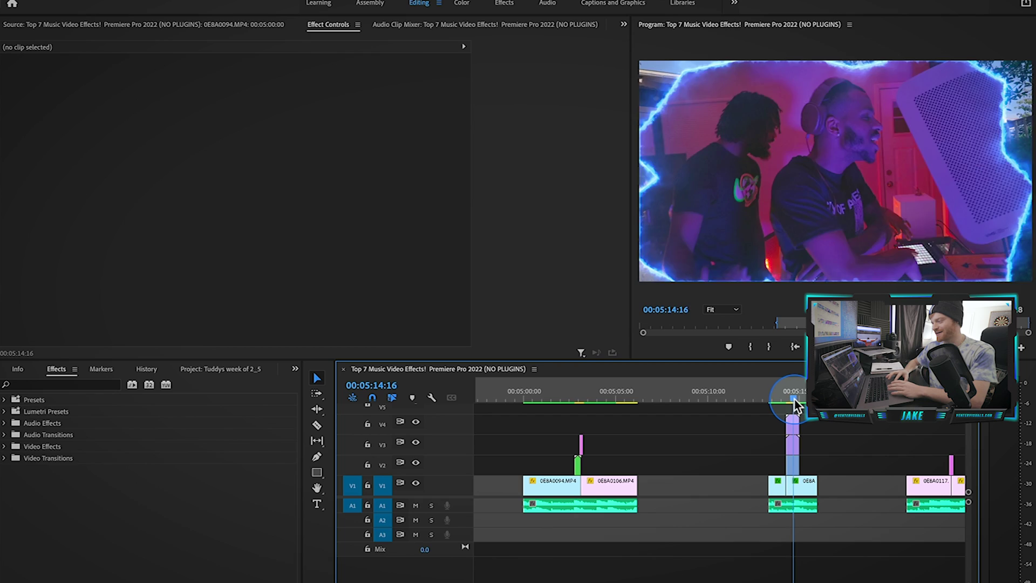
# Examine the layered lightning transition around 00:05:14:14, including the Line_16(Screen).mov clip on V4, and play it from 00:05:13:10
pyautogui.moveTo(794, 399); pyautogui.dragTo(793, 400)
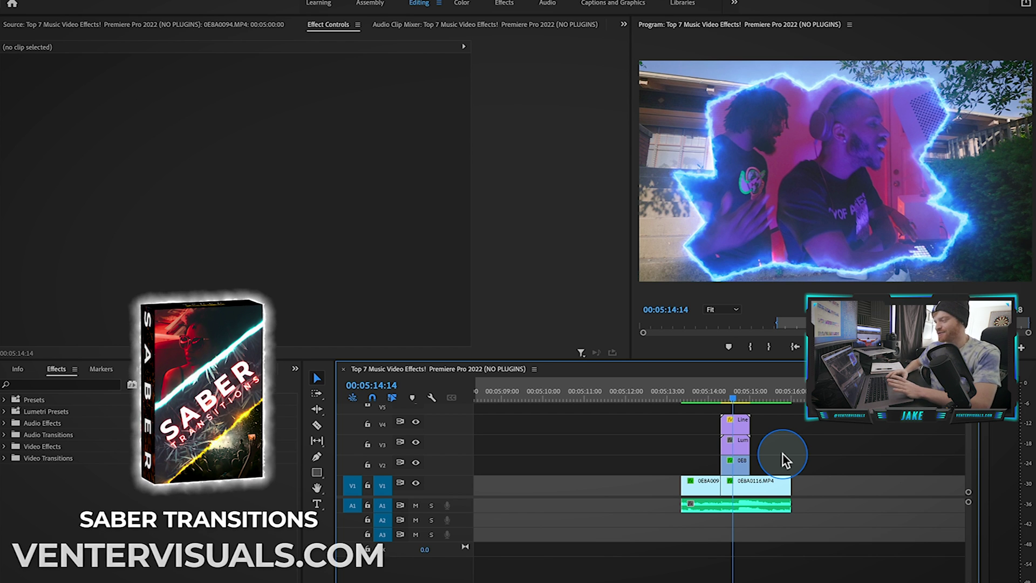
pyautogui.click(735, 422)
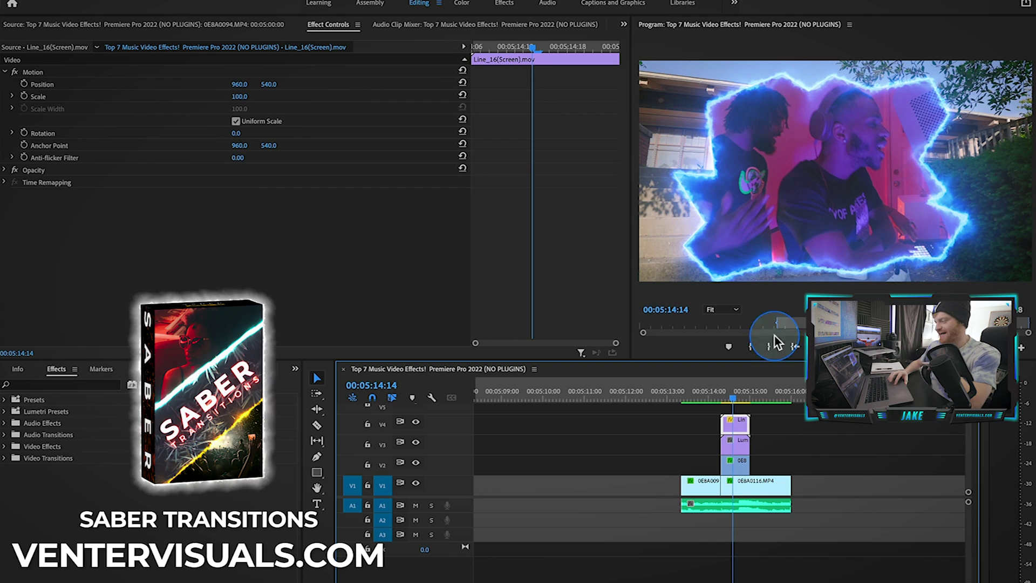
pyautogui.moveTo(730, 395)
pyautogui.mouseDown()
pyautogui.moveTo(744, 397)
pyautogui.moveTo(724, 396)
pyautogui.mouseUp()
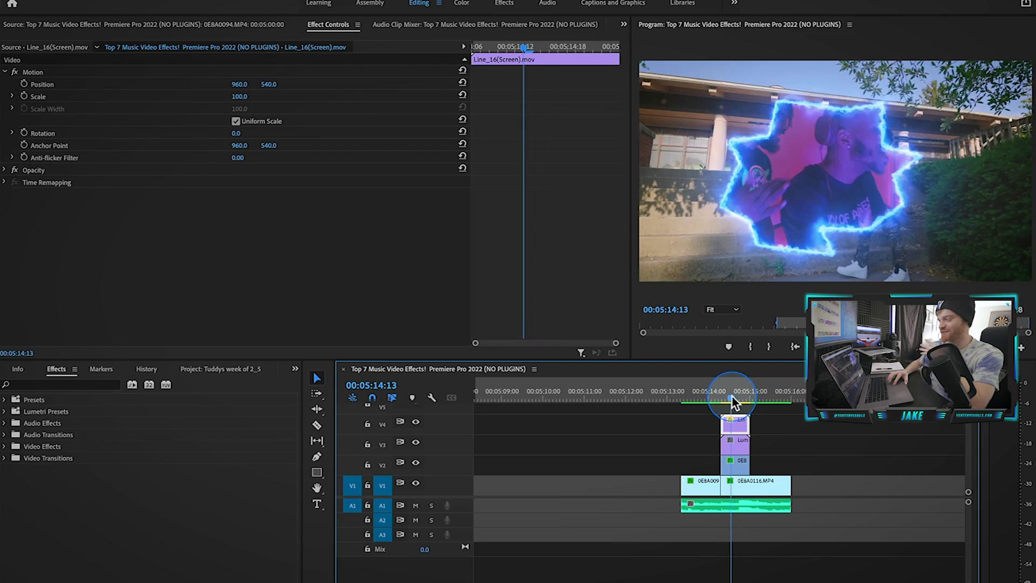
pyautogui.moveTo(736, 395); pyautogui.dragTo(704, 400)
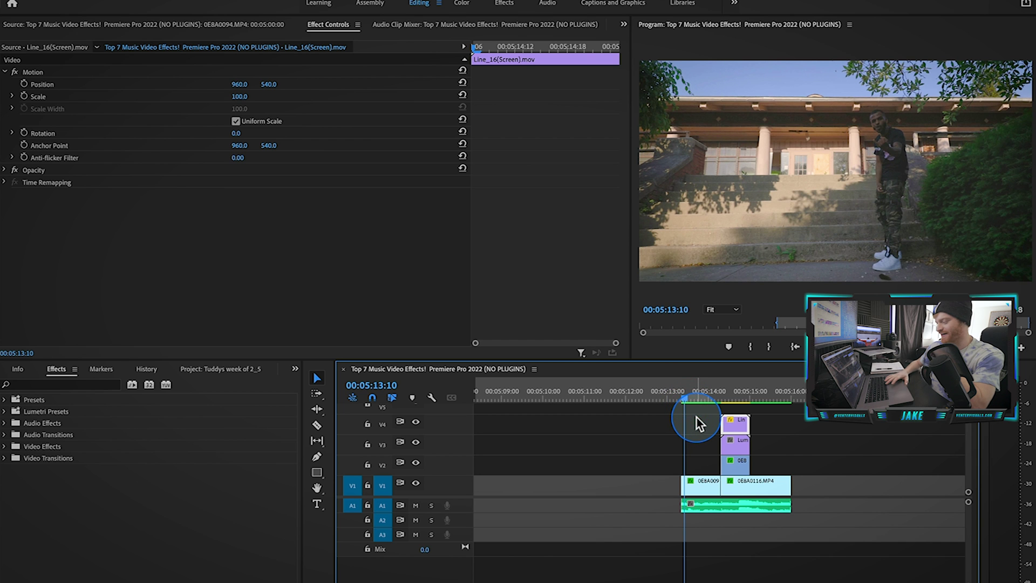
pyautogui.click(790, 432)
pyautogui.press('space')
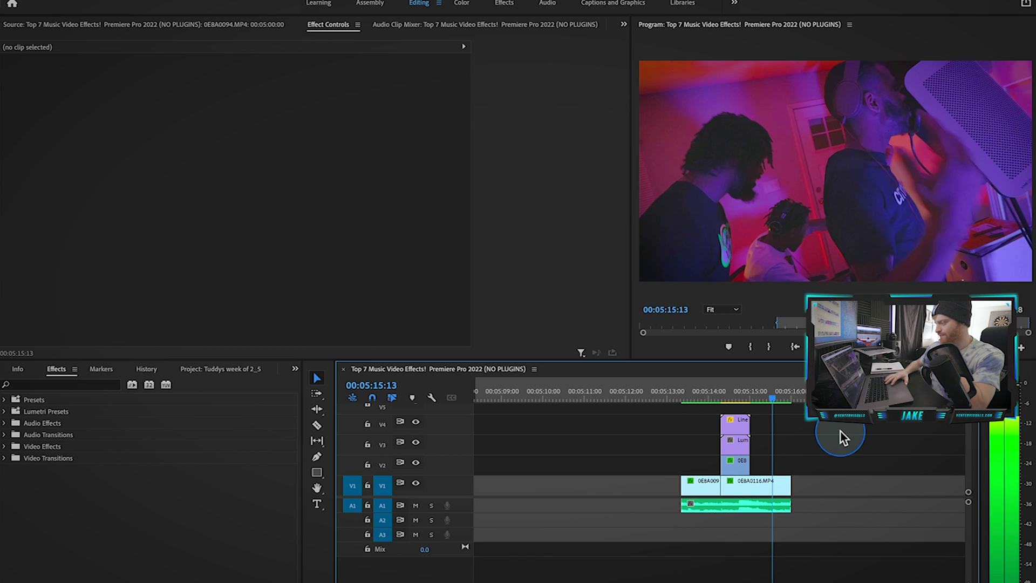
# Apply Color Balance (HLS) to Line_16(Screen).mov on V4 and set its Hue to 30°
pyautogui.click(735, 425)
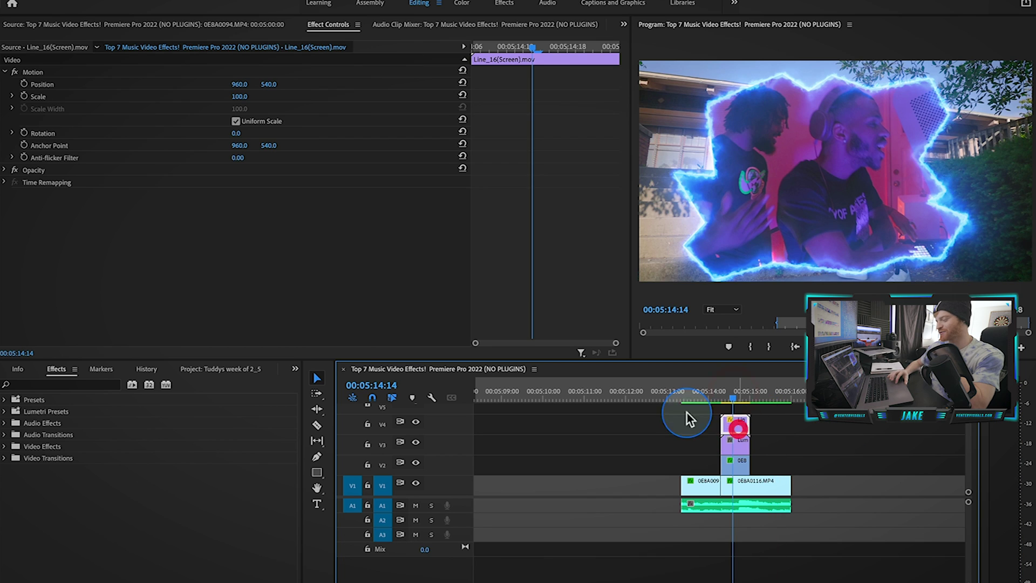
pyautogui.click(80, 385)
pyautogui.write('hls')
pyautogui.click(74, 470)
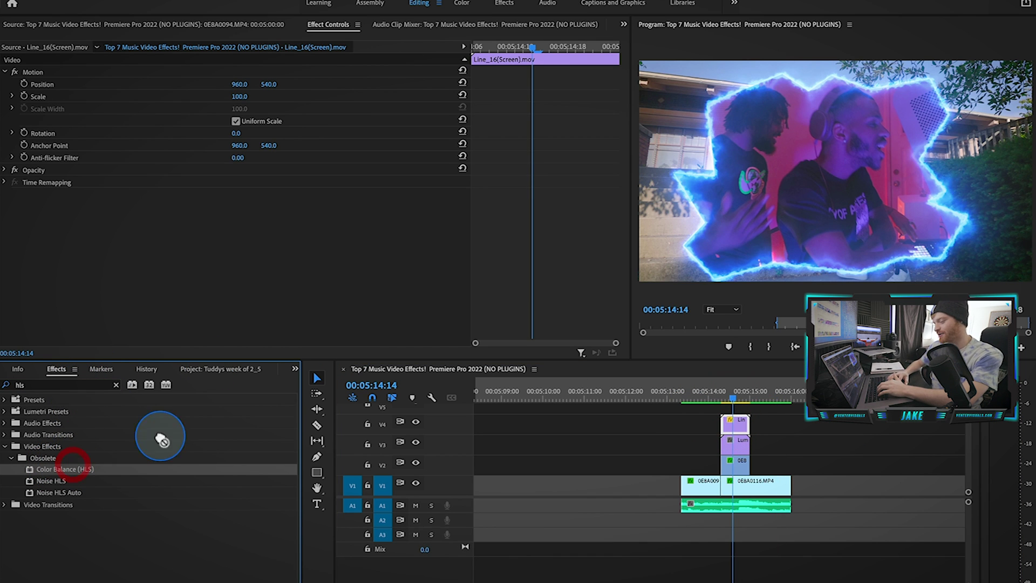
pyautogui.moveTo(238, 219); pyautogui.dragTo(183, 219)
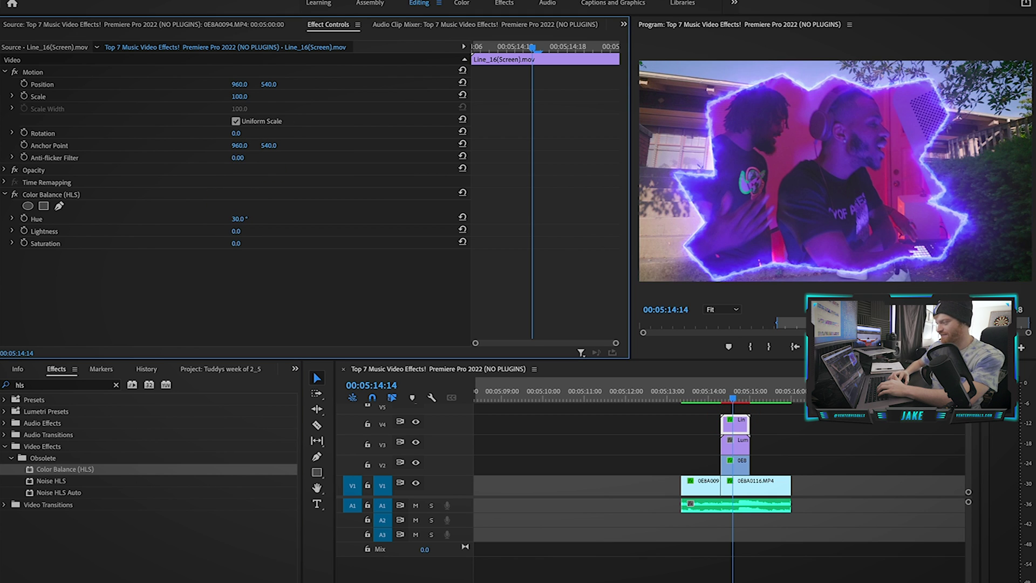
# Try Color Dodge, Linear Dodge (Add), Overlay and Linear Light as the blend mode of Line_16(Screen).mov
pyautogui.click(5, 170)
pyautogui.click(296, 206)
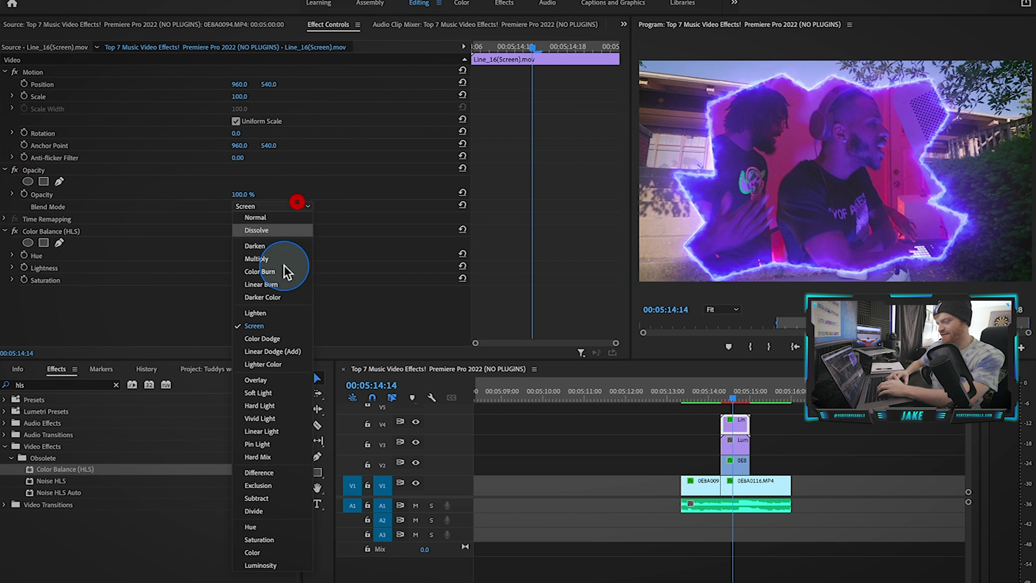
pyautogui.click(280, 341)
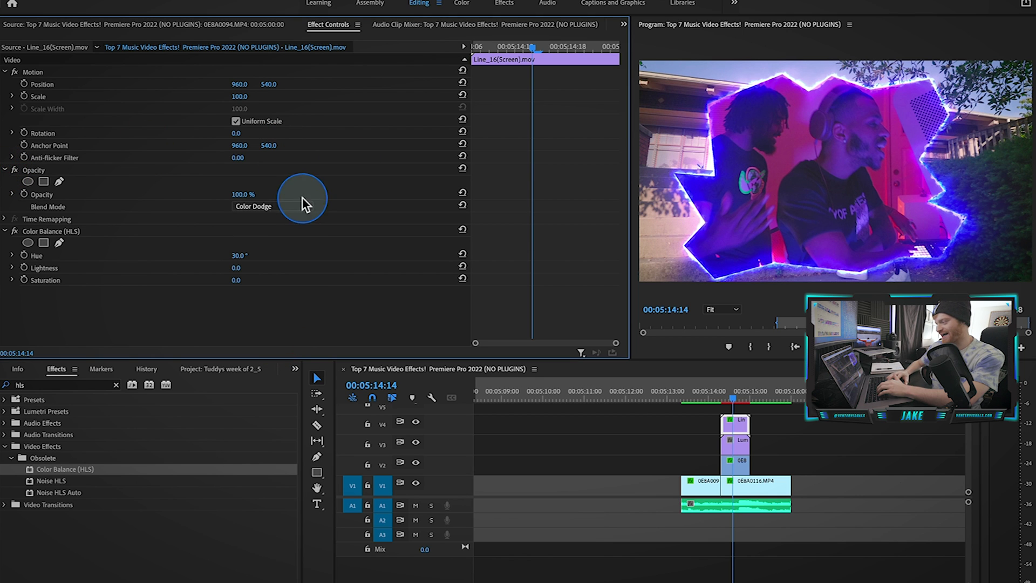
pyautogui.click(289, 206)
pyautogui.click(284, 346)
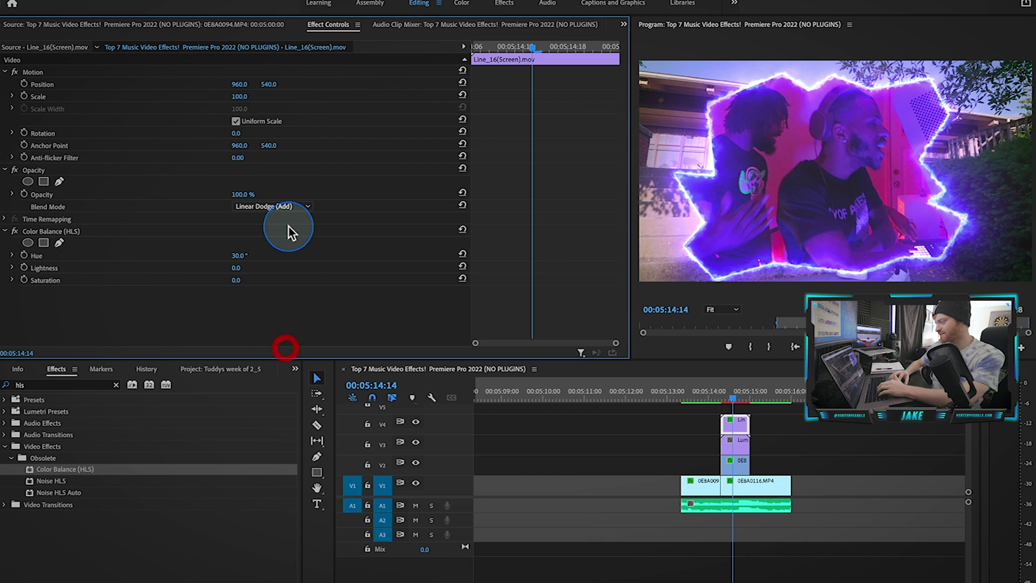
pyautogui.click(285, 204)
pyautogui.click(284, 380)
pyautogui.click(268, 204)
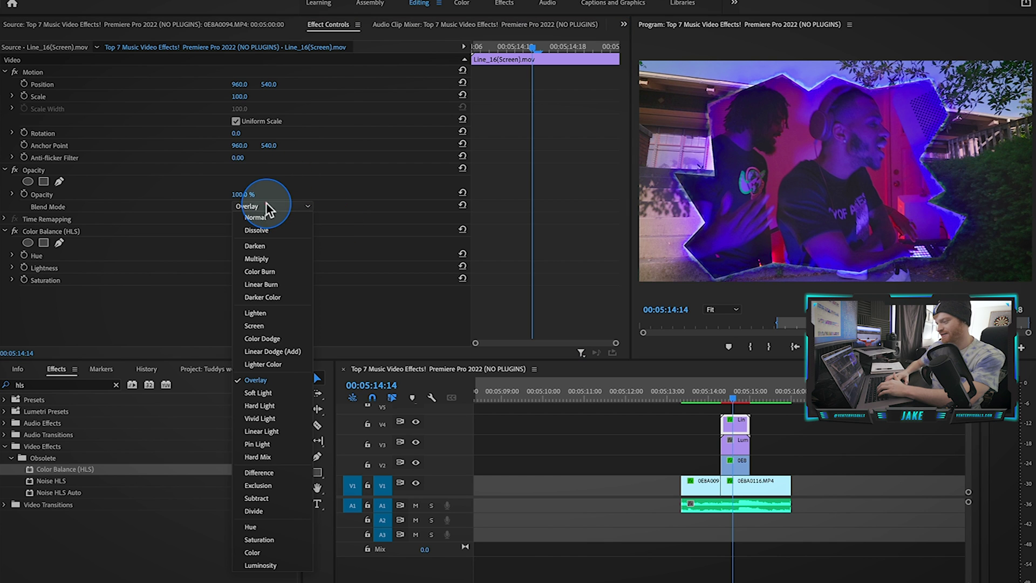
pyautogui.click(278, 431)
# Select 0E8A0117.MP4 on V1 and examine its Position and Scale keyframes, moving the playhead to 00:05:20:20
pyautogui.moveTo(715, 393)
pyautogui.mouseDown()
pyautogui.moveTo(750, 399)
pyautogui.moveTo(709, 400)
pyautogui.mouseUp()
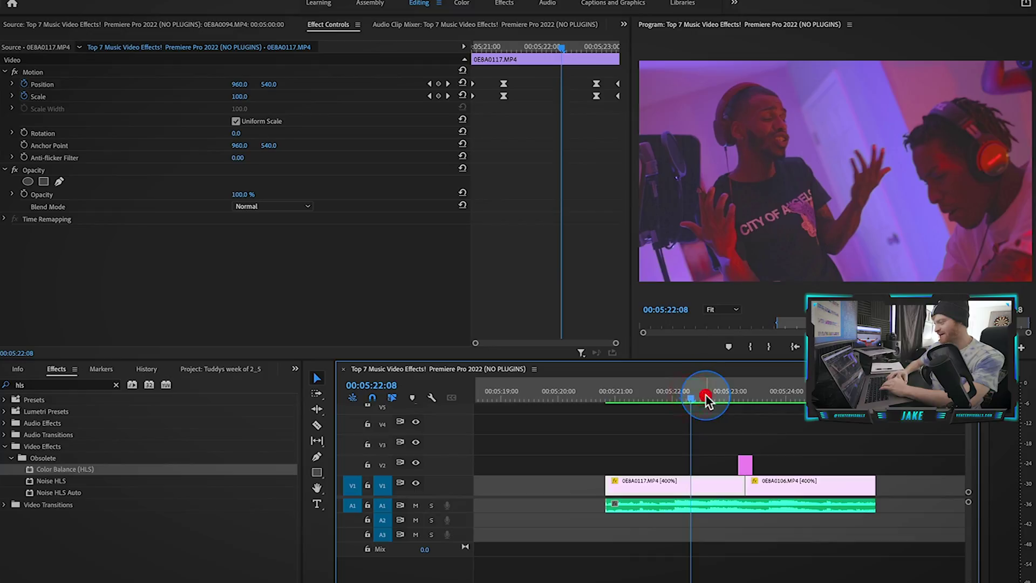
pyautogui.click(636, 485)
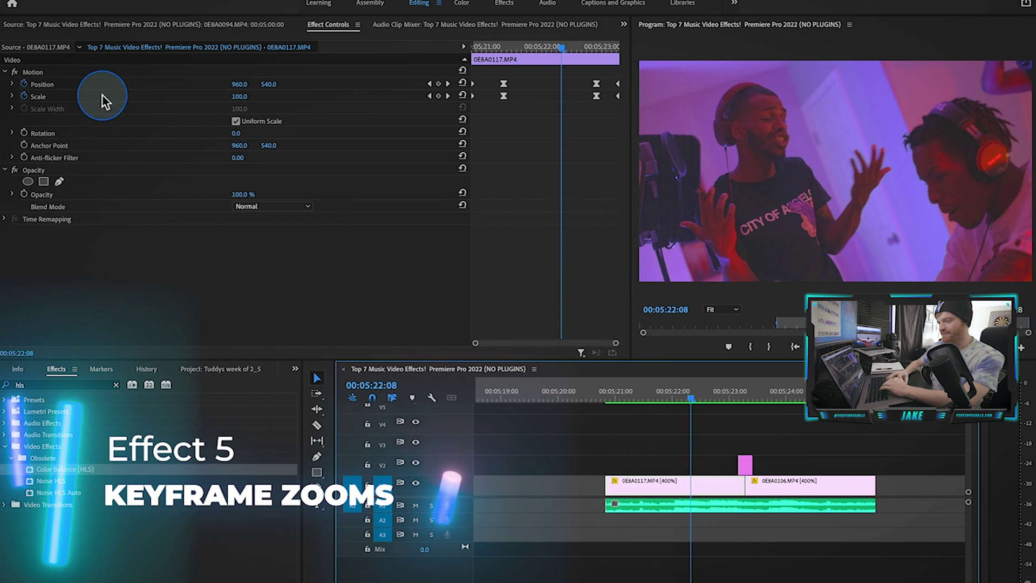
pyautogui.click(65, 95)
pyautogui.moveTo(497, 41); pyautogui.dragTo(460, 74)
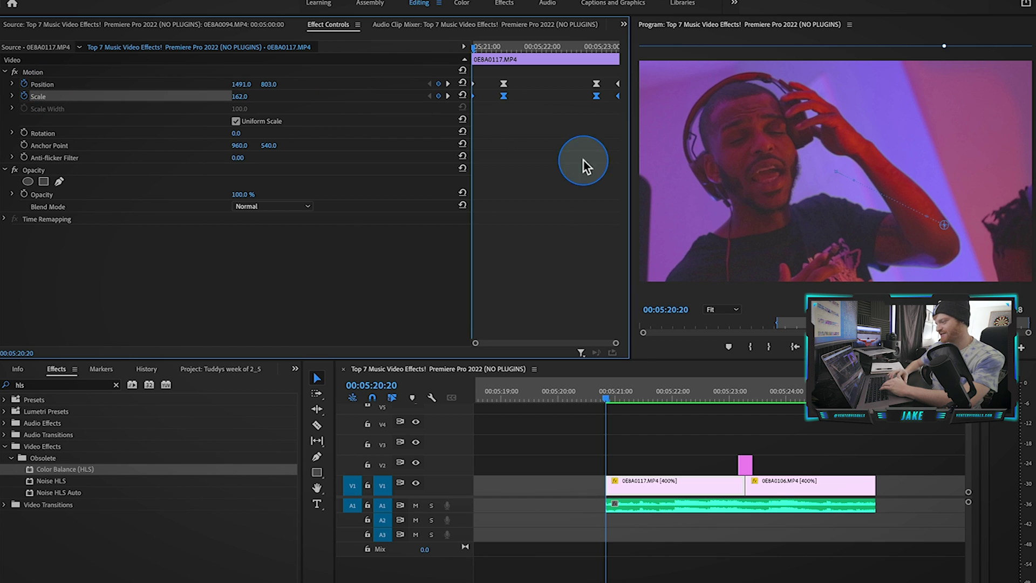
# Examine the Ease In and Ease Out temporal interpolation options for the inner Position and Scale keyframes of 0E8A0117.MP4
pyautogui.click(533, 84)
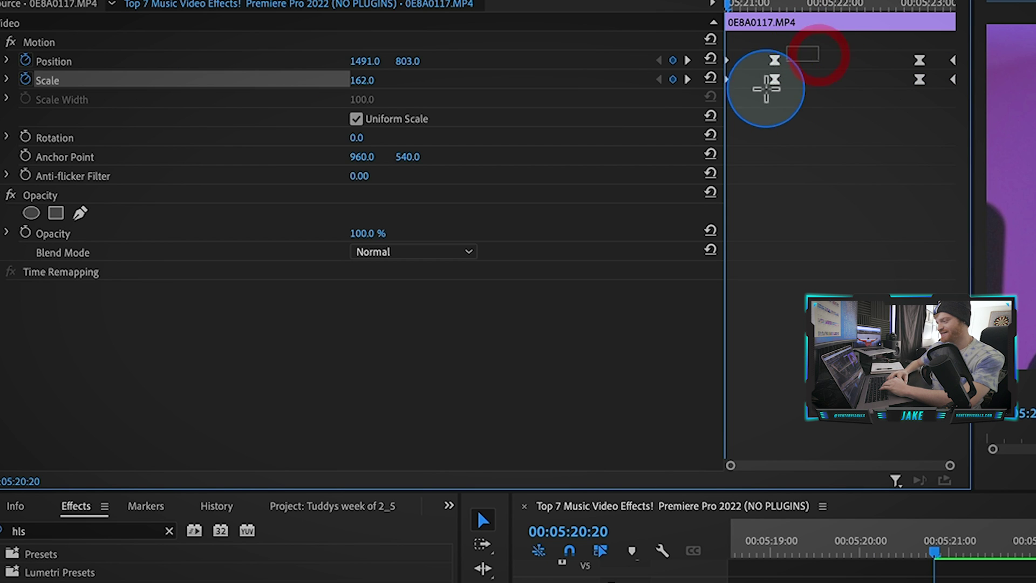
pyautogui.rightClick(777, 82)
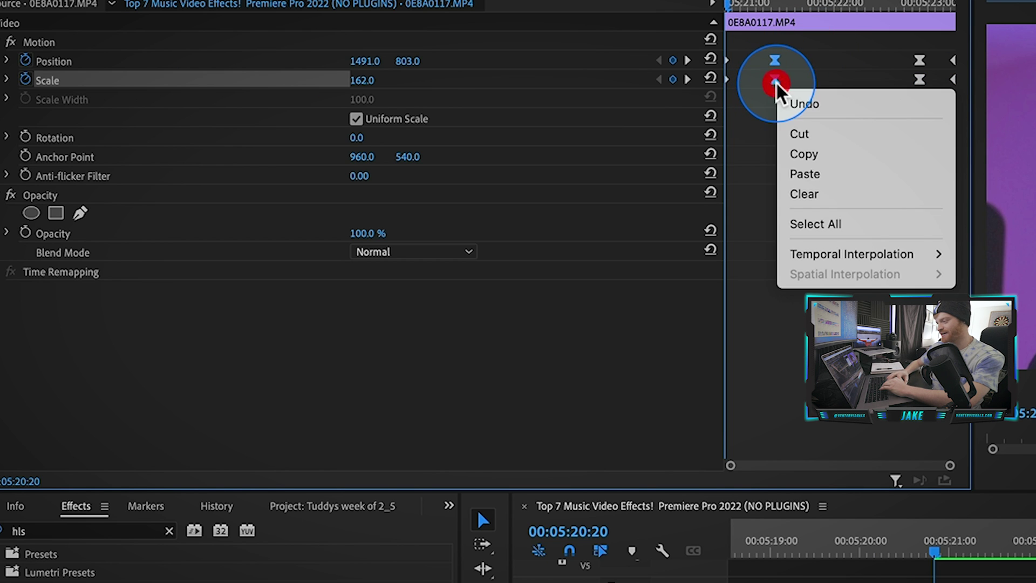
pyautogui.moveTo(876, 256)
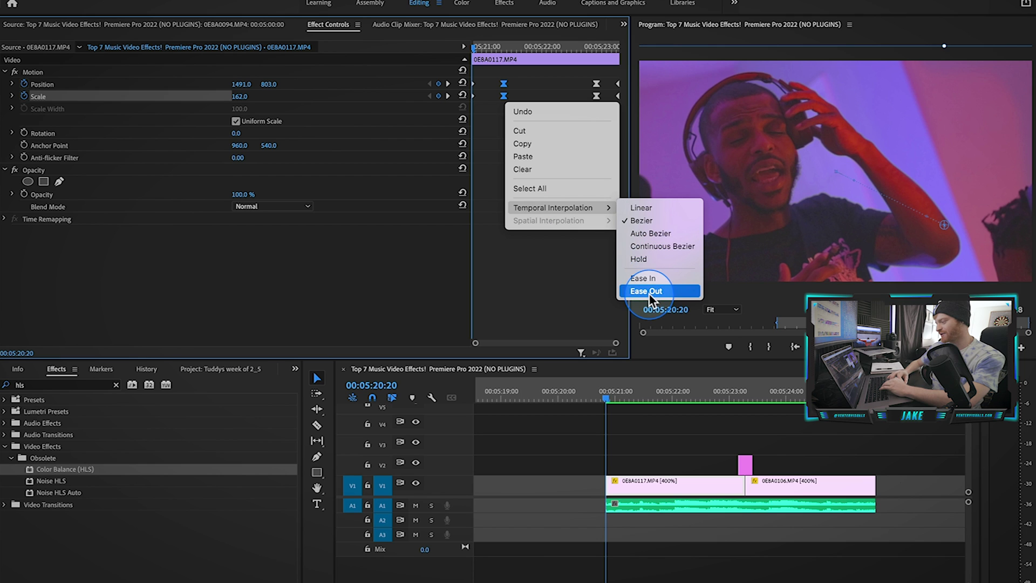
pyautogui.click(586, 62)
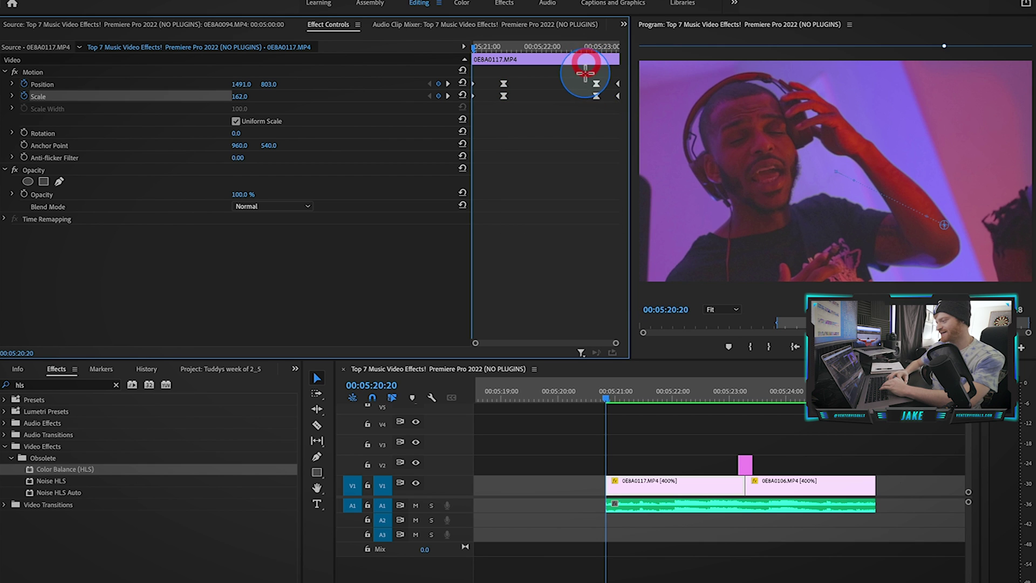
pyautogui.moveTo(601, 57); pyautogui.dragTo(562, 92)
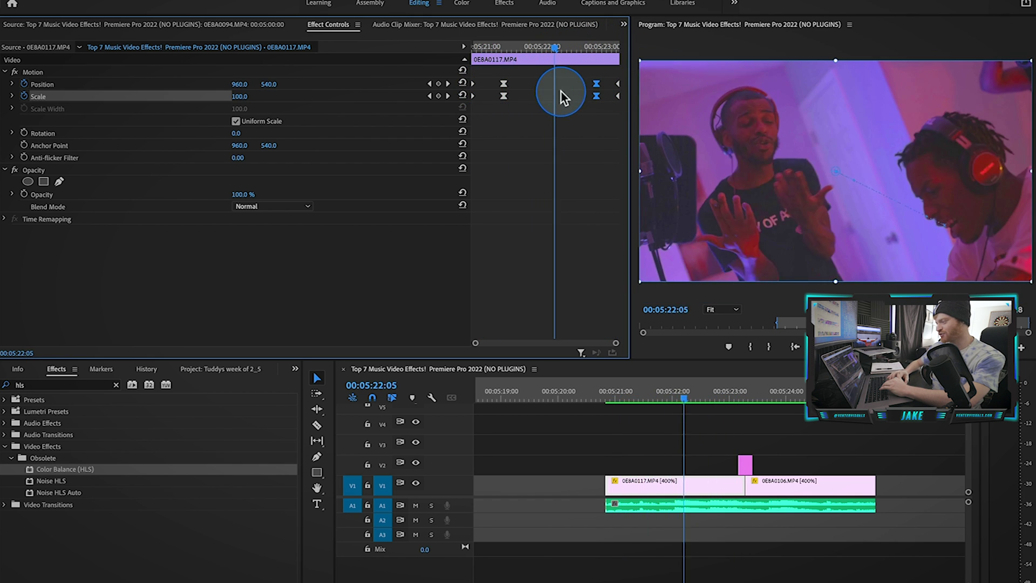
# Deselect the clip and review the start of the eased zoom on 0E8A0117.MP4 between 00:05:21:01 and 00:05:20:20
pyautogui.click(723, 461)
pyautogui.moveTo(661, 391); pyautogui.dragTo(620, 397)
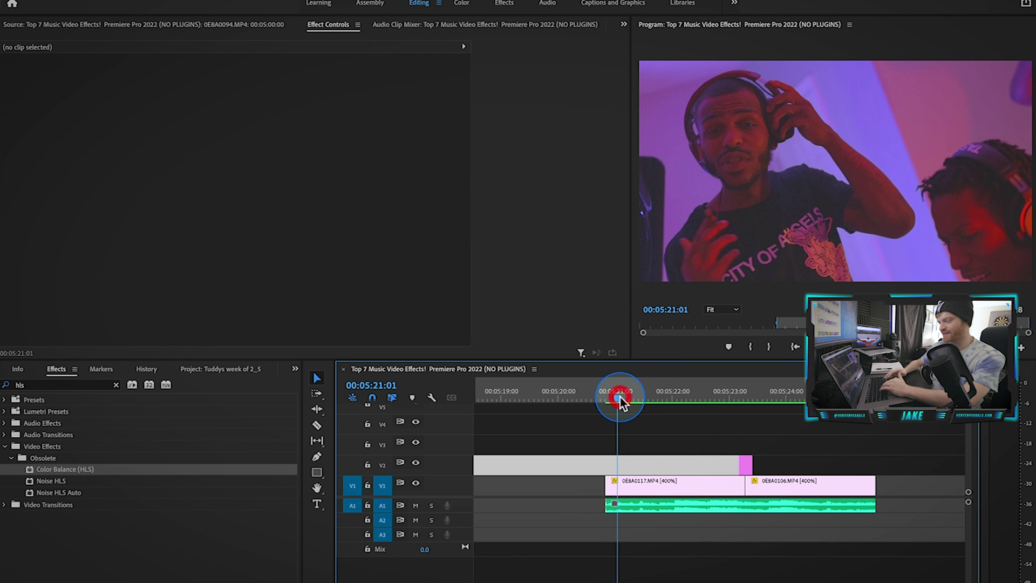
pyautogui.click(671, 451)
pyautogui.click(648, 439)
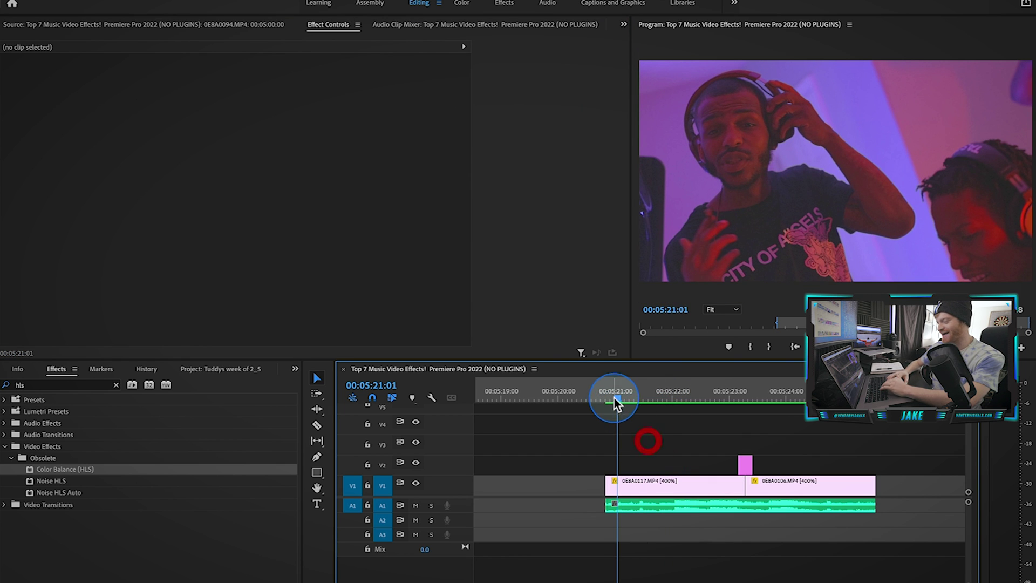
pyautogui.moveTo(616, 398); pyautogui.dragTo(608, 400)
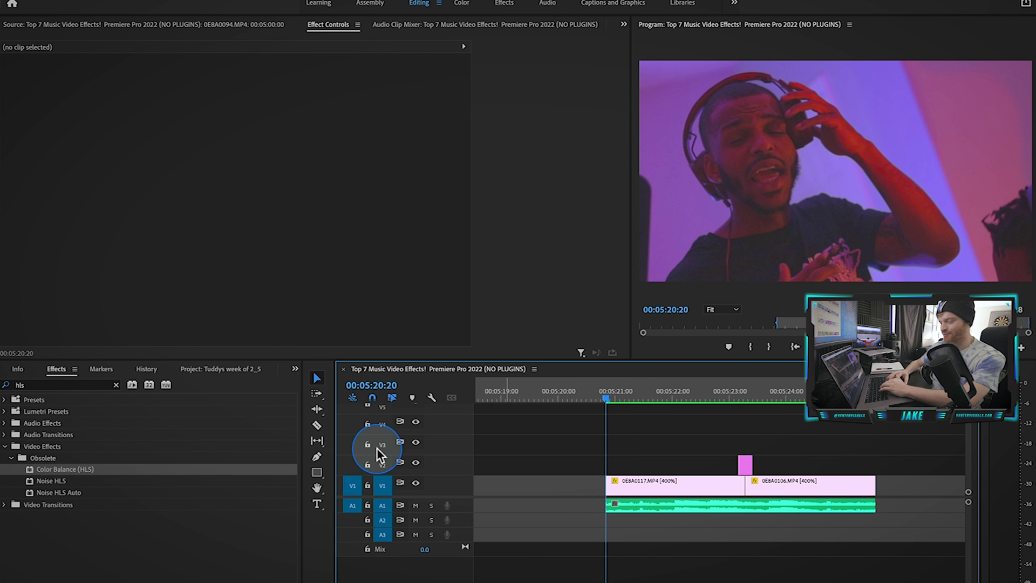
pyautogui.click(596, 559)
pyautogui.click(563, 485)
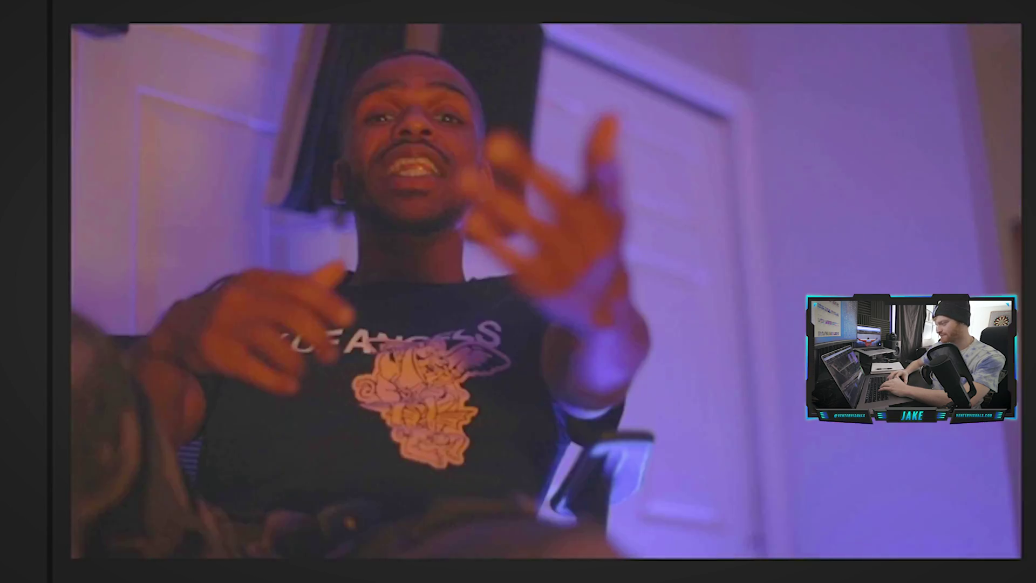
# Move to the stacked 0E8A0092.MP4 clips at 00:05:42:04 and examine the settings of the layered copies and the base clip
pyautogui.click(743, 390)
pyautogui.moveTo(743, 390)
pyautogui.mouseDown()
pyautogui.moveTo(754, 397)
pyautogui.moveTo(729, 398)
pyautogui.mouseUp()
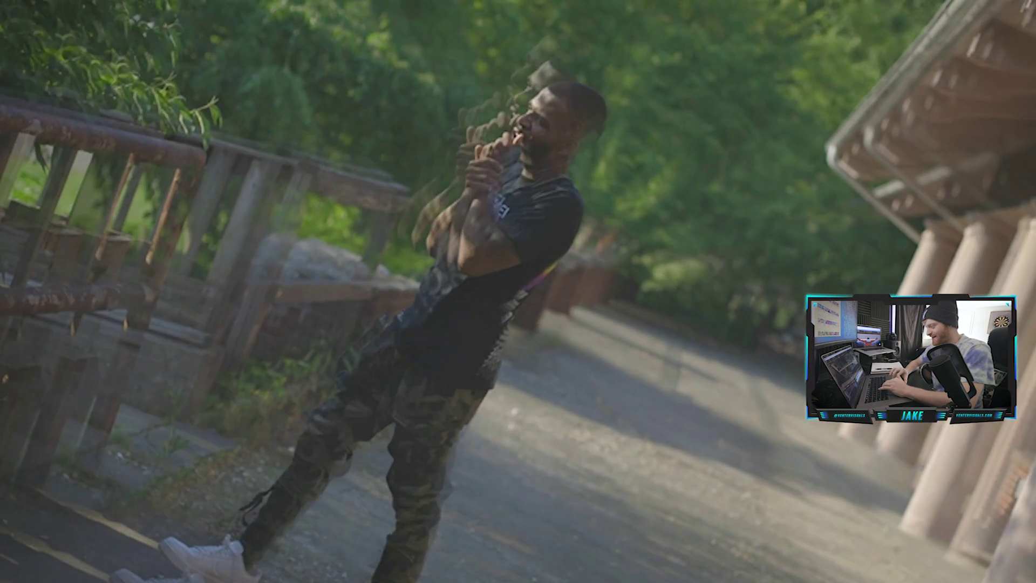
pyautogui.click(676, 465)
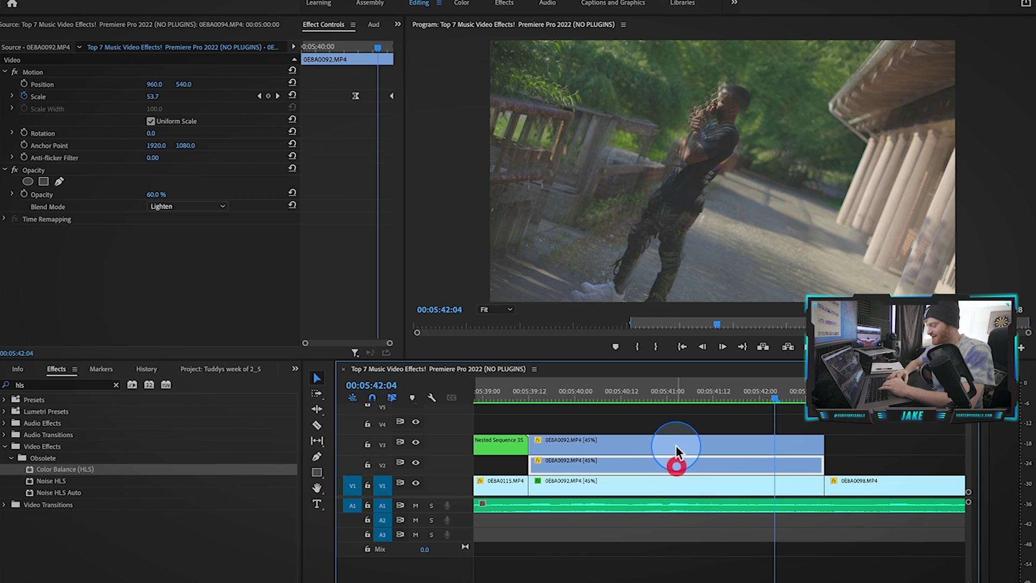
pyautogui.click(676, 445)
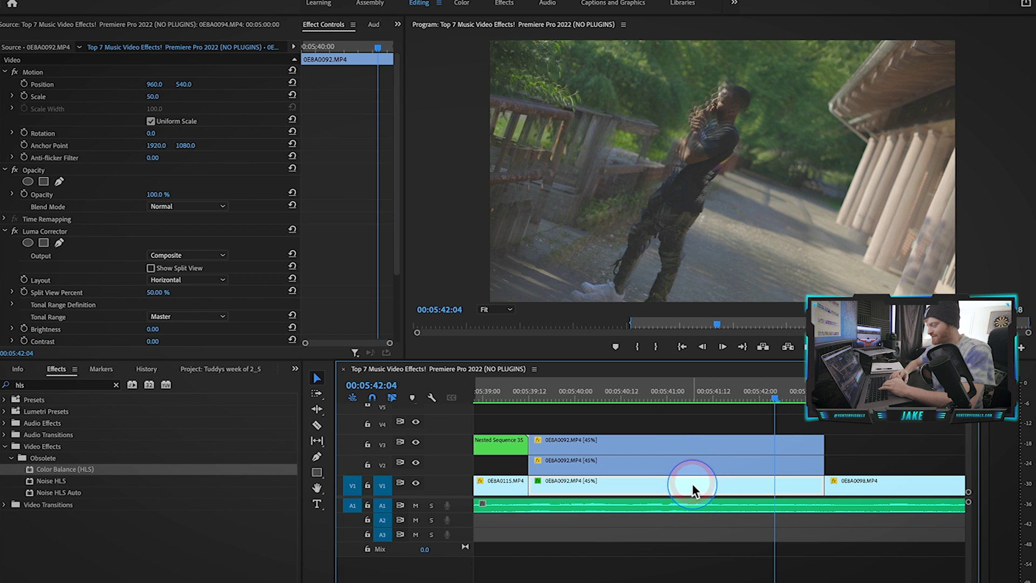
# Hide tracks V3 and V2 and scrub the base 0E8A0092.MP4 clip to 00:05:41:19
pyautogui.click(416, 442)
pyautogui.click(417, 459)
pyautogui.moveTo(708, 391); pyautogui.dragTo(738, 416)
# Show V2 again and examine the Scale keyframes of its 0E8A0092.MP4 clip around 00:05:41:07
pyautogui.click(694, 468)
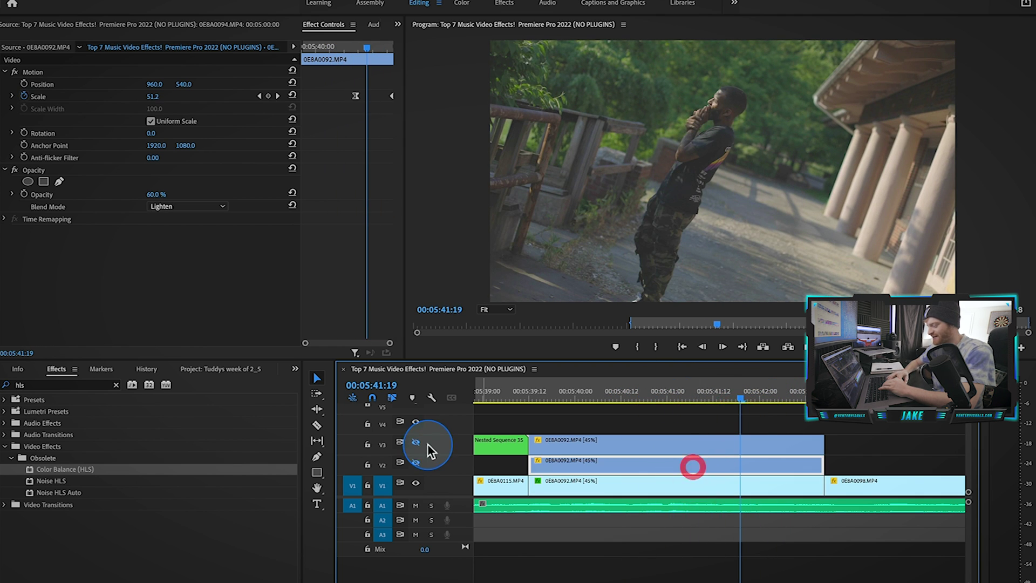
pyautogui.click(415, 463)
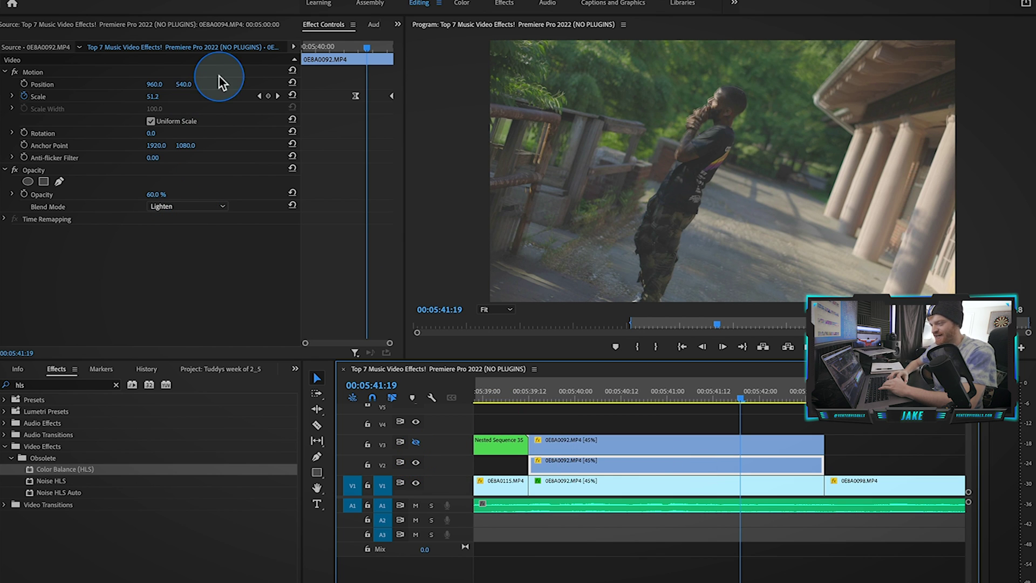
pyautogui.click(78, 99)
pyautogui.moveTo(358, 46)
pyautogui.mouseDown()
pyautogui.moveTo(400, 45)
pyautogui.moveTo(353, 47)
pyautogui.mouseUp()
pyautogui.click(361, 99)
# Examine the Opacity and Blend Mode of 0E8A0092.MP4 on V3 and scrub the layered zoom around 00:05:42:06
pyautogui.click(663, 461)
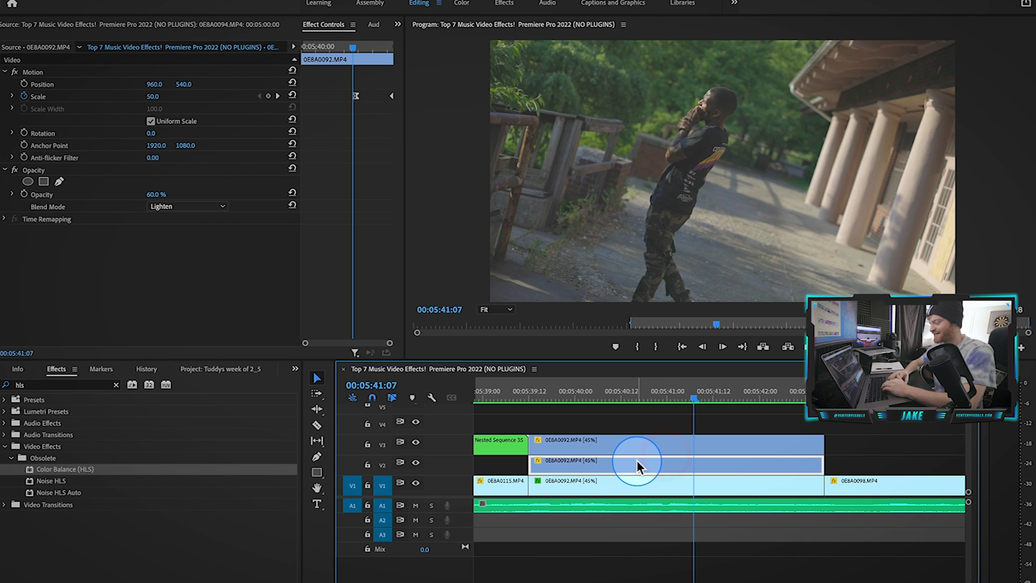
pyautogui.click(635, 437)
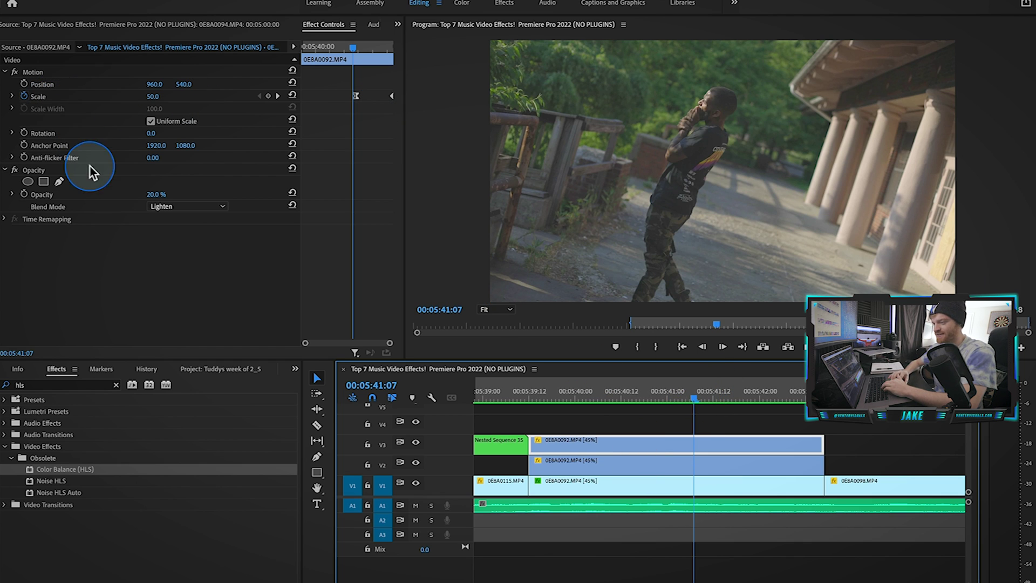
pyautogui.click(166, 208)
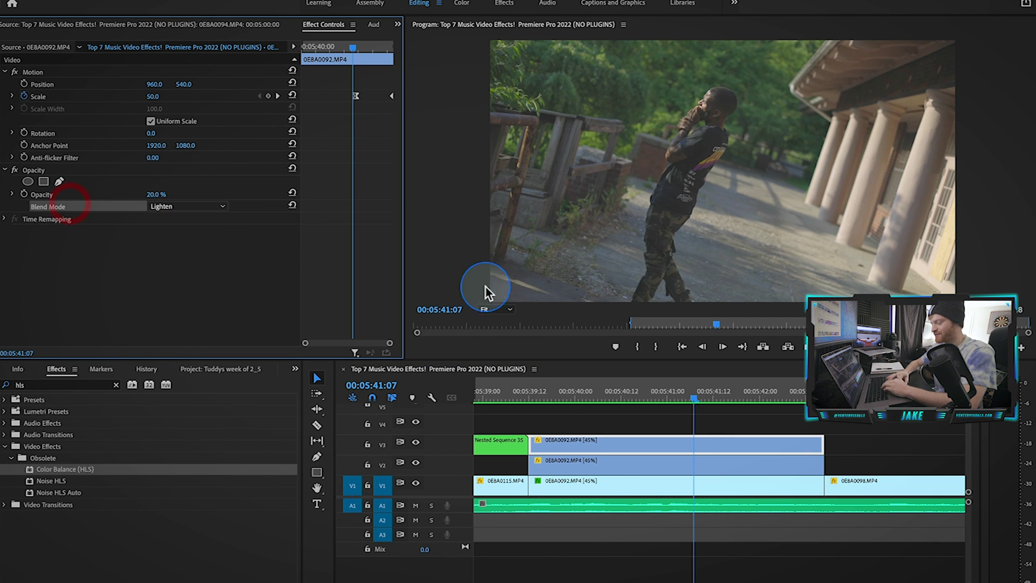
pyautogui.moveTo(694, 392); pyautogui.dragTo(782, 406)
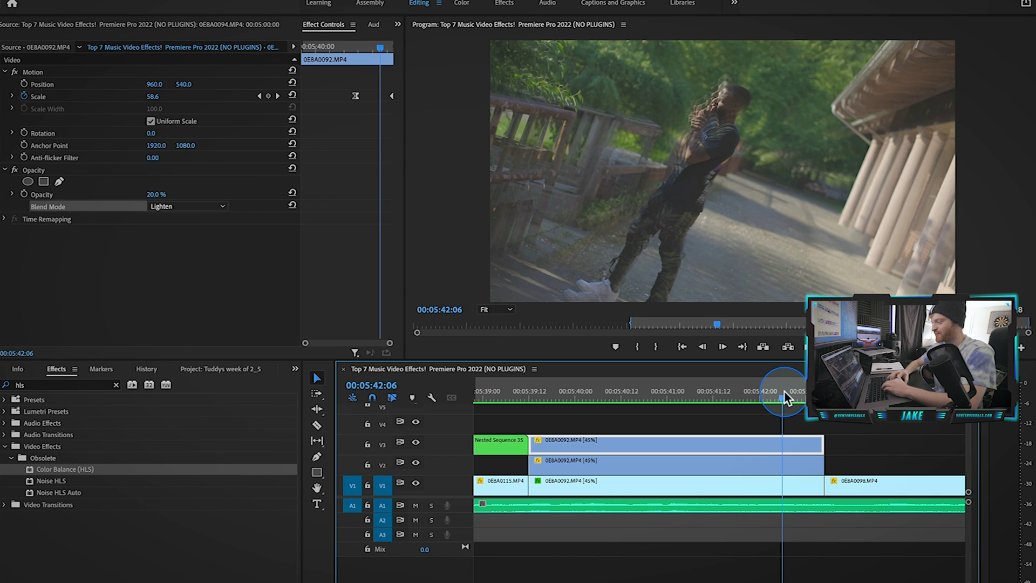
pyautogui.moveTo(785, 397); pyautogui.dragTo(758, 400)
# Move to 00:05:48:02 and compare the Scale, Opacity and Blend Mode settings of the 0E8A0091.MP4 clips on V2 and V3
pyautogui.press('-')
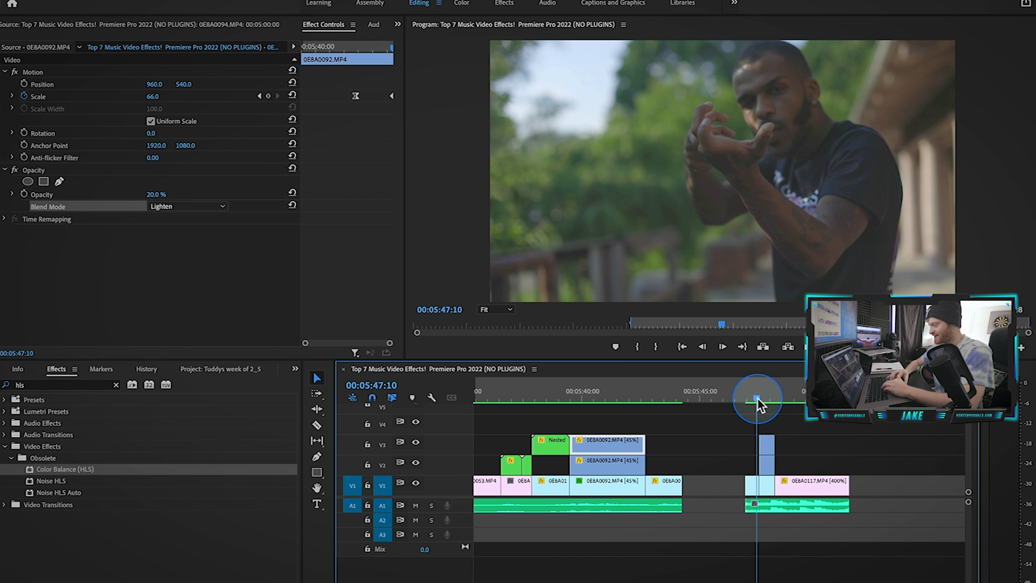
pyautogui.press('=')
pyautogui.press('=')
pyautogui.press('=')
pyautogui.moveTo(629, 400); pyautogui.dragTo(790, 418)
pyautogui.click(784, 460)
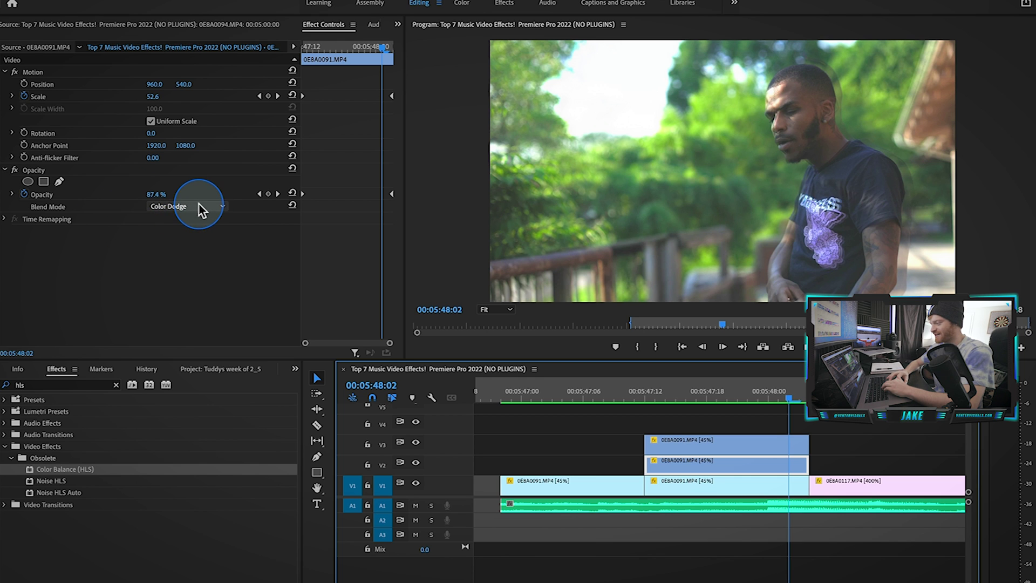
pyautogui.click(723, 441)
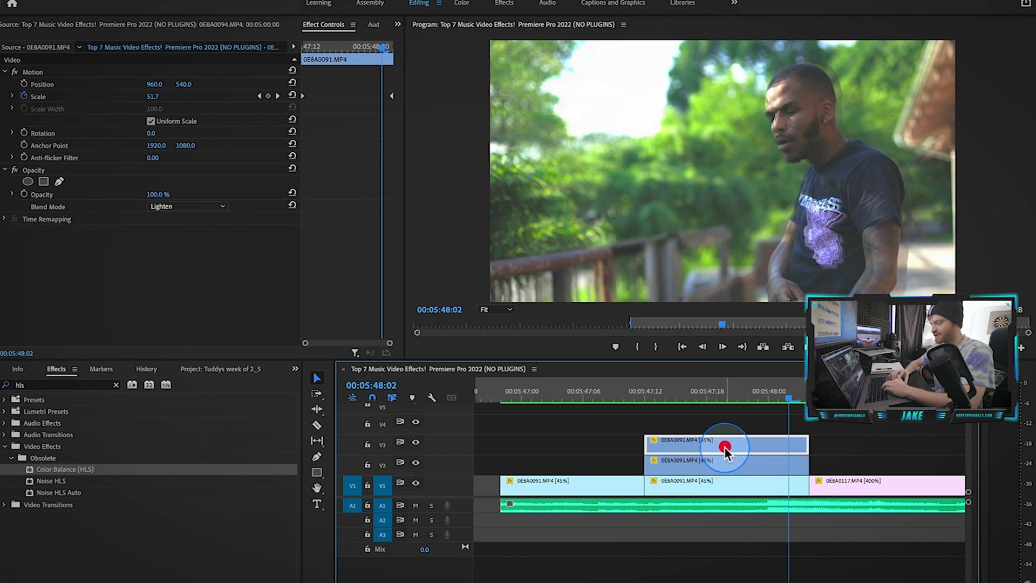
# Try Lighten as the blend mode of 0E8A0091.MP4 on V2, preview it at 00:05:48:01, and undo the change
pyautogui.moveTo(721, 399)
pyautogui.mouseDown()
pyautogui.moveTo(758, 402)
pyautogui.moveTo(749, 405)
pyautogui.mouseUp()
pyautogui.click(715, 463)
pyautogui.click(178, 206)
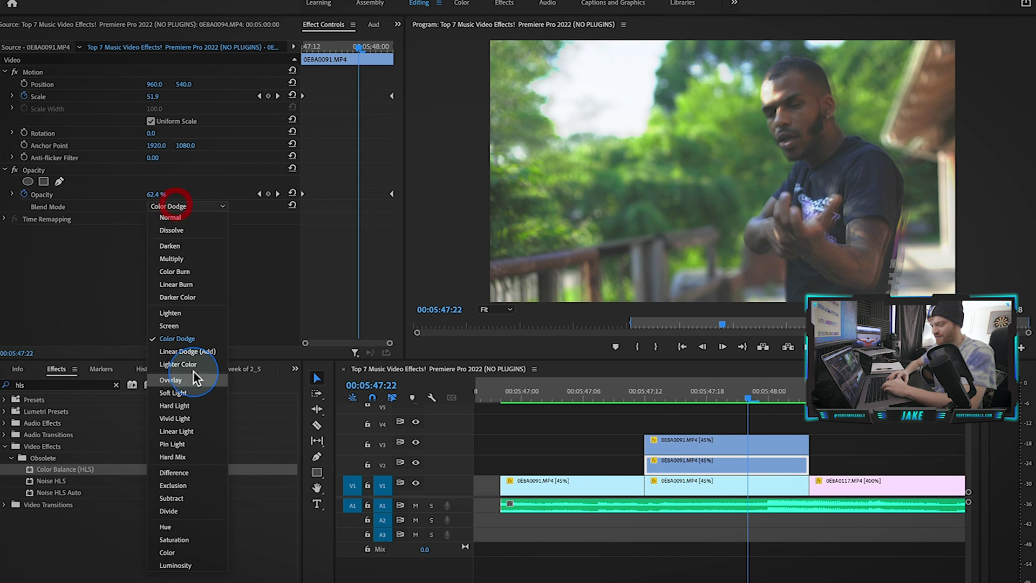
pyautogui.click(183, 315)
pyautogui.moveTo(718, 393); pyautogui.dragTo(777, 400)
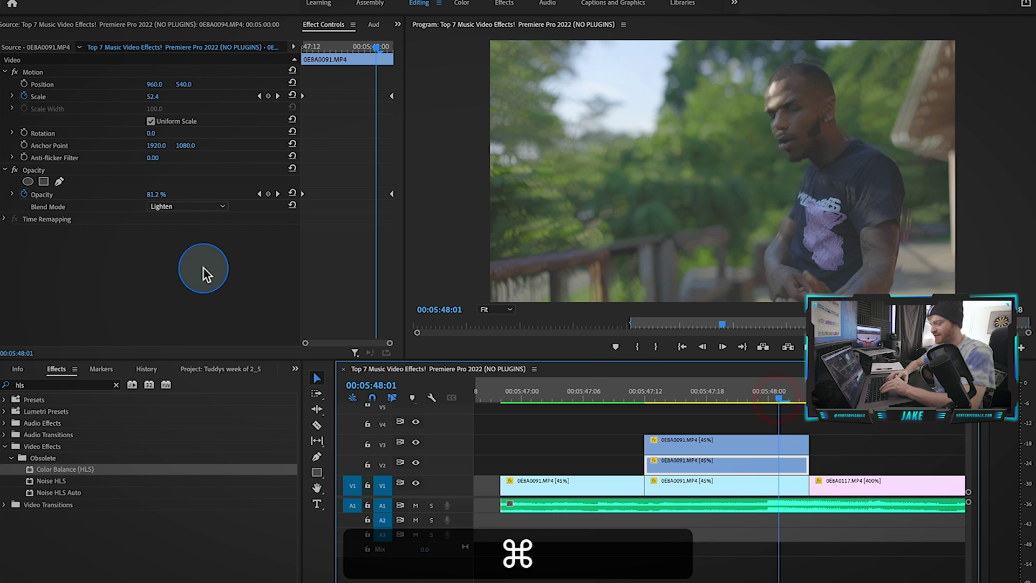
pyautogui.press('super+z')
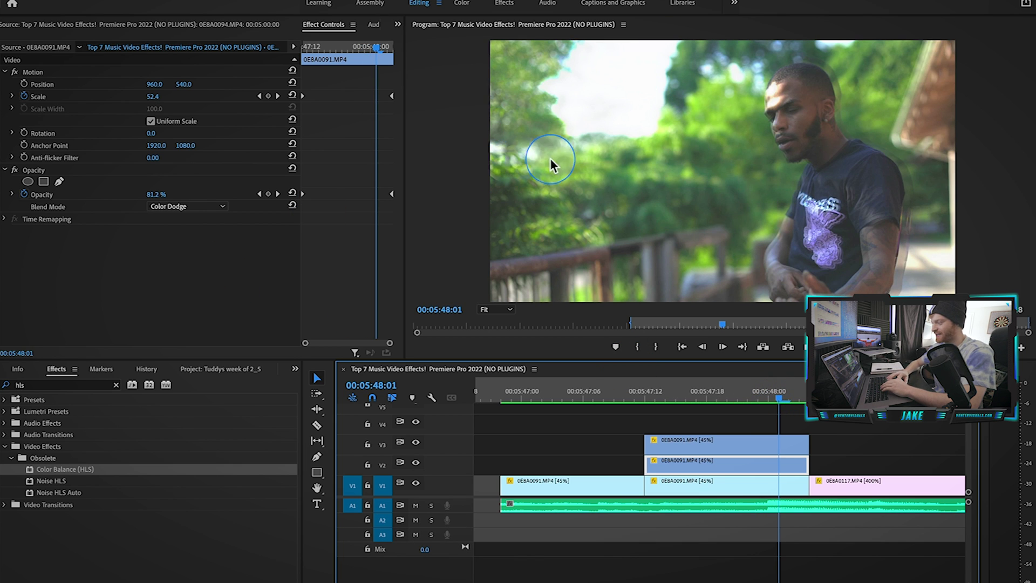
# Play the finished mask and echo transition between 0E8A0094.MP4 and 0E8A0091.MP4 from 00:06:00:03
pyautogui.moveTo(731, 405); pyautogui.dragTo(778, 423)
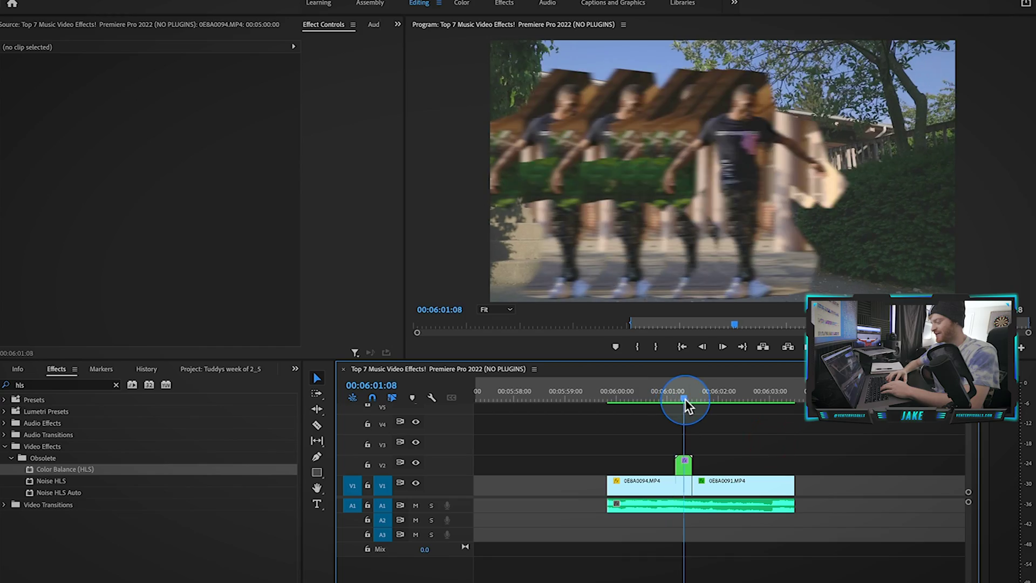
pyautogui.moveTo(683, 401); pyautogui.dragTo(624, 405)
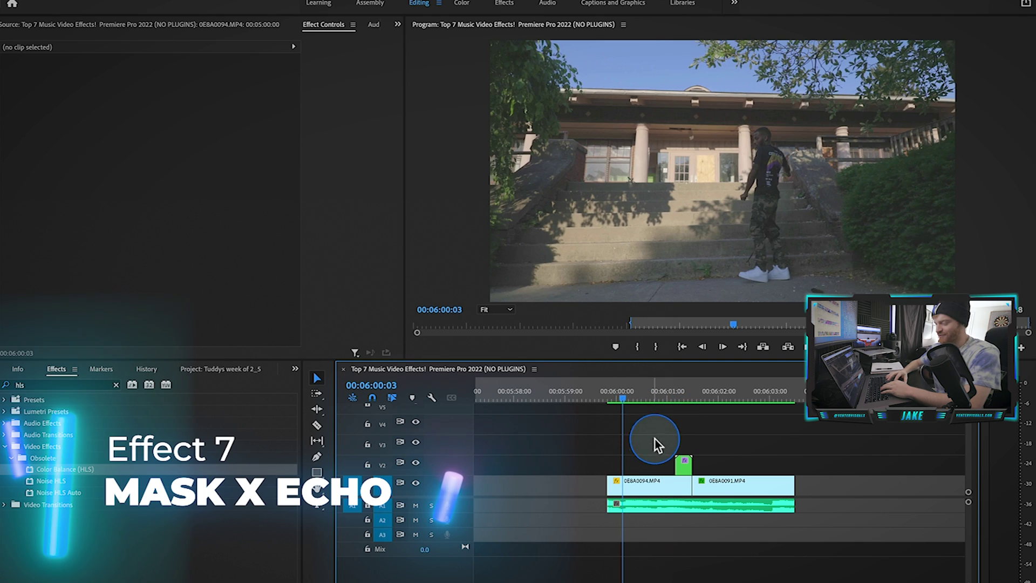
pyautogui.press('space')
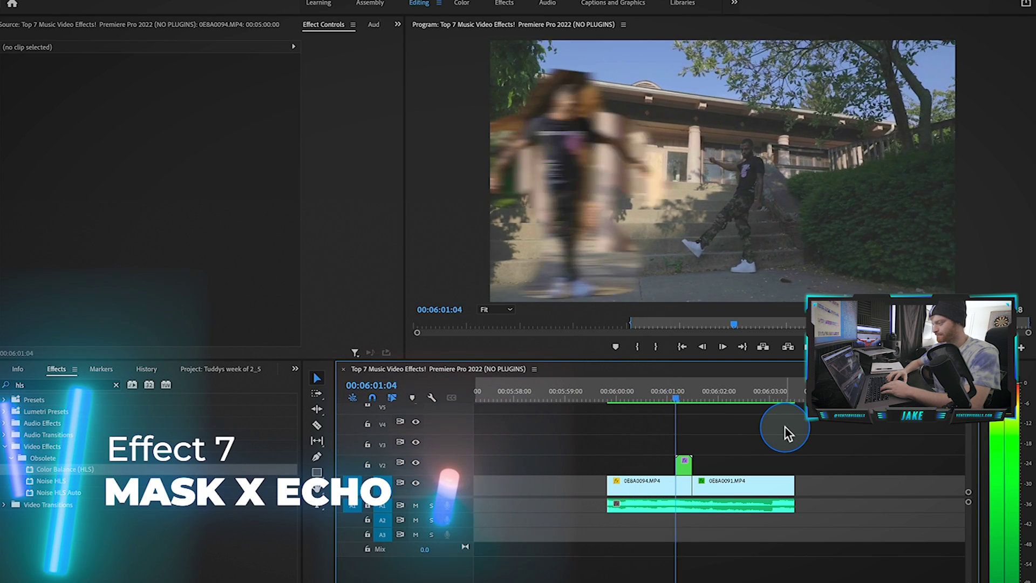
pyautogui.press('space')
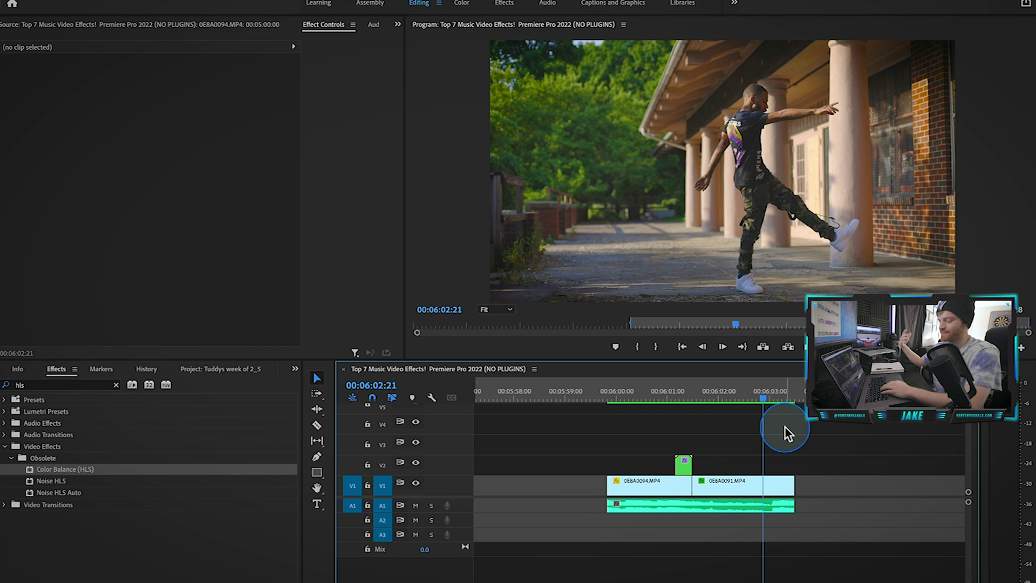
# Copy the Lumetri Color effect from 0E8A0091.MP4 at 00:06:09:06 and paste it onto the preceding 0E8A0094.MP4 clip
pyautogui.moveTo(683, 392); pyautogui.dragTo(792, 409)
pyautogui.click(792, 484)
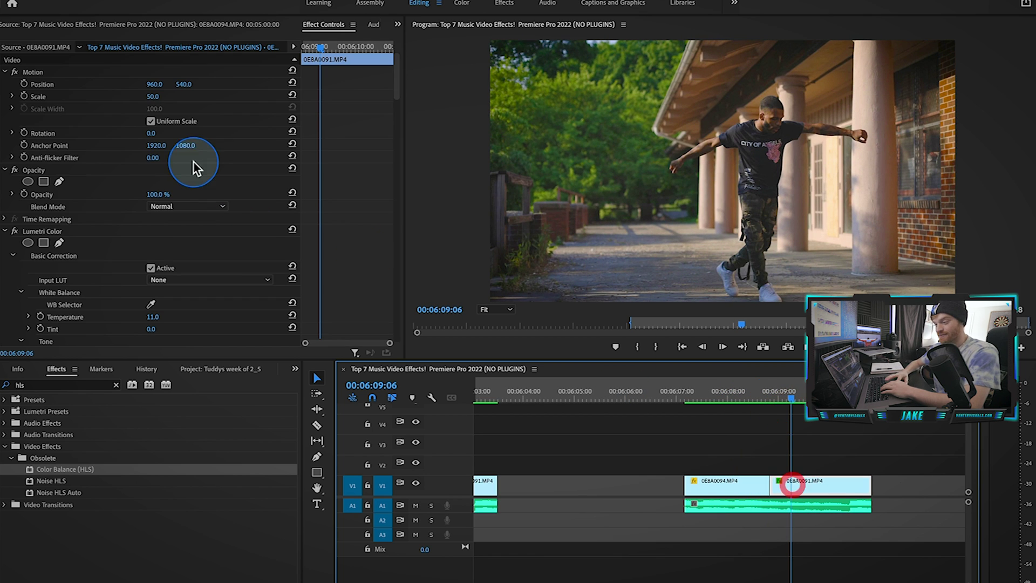
pyautogui.click(47, 230)
pyautogui.press('super+c')
pyautogui.click(727, 389)
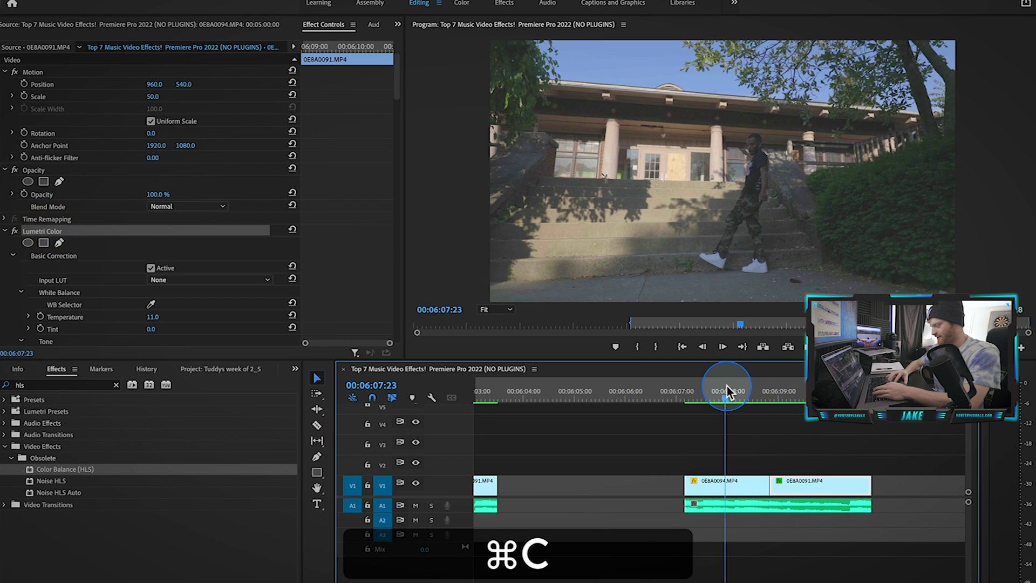
pyautogui.click(736, 488)
pyautogui.press('super+v')
# Export the first frame of 0E8A0091.MP4 at 00:06:08:20 as a JPEG with Import into project enabled
pyautogui.moveTo(743, 405)
pyautogui.mouseDown()
pyautogui.moveTo(738, 394)
pyautogui.moveTo(783, 399)
pyautogui.moveTo(759, 402)
pyautogui.mouseUp()
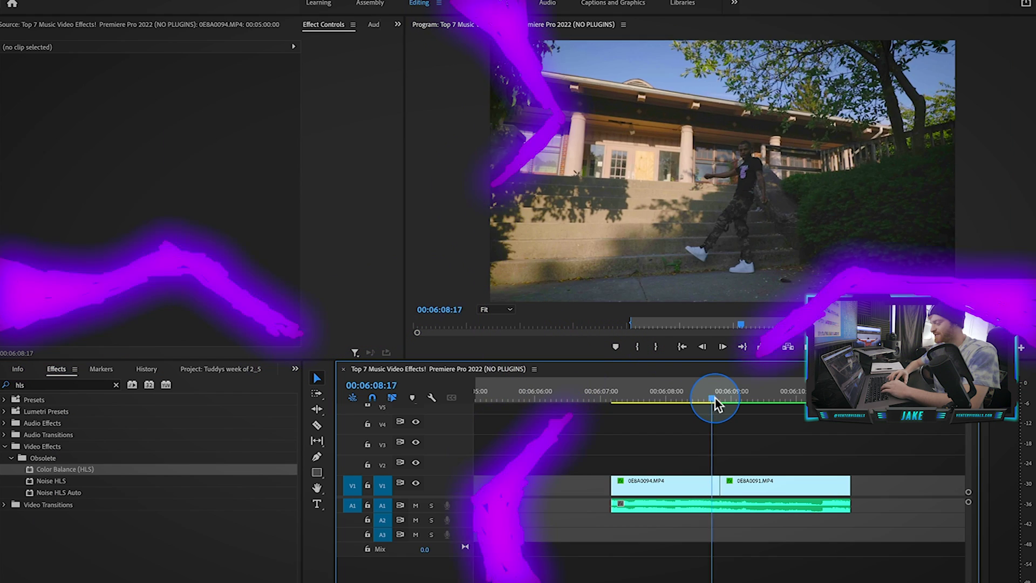
pyautogui.click(716, 397)
pyautogui.press('shift')
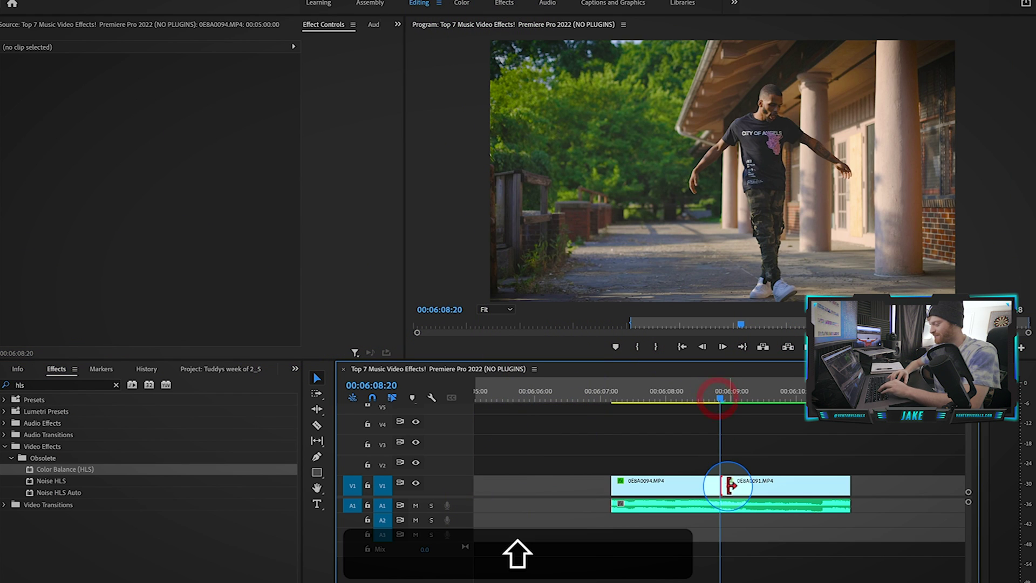
pyautogui.click(726, 486)
pyautogui.scroll(5, 663, 479)
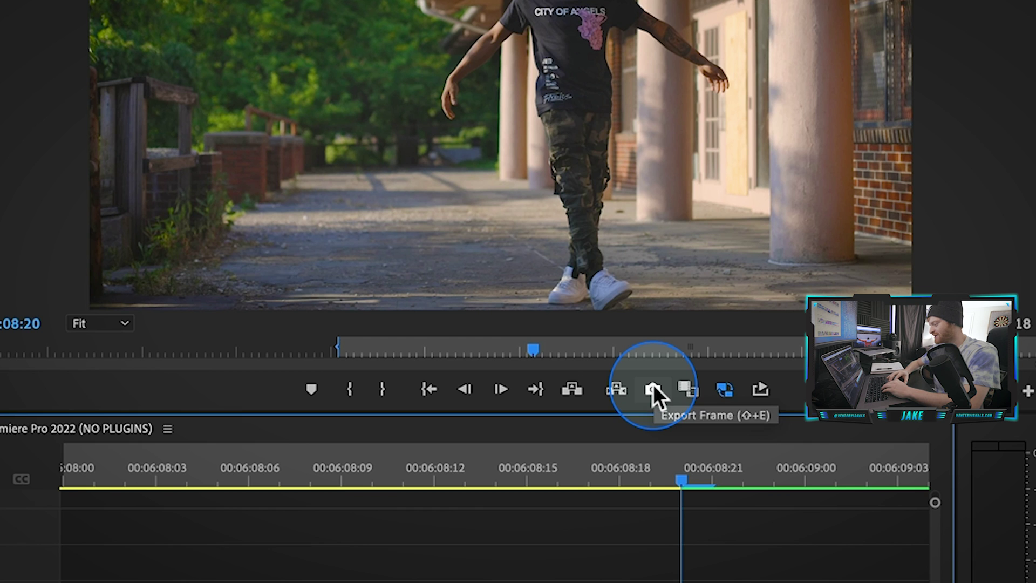
pyautogui.click(809, 347)
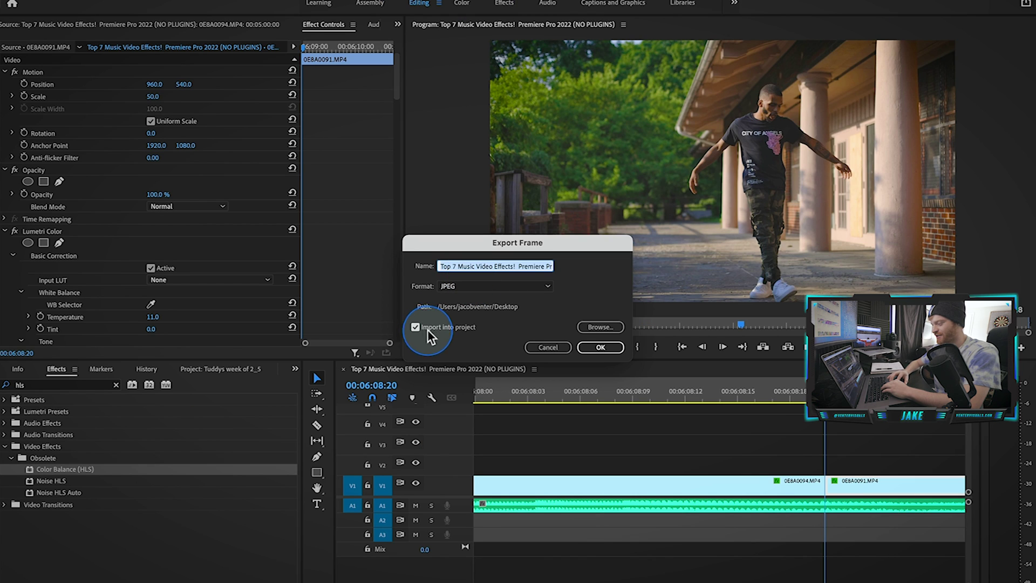
pyautogui.click(0, 354)
pyautogui.click(602, 348)
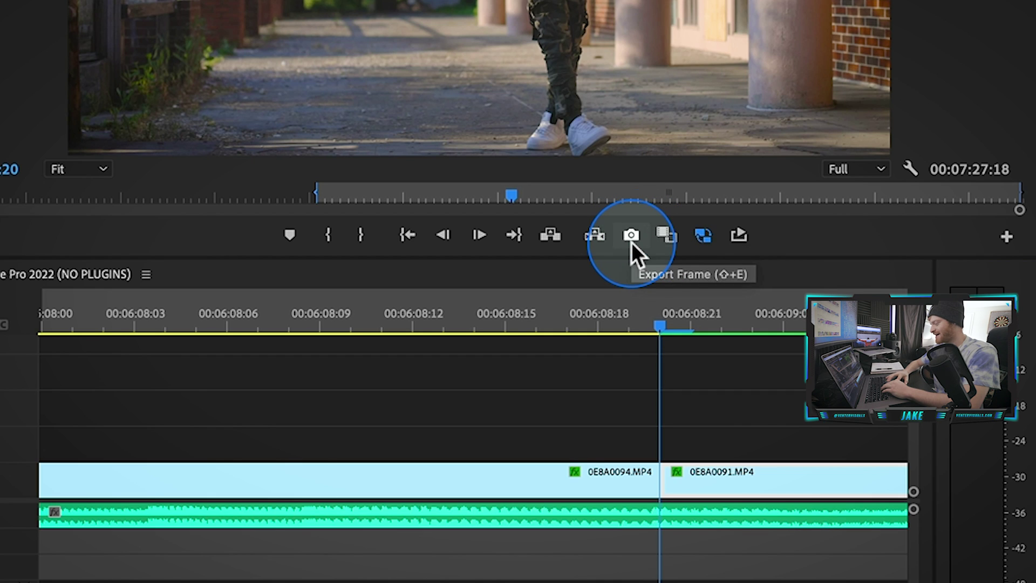
# Open the Program monitor's button editor to show the available controls, and close it without changes
pyautogui.click(1007, 238)
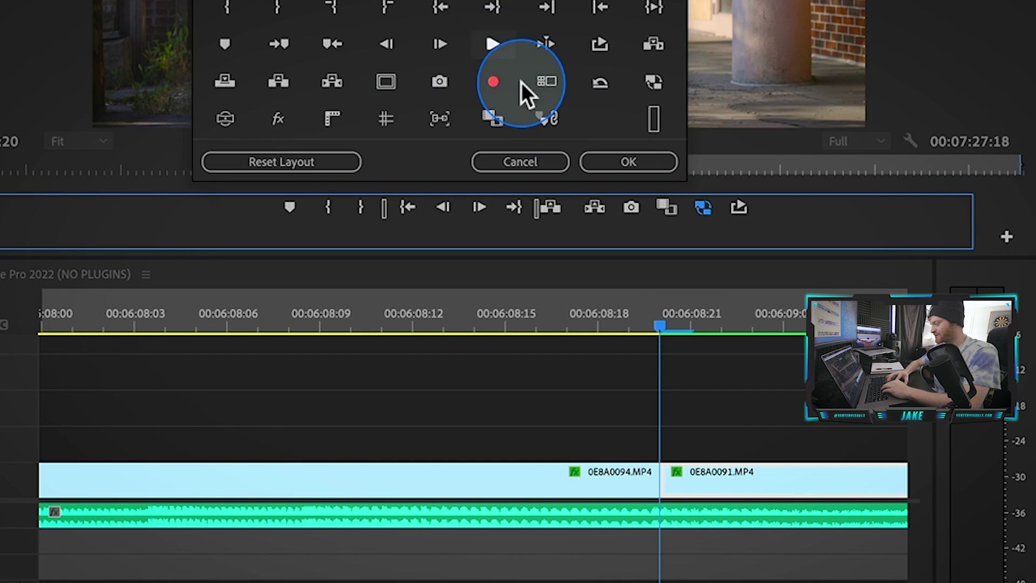
pyautogui.click(504, 161)
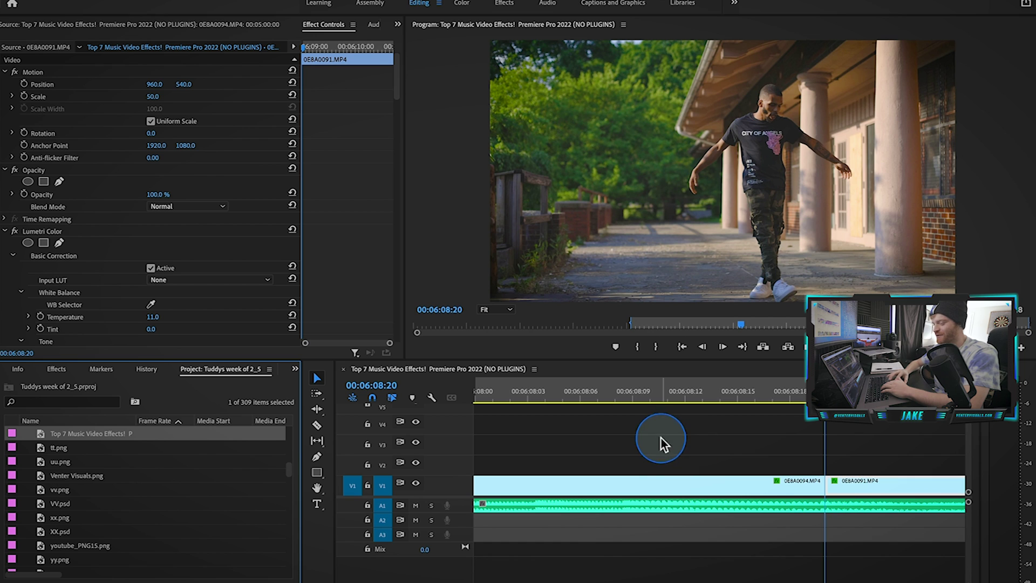
# Place the exported still frame on V2 above the cut, split it at 00:06:08:20, and delete the part after the cut
pyautogui.moveTo(57, 434); pyautogui.dragTo(685, 460)
pyautogui.press('c')
pyautogui.click(826, 461)
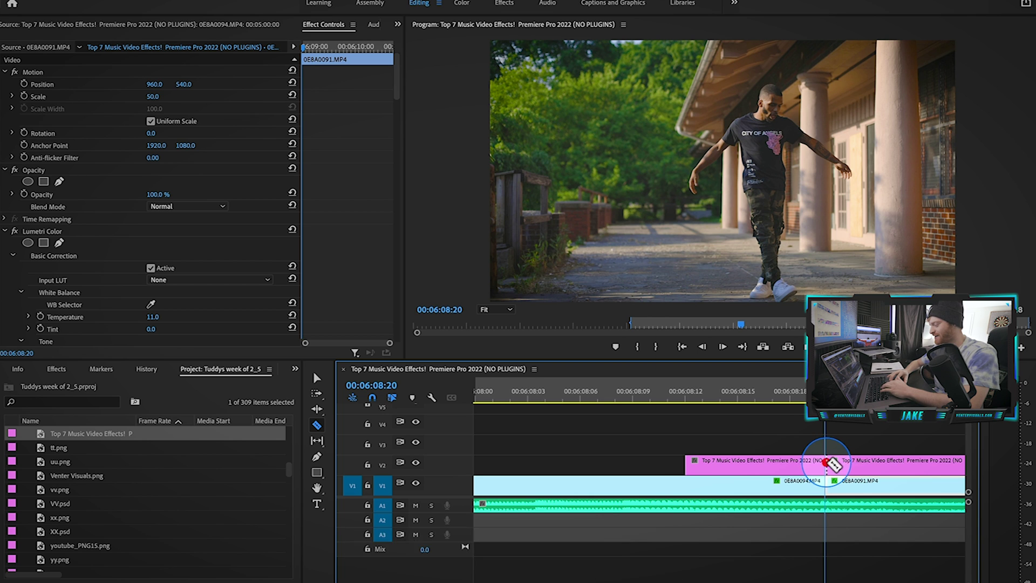
pyautogui.press('v')
pyautogui.click(856, 461)
pyautogui.press('BackSpace')
pyautogui.scroll(-2, 756, 409)
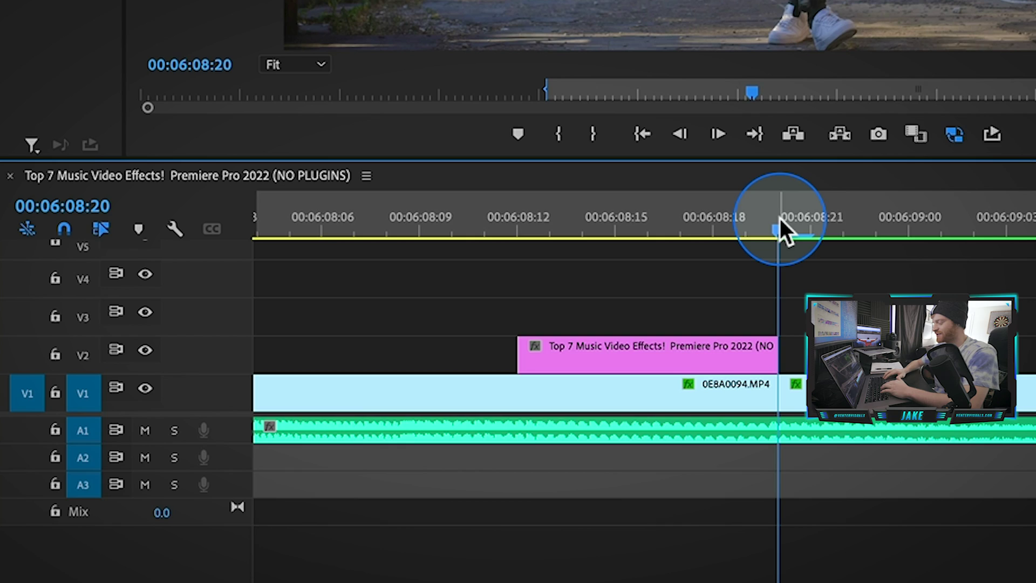
# Move the playhead eight frames back from the cut to 00:06:08:12, and select the still on V2
pyautogui.press('Left')
pyautogui.press('Left')
pyautogui.press('Left')
pyautogui.press('Left')
pyautogui.press('Left')
pyautogui.press('Left')
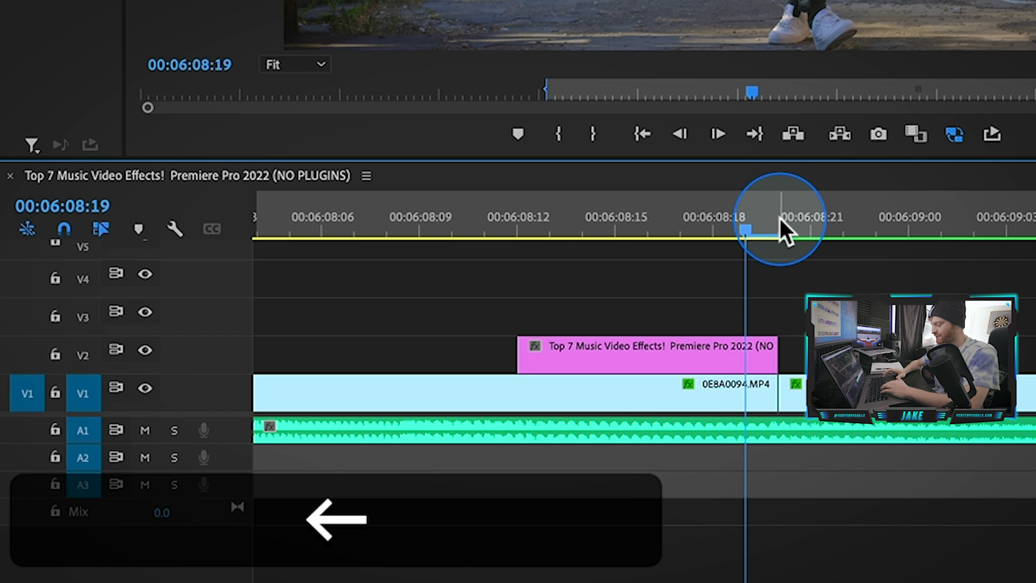
pyautogui.press('Left')
pyautogui.press('Left')
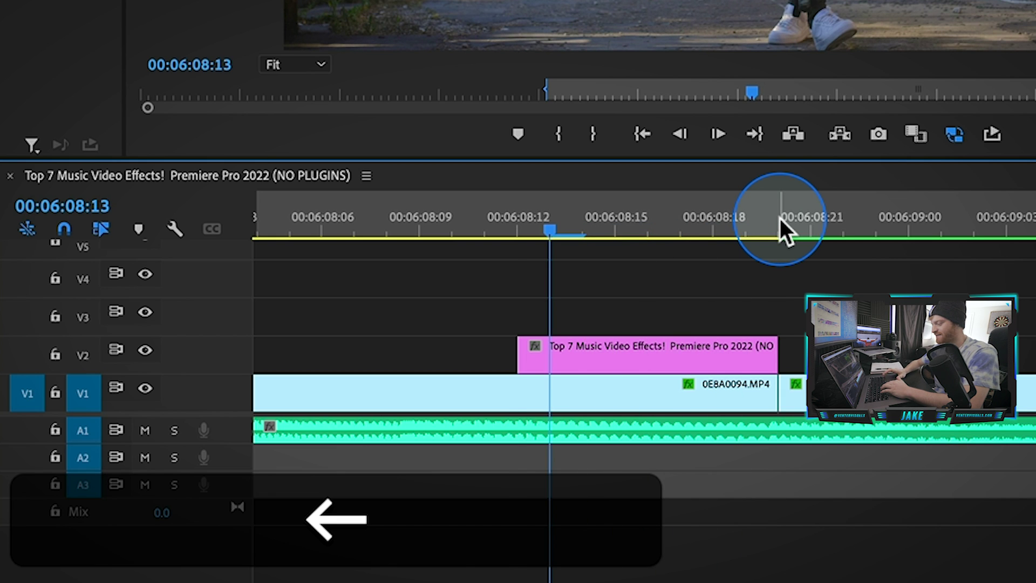
pyautogui.click(701, 348)
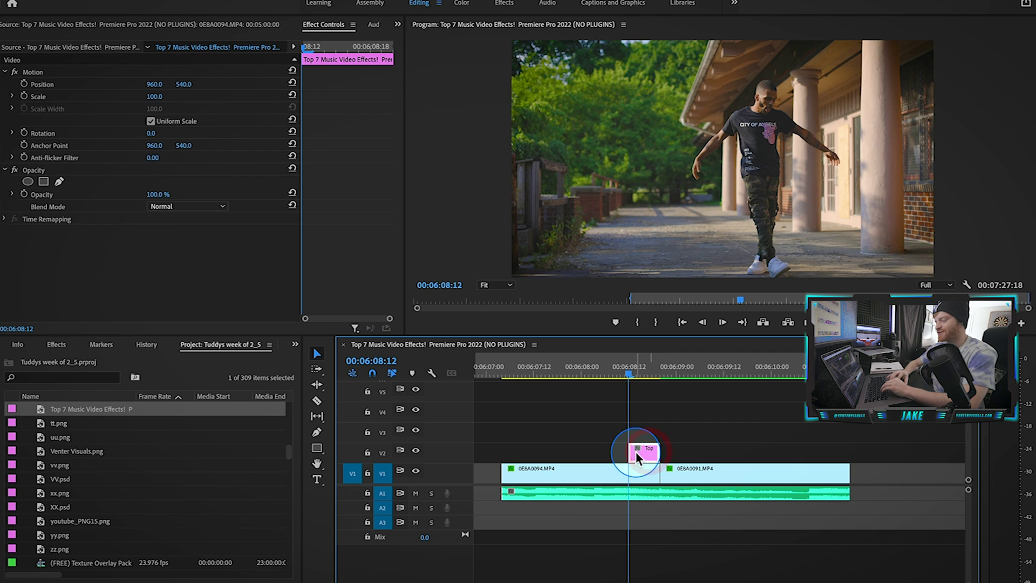
# Start a pen mask on the still's Opacity at 150% monitor zoom, outlining the man's right arm from waist to shoulder
pyautogui.click(59, 182)
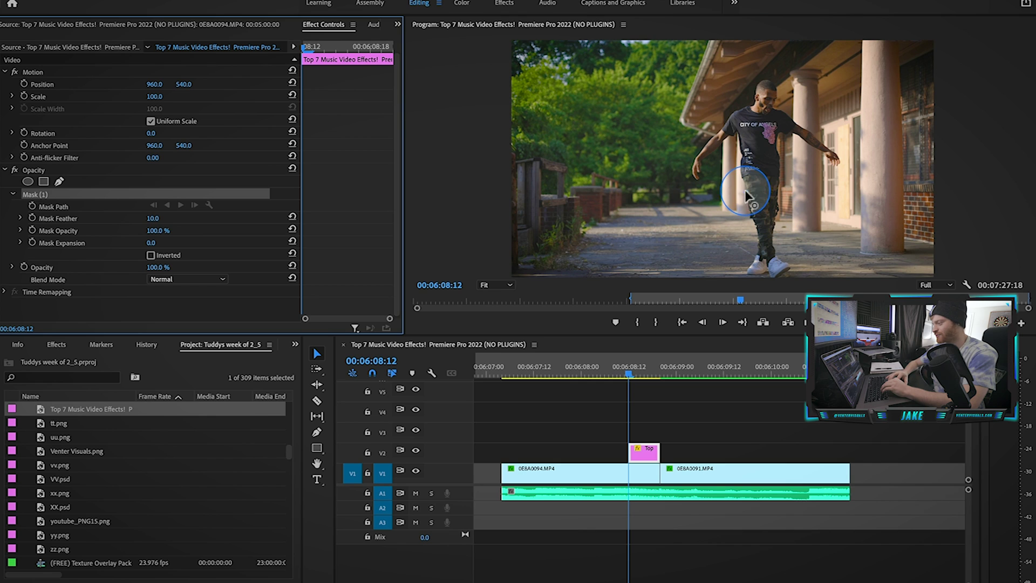
pyautogui.moveTo(748, 196); pyautogui.dragTo(744, 174)
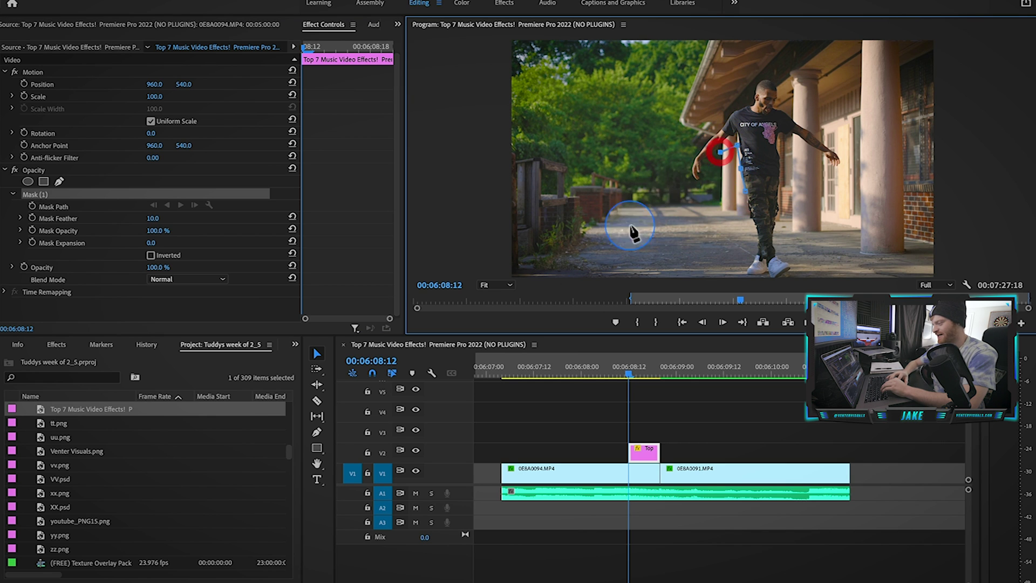
pyautogui.click(494, 285)
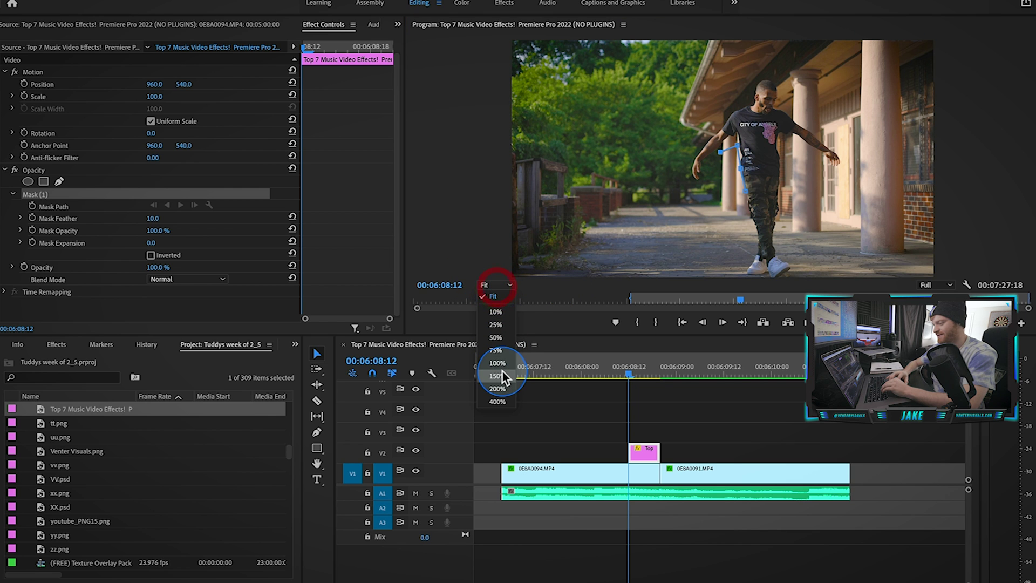
pyautogui.click(502, 376)
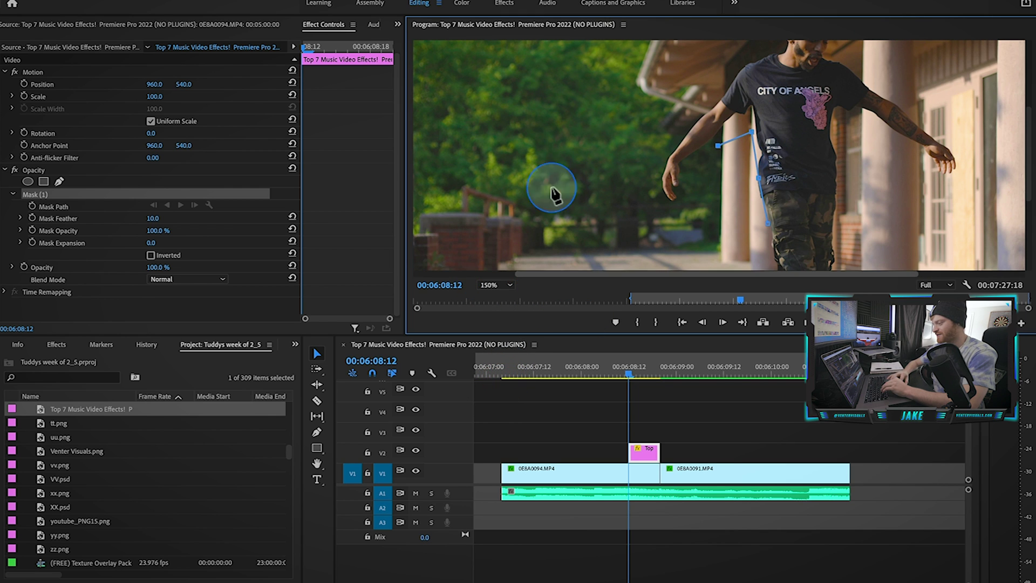
pyautogui.click(691, 204)
pyautogui.click(638, 208)
pyautogui.click(666, 147)
pyautogui.click(696, 115)
pyautogui.click(720, 80)
pyautogui.click(745, 54)
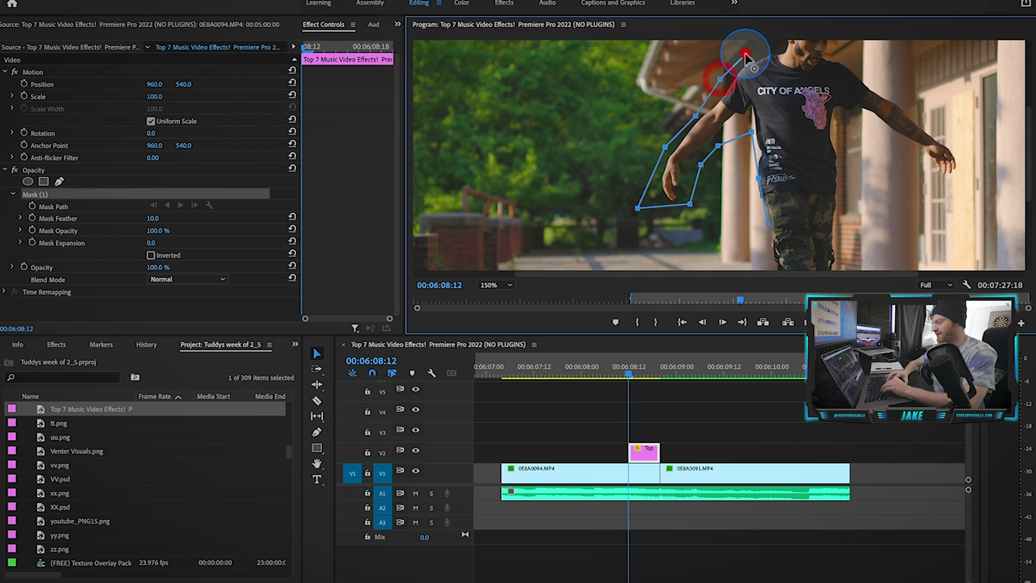
# Continue the mask path around the man's head and neck to his left shoulder
pyautogui.press('h')
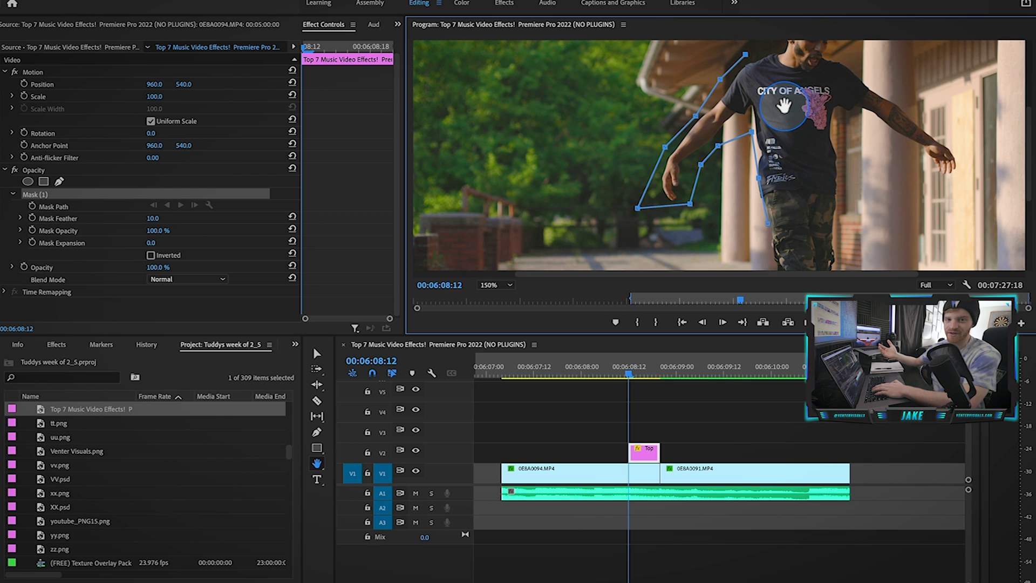
pyautogui.moveTo(784, 106); pyautogui.dragTo(717, 163)
pyautogui.press('p')
pyautogui.click(707, 104)
pyautogui.click(712, 86)
pyautogui.click(727, 60)
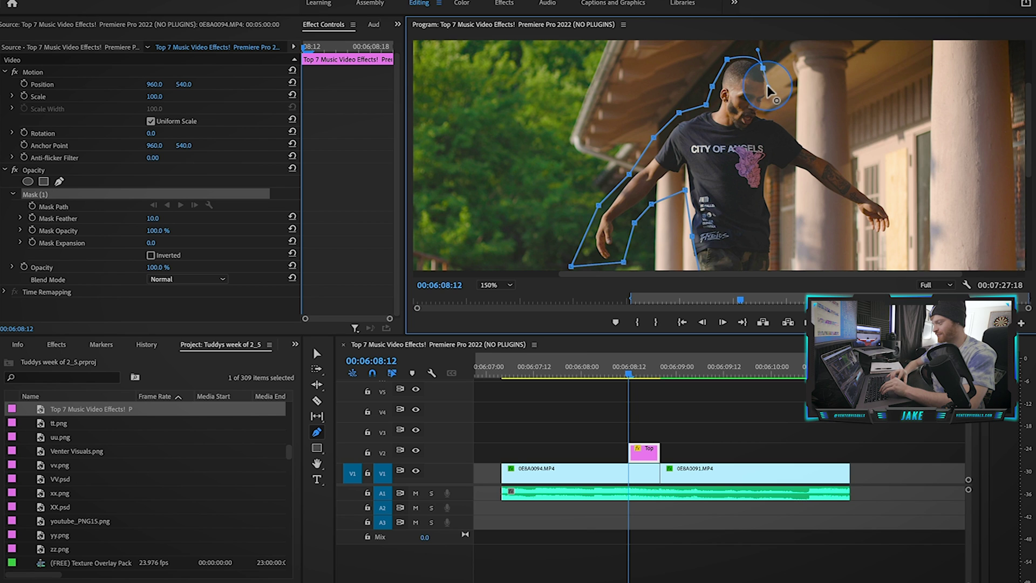
pyautogui.click(766, 115)
pyautogui.click(795, 131)
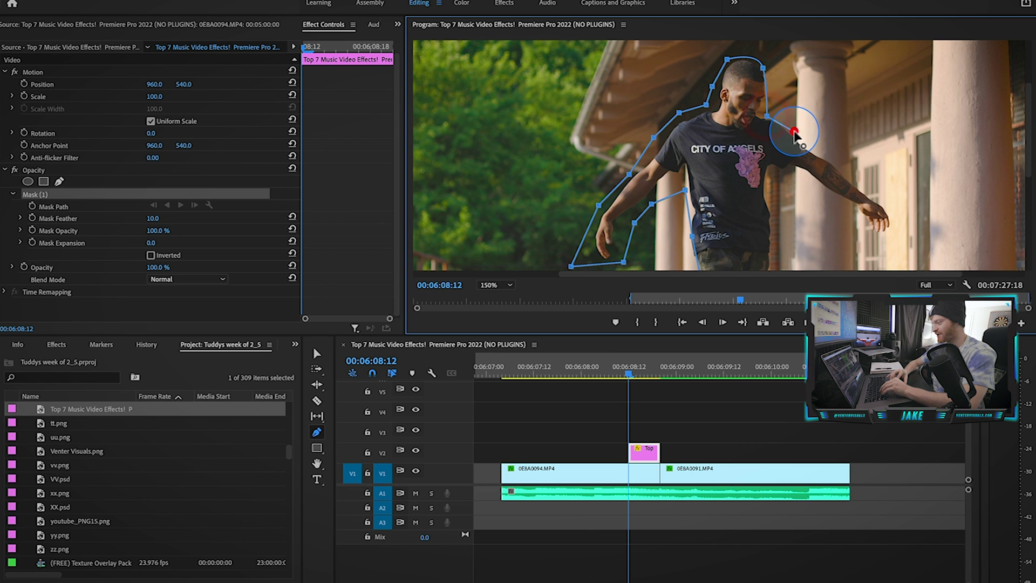
# Continue the mask path around the man's left arm and hand, and back along his torso to the waist
pyautogui.click(829, 155)
pyautogui.click(859, 173)
pyautogui.click(874, 191)
pyautogui.click(894, 213)
pyautogui.click(888, 236)
pyautogui.click(866, 231)
pyautogui.click(856, 210)
pyautogui.click(810, 179)
pyautogui.click(774, 175)
pyautogui.click(775, 205)
pyautogui.click(778, 244)
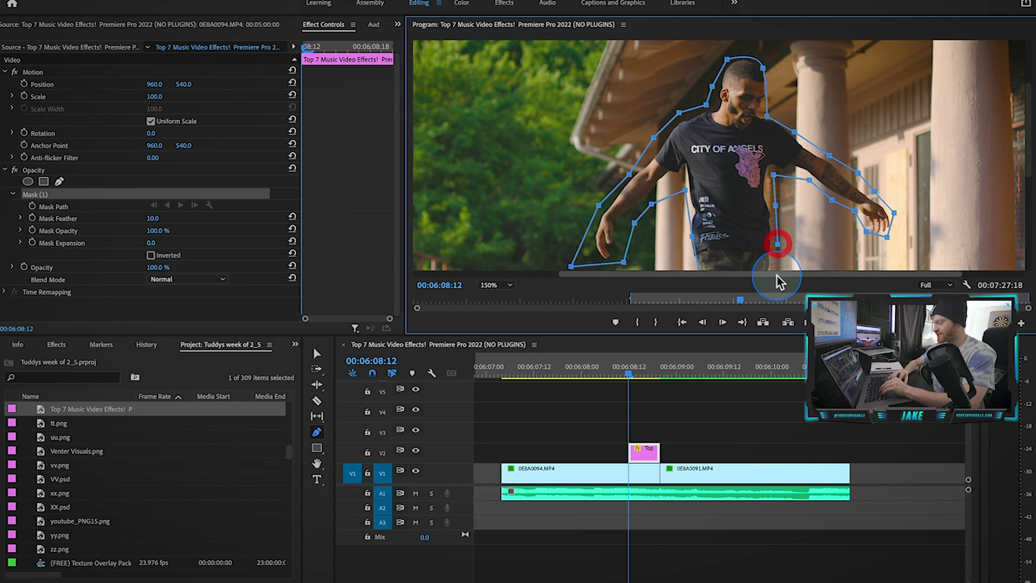
# Outline the man's legs and shoes, and close the mask path at his waist
pyautogui.press('h')
pyautogui.moveTo(754, 205); pyautogui.dragTo(740, 51)
pyautogui.press('v')
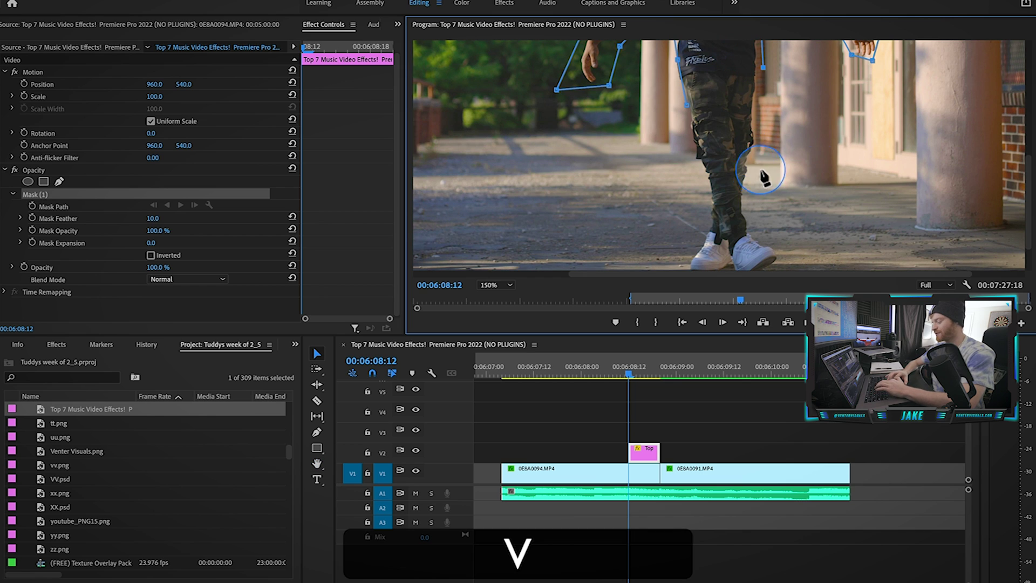
pyautogui.click(761, 134)
pyautogui.click(760, 224)
pyautogui.click(783, 253)
pyautogui.click(729, 266)
pyautogui.click(672, 268)
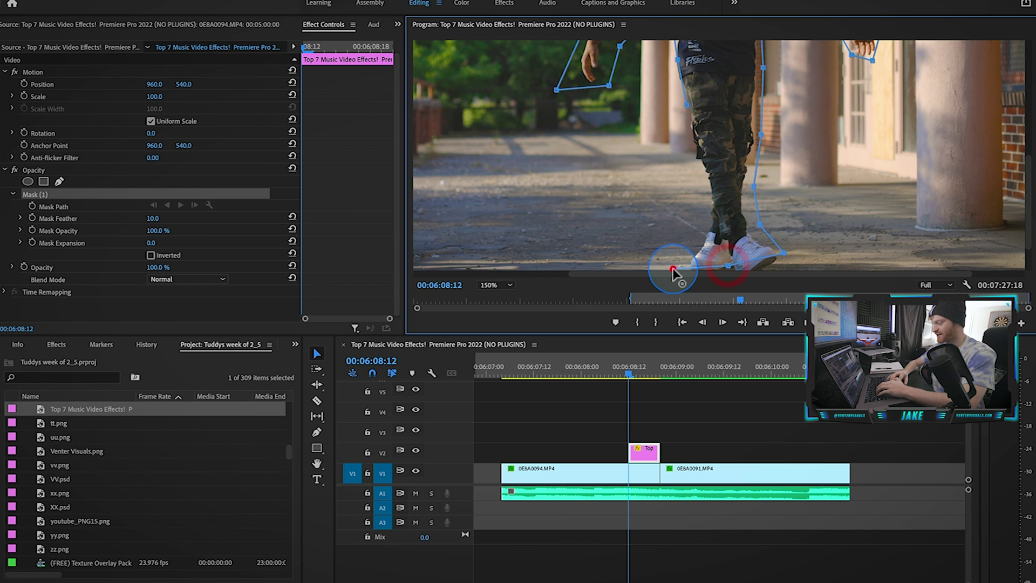
pyautogui.click(683, 249)
pyautogui.click(697, 202)
pyautogui.click(692, 166)
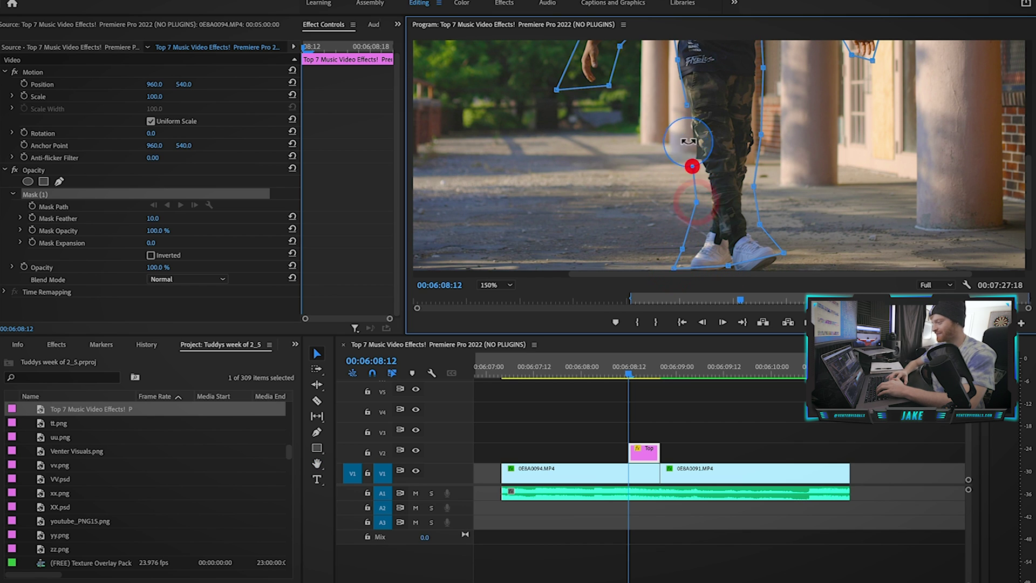
pyautogui.click(677, 84)
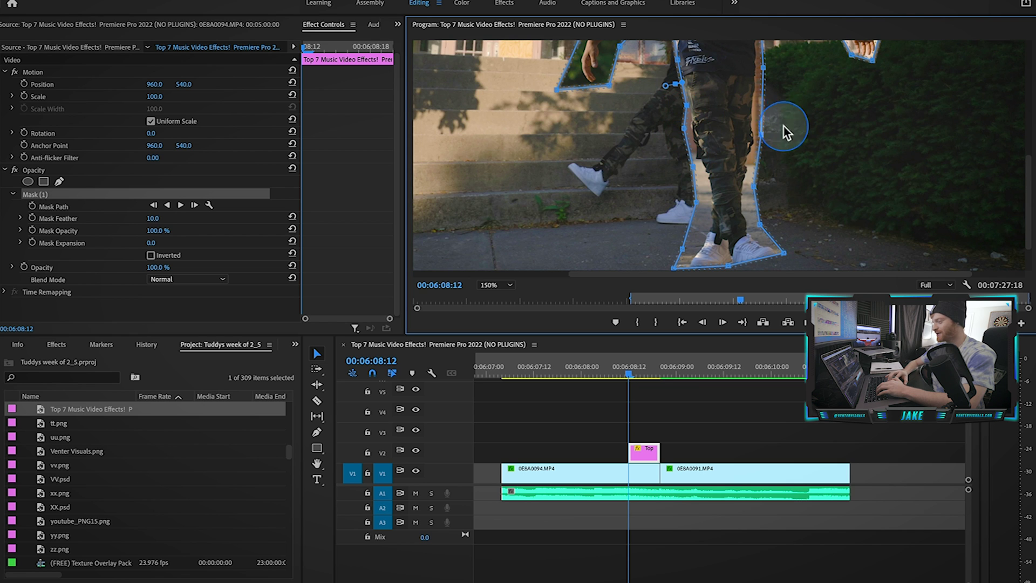
# Try a Mask Feather of 29 on the still's mask, and check the edges without the outline
pyautogui.press('h')
pyautogui.moveTo(705, 105); pyautogui.dragTo(696, 266)
pyautogui.moveTo(155, 225)
pyautogui.mouseDown()
pyautogui.moveTo(137, 225)
pyautogui.moveTo(160, 224)
pyautogui.mouseUp()
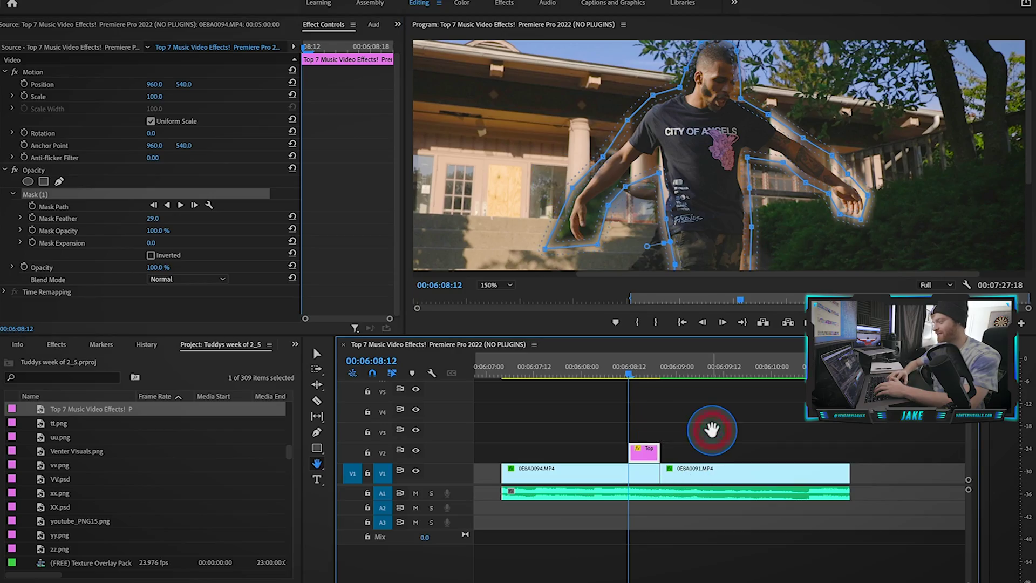
pyautogui.click(711, 430)
pyautogui.press('v')
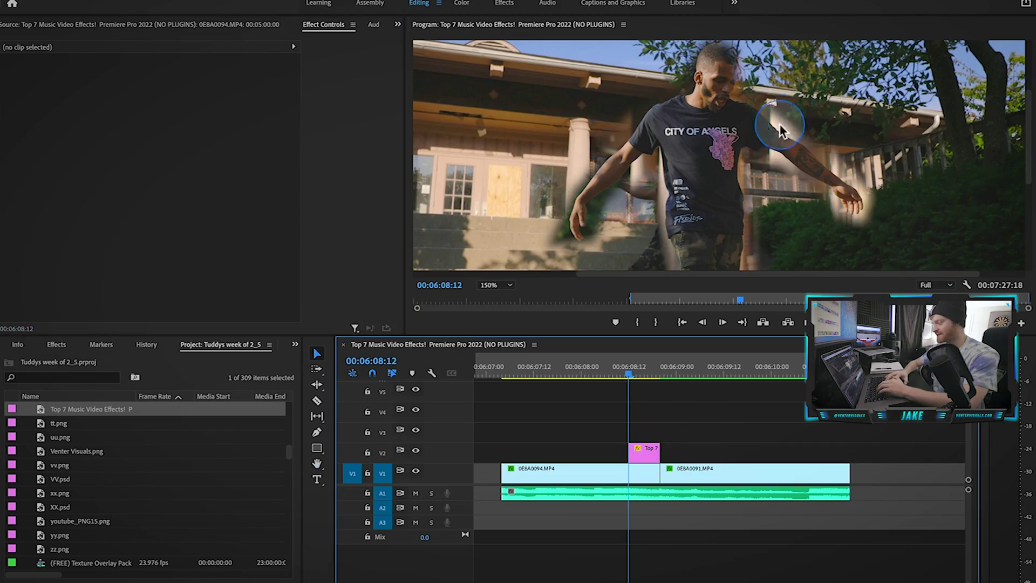
# Set the still's Mask Feather to 13, and fit the whole frame in the Program monitor to check the cutout
pyautogui.click(646, 451)
pyautogui.moveTo(152, 218); pyautogui.dragTo(144, 218)
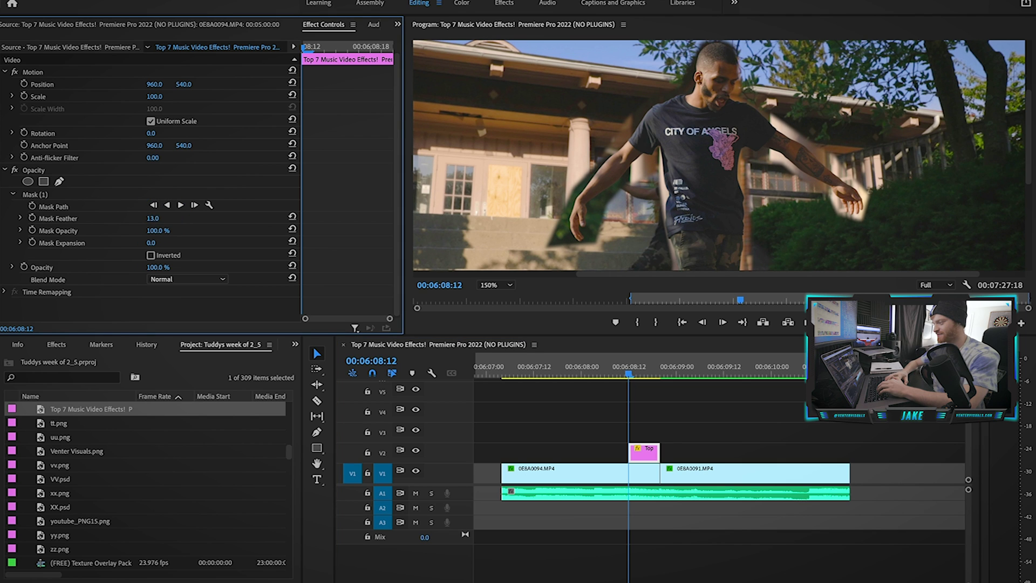
pyautogui.click(697, 401)
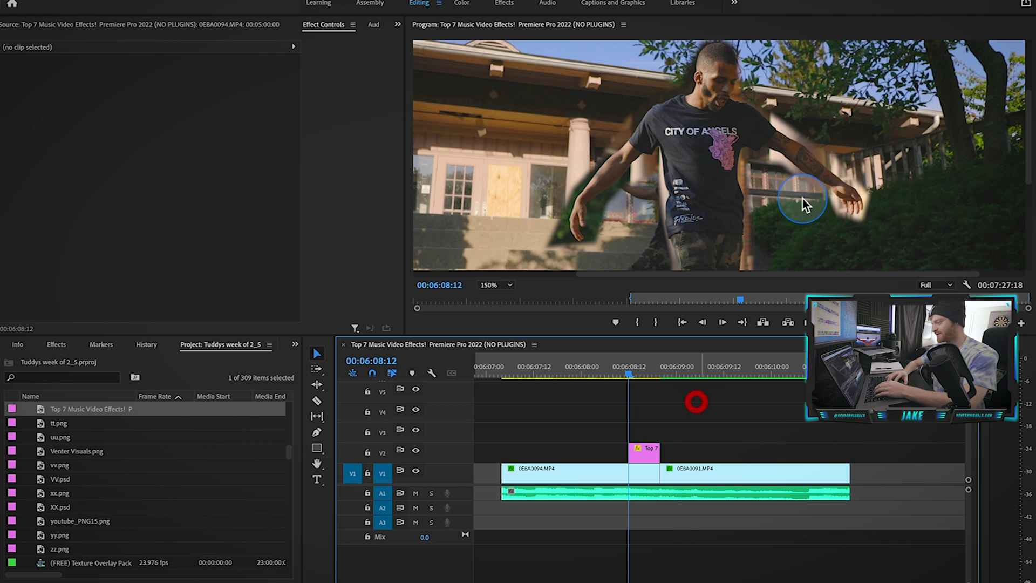
pyautogui.click(913, 185)
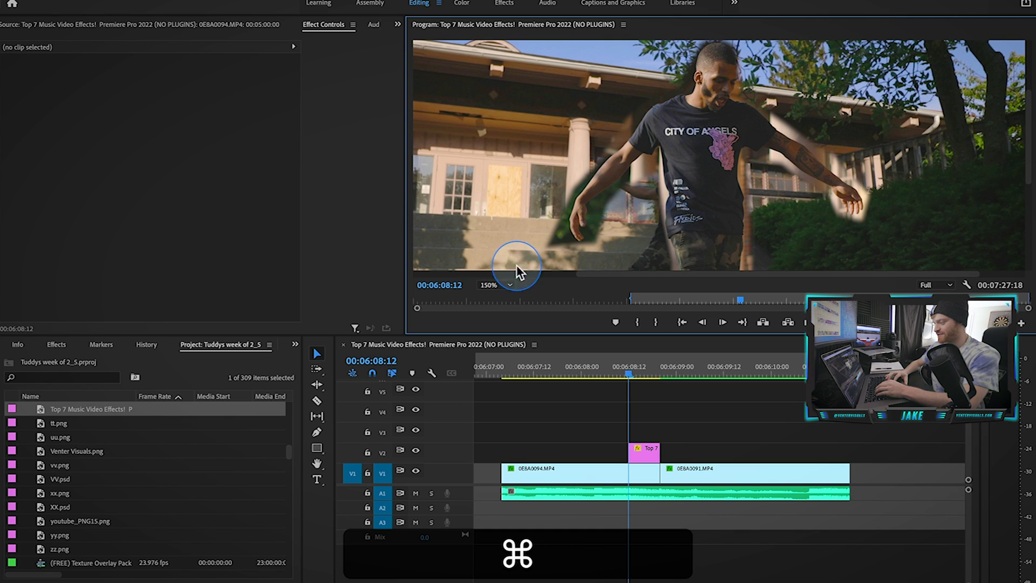
pyautogui.click(492, 282)
pyautogui.click(499, 292)
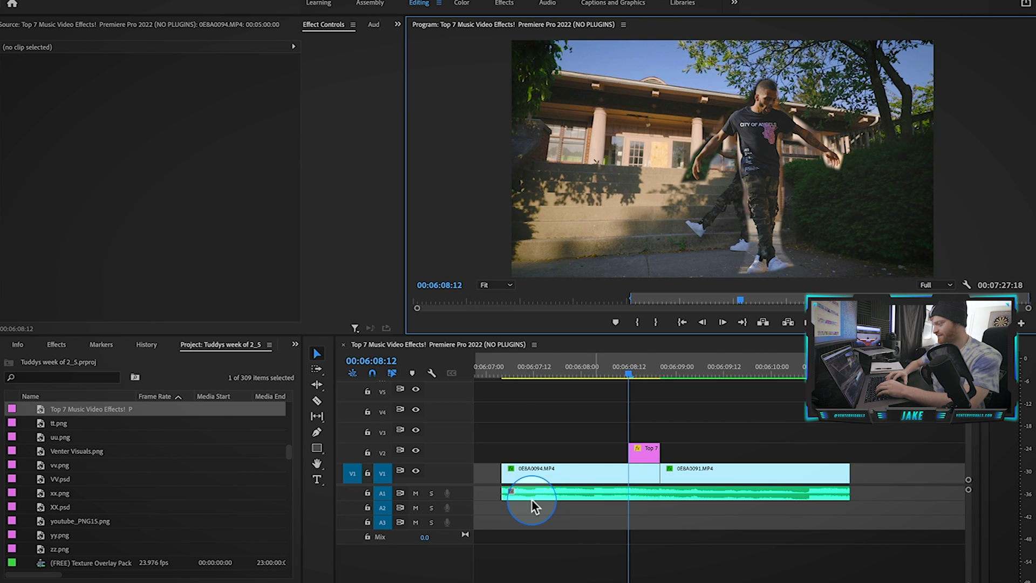
# Enable Position and Scale keyframes on the V2 still, move both to the clip's end, and apply temporal easing to them
pyautogui.click(643, 452)
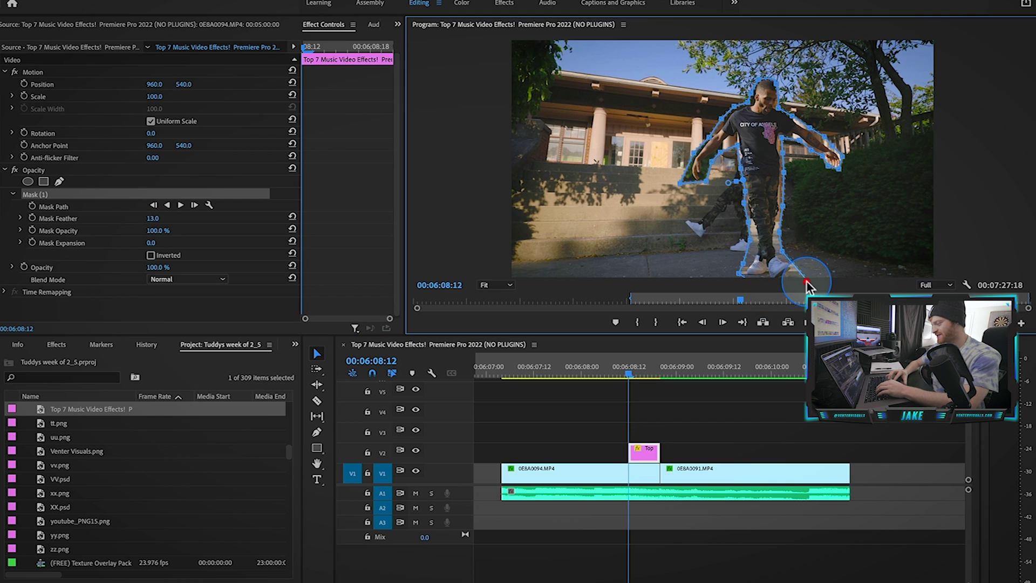
pyautogui.click(700, 419)
pyautogui.click(648, 455)
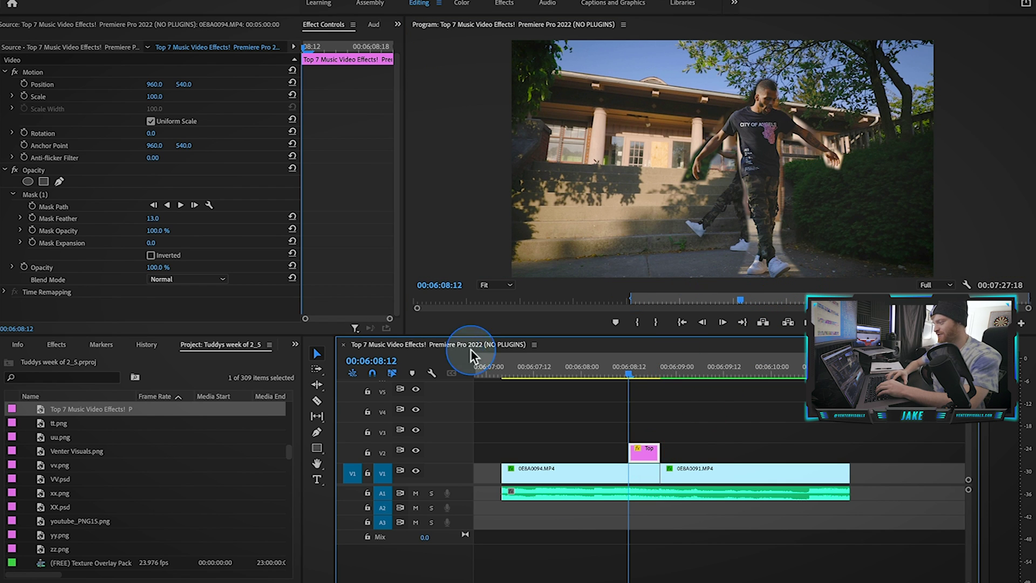
pyautogui.click(25, 84)
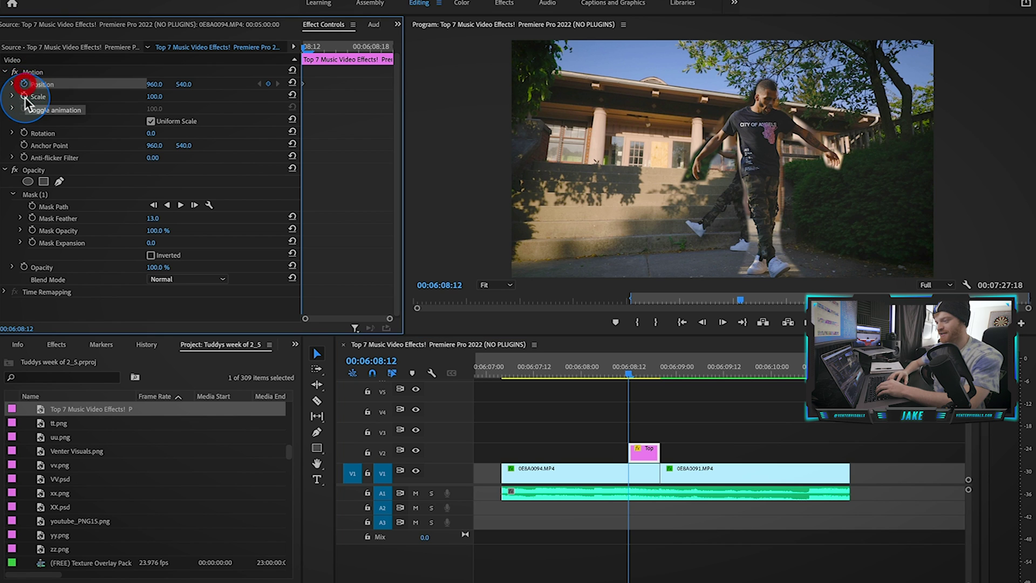
pyautogui.click(24, 96)
pyautogui.moveTo(371, 70); pyautogui.dragTo(303, 95)
pyautogui.keyDown('shift'); pyautogui.click(304, 92); pyautogui.keyUp('shift')
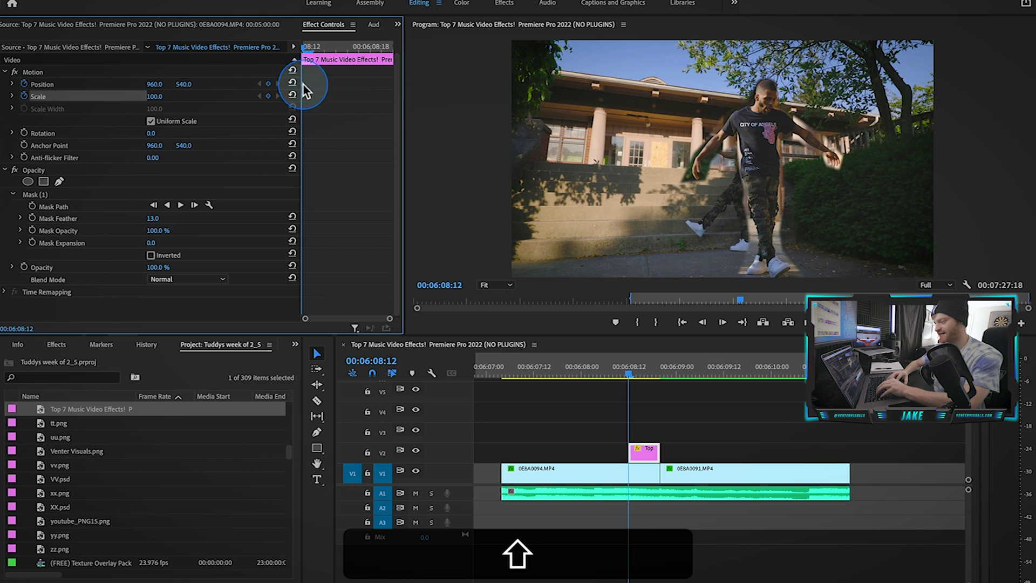
pyautogui.rightClick(361, 83)
pyautogui.moveTo(407, 193)
pyautogui.click(537, 263)
# Keyframe the still's horizontal Position at -879.0 at 00:06:08:12, and scrub through the slide-in to 00:06:08:17
pyautogui.click(334, 92)
pyautogui.moveTo(156, 85); pyautogui.dragTo(158, 85)
pyautogui.click(312, 46)
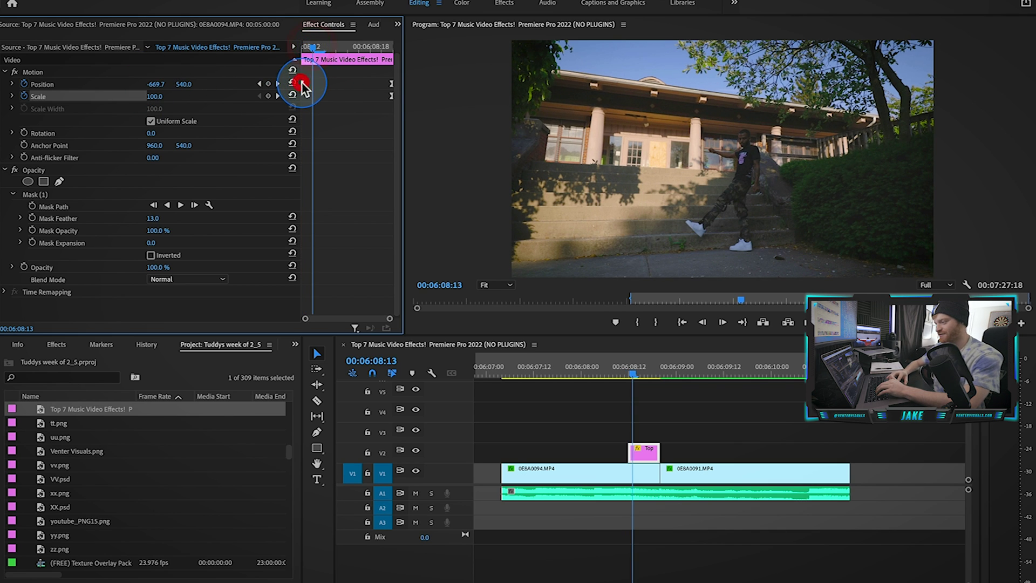
pyautogui.press('Left')
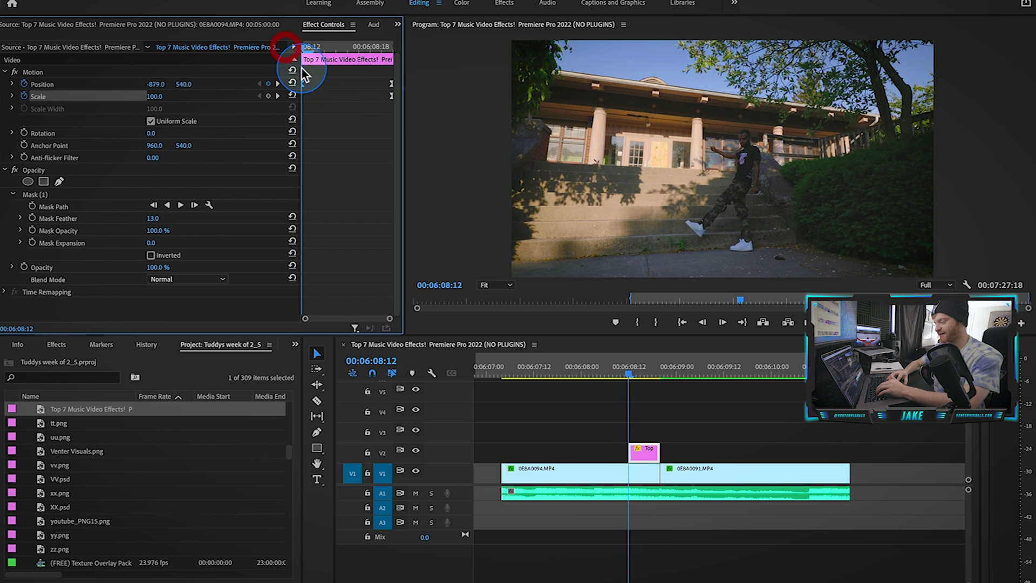
pyautogui.moveTo(630, 370); pyautogui.dragTo(651, 378)
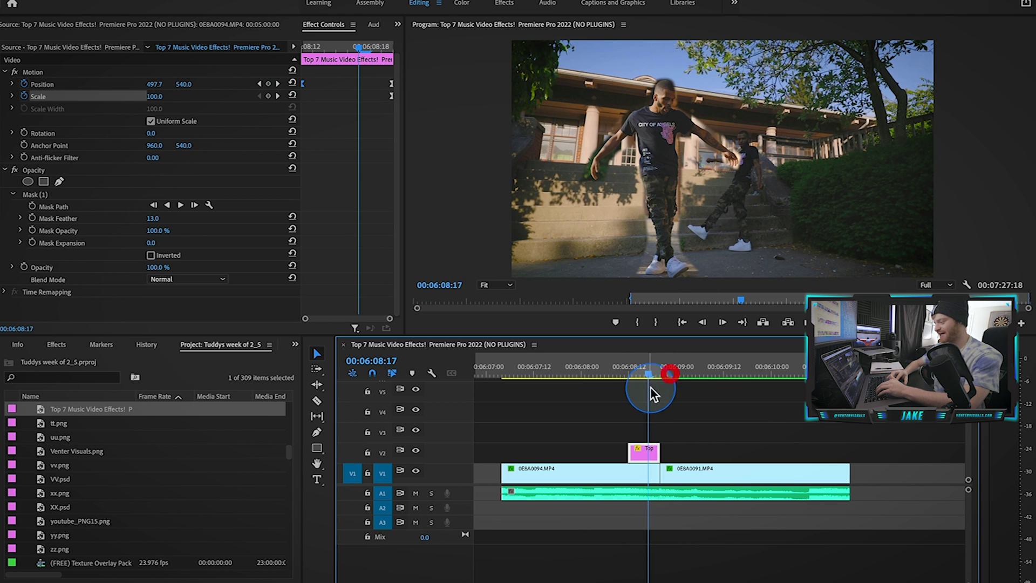
# Find Gaussian Blur among the video effects, and apply it to the masked still on V2
pyautogui.click(640, 451)
pyautogui.click(51, 348)
pyautogui.click(47, 360)
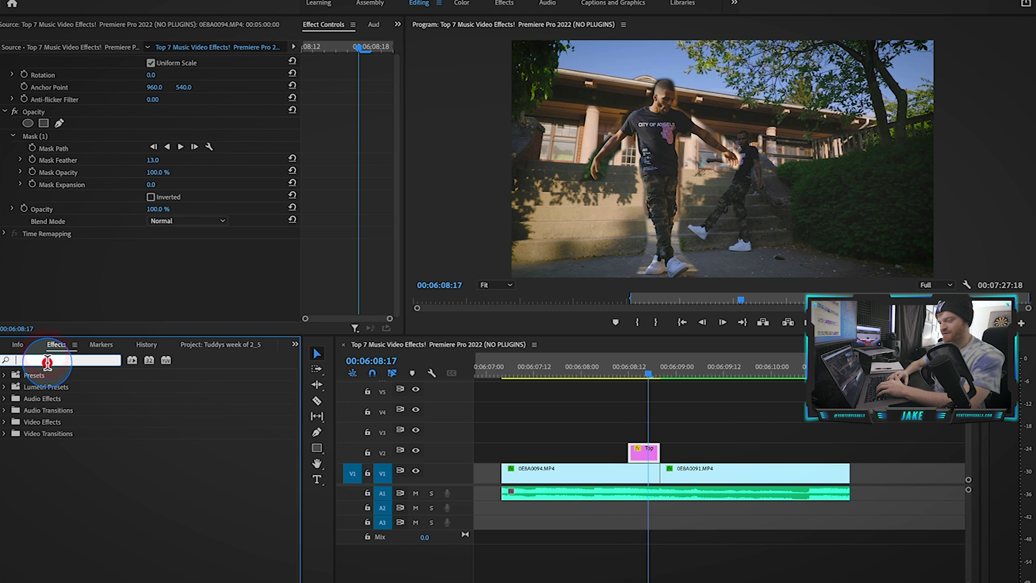
pyautogui.write('gaus')
pyautogui.moveTo(54, 480); pyautogui.dragTo(644, 451)
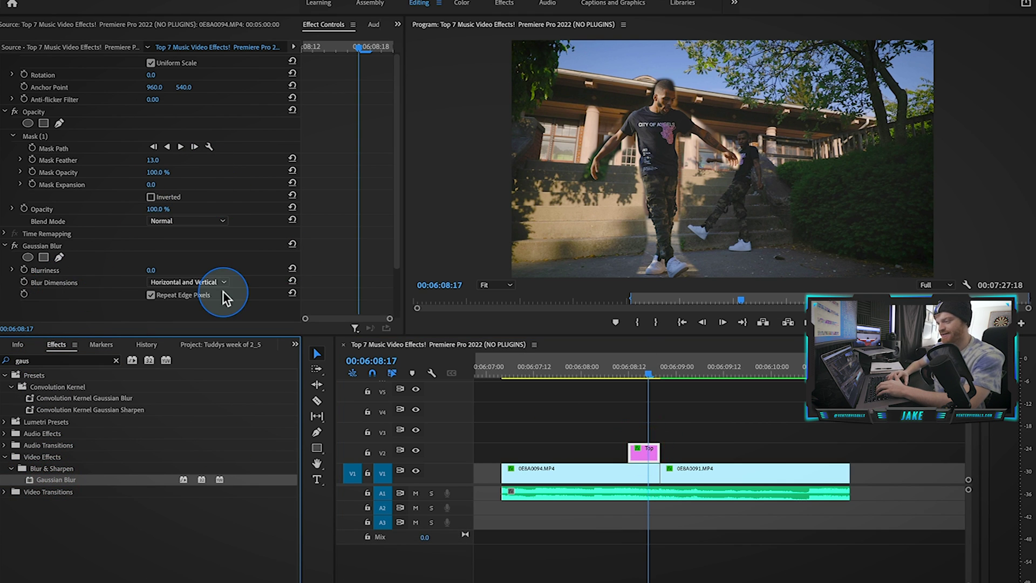
# Set the still's Gaussian Blur to Horizontal blur dimensions with a Blurriness of 66.0
pyautogui.click(174, 306)
pyautogui.click(162, 296)
pyautogui.moveTo(152, 270); pyautogui.dragTo(198, 270)
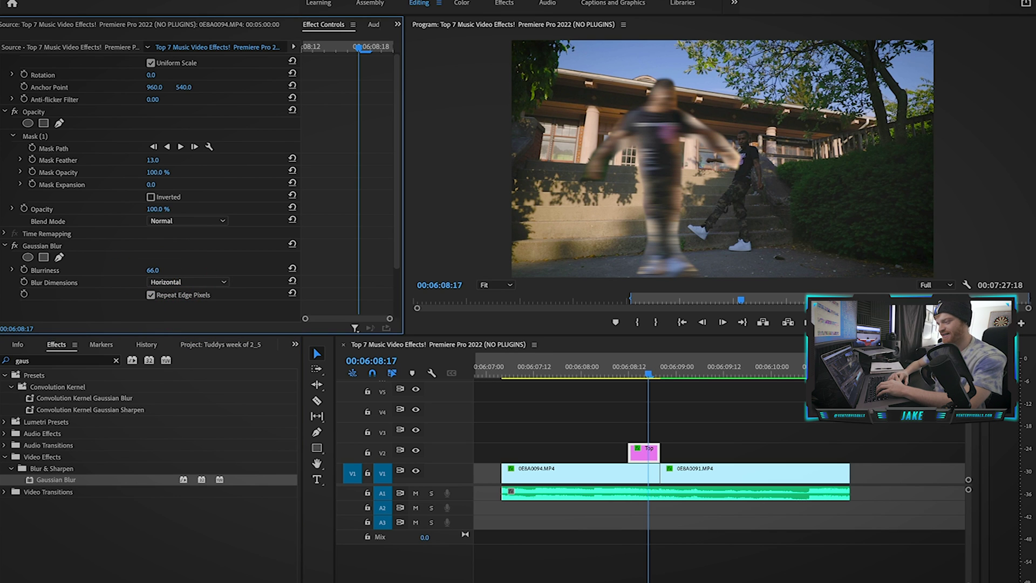
pyautogui.click(154, 270)
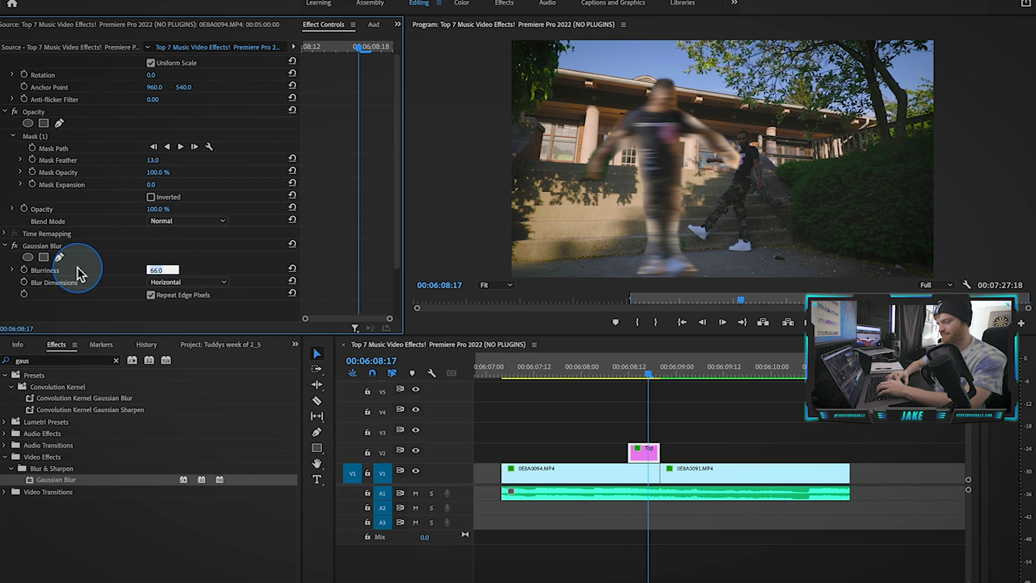
# Enable Blurriness keyframing on the still, and bring the blur down to 0.0 at 00:06:08:19
pyautogui.click(24, 269)
pyautogui.scroll(3, 369, 249)
pyautogui.scroll(-3, 356, 252)
pyautogui.click(262, 265)
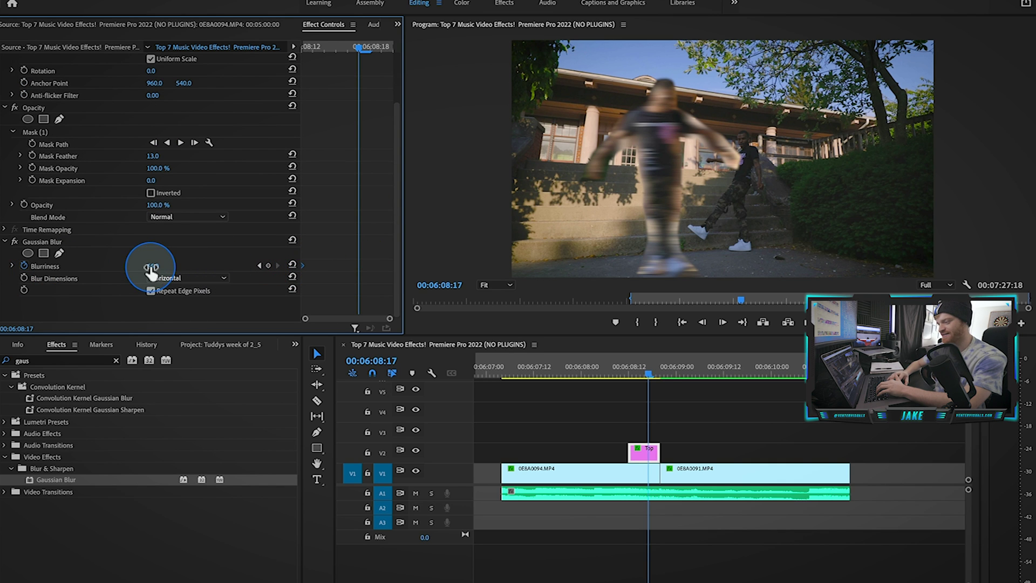
pyautogui.moveTo(151, 268); pyautogui.dragTo(291, 248)
pyautogui.moveTo(369, 49); pyautogui.dragTo(383, 51)
pyautogui.click(292, 265)
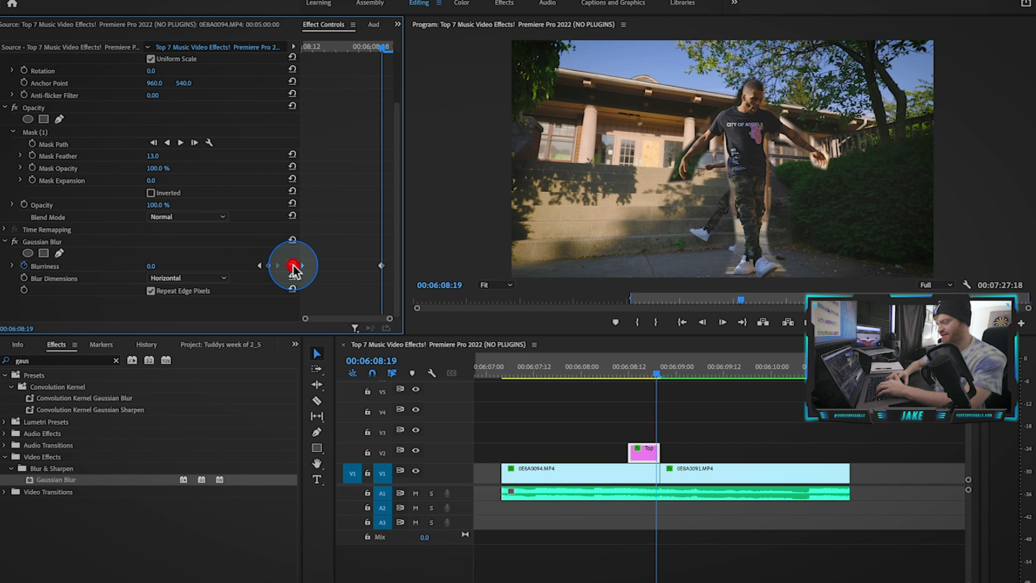
pyautogui.moveTo(392, 267); pyautogui.dragTo(396, 178)
pyautogui.moveTo(354, 37); pyautogui.dragTo(358, 63)
# Nest the masked still on V2 into its own sequence with the default name
pyautogui.scroll(2, 845, 431)
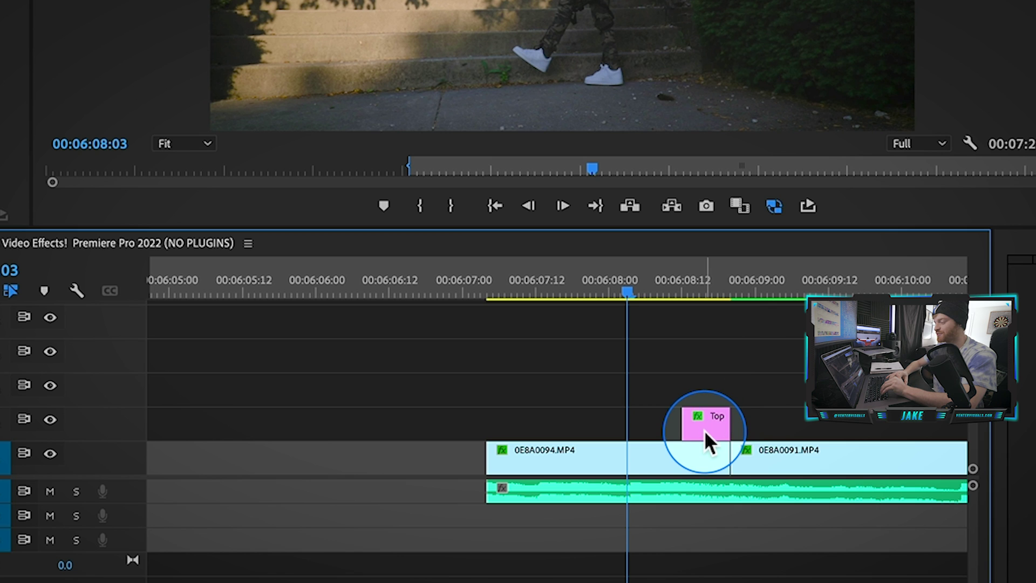
pyautogui.rightClick(705, 429)
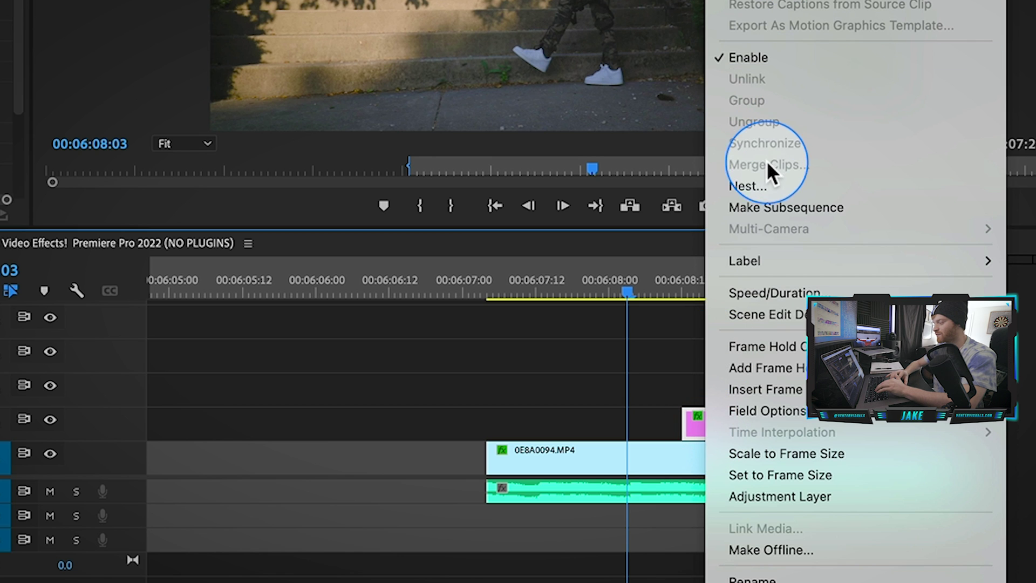
pyautogui.click(767, 184)
pyautogui.click(265, 199)
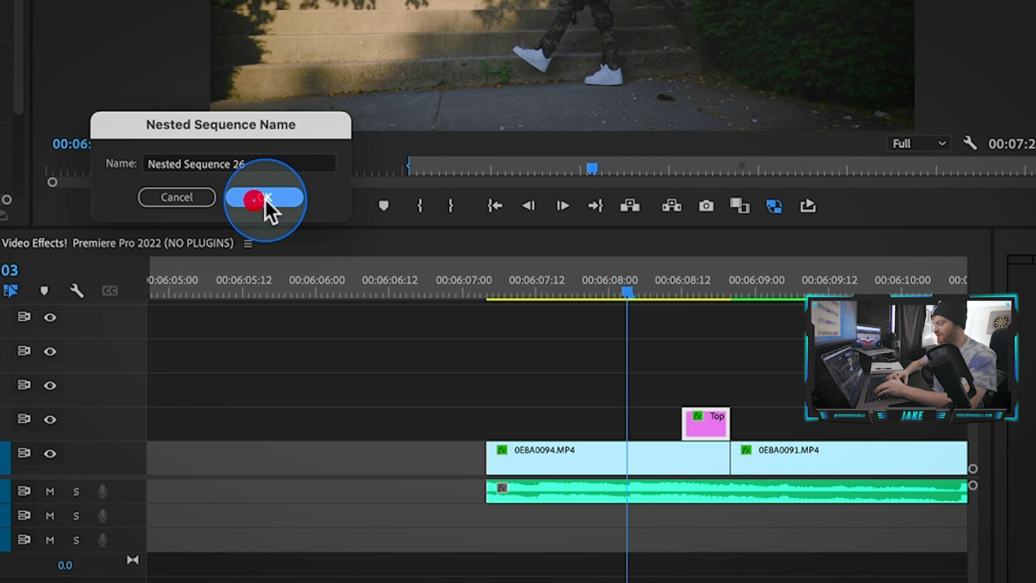
# Find the Echo video effect, and apply it to the nested clip on V2 with the playhead at 00:06:08:17
pyautogui.click(712, 291)
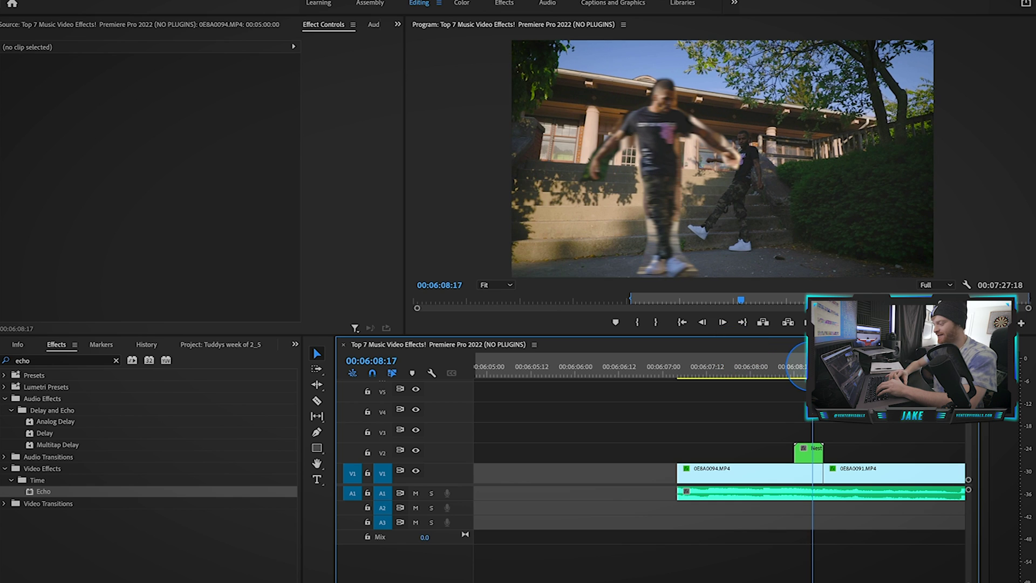
pyautogui.click(63, 360)
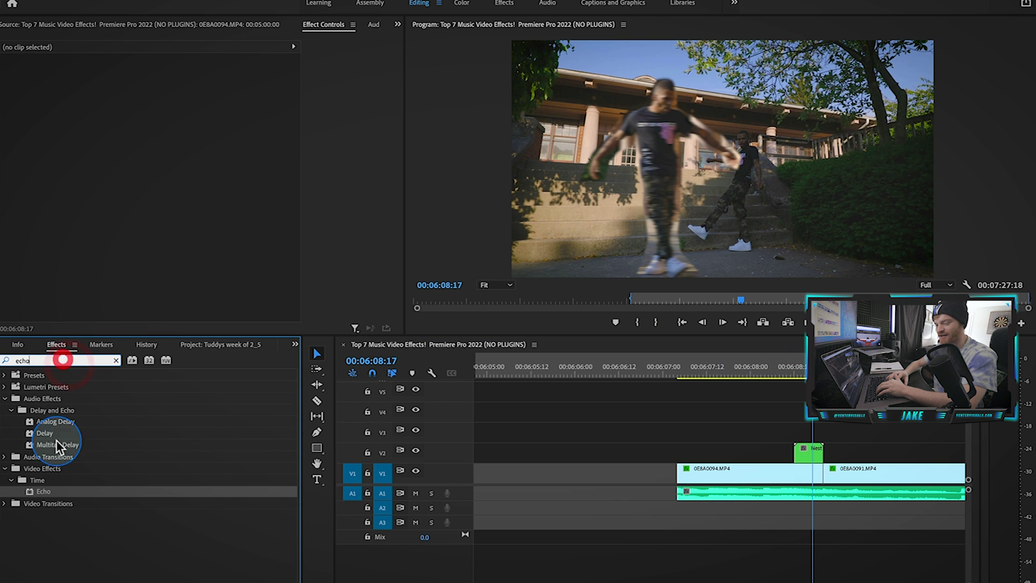
pyautogui.click(46, 491)
pyautogui.moveTo(35, 489); pyautogui.dragTo(803, 455)
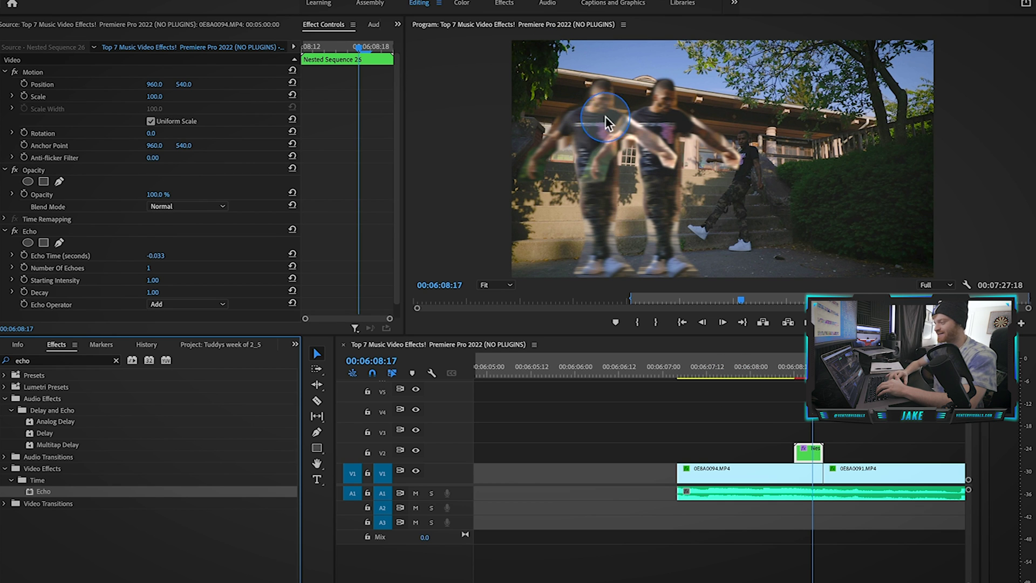
# Configure Echo with 4 echoes, a Decay of 7.00 and the Composite In Front operator
pyautogui.click(152, 268)
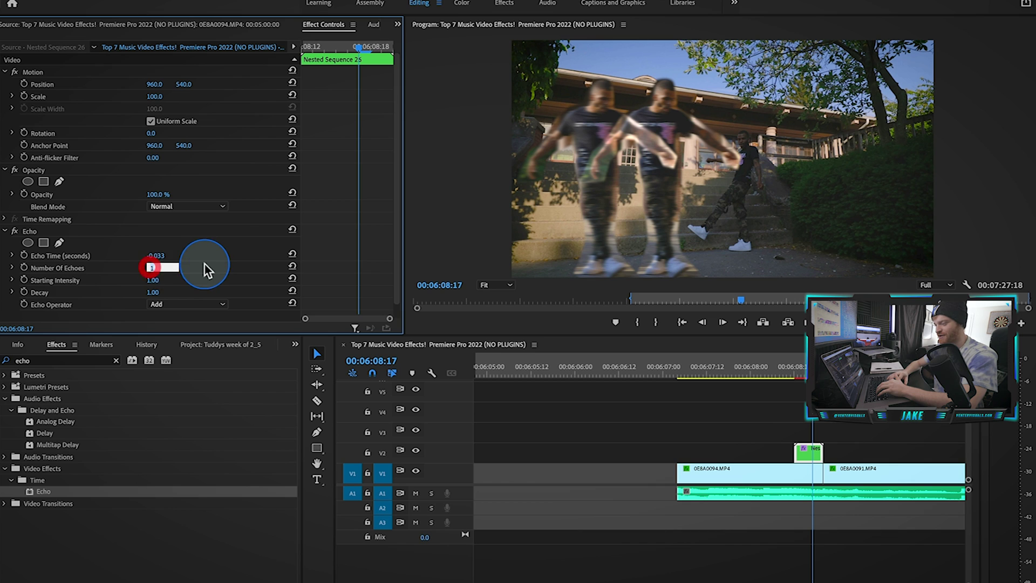
pyautogui.write('3')
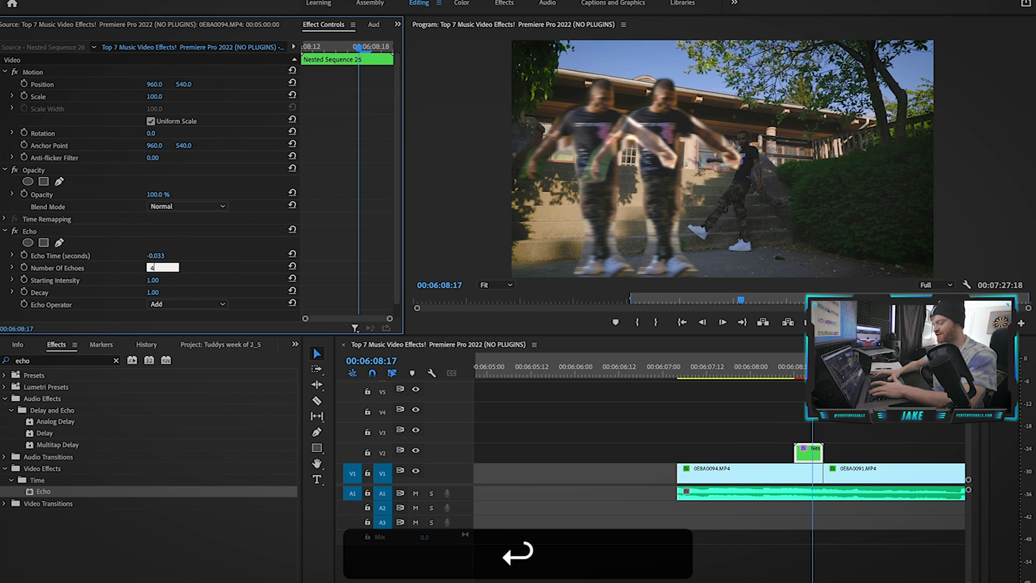
pyautogui.press('Return')
pyautogui.click(155, 292)
pyautogui.write('7')
pyautogui.press('Return')
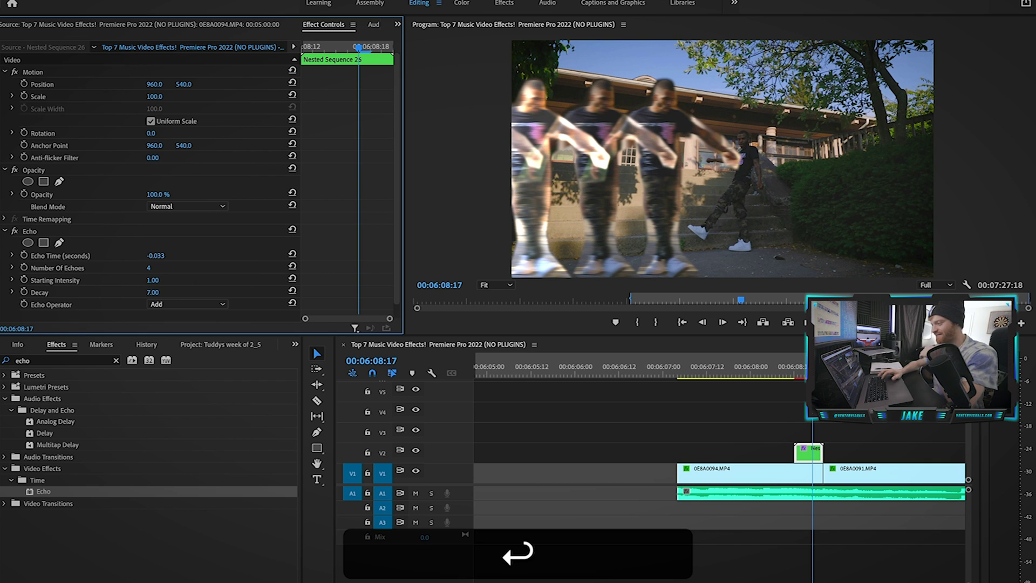
pyautogui.click(202, 304)
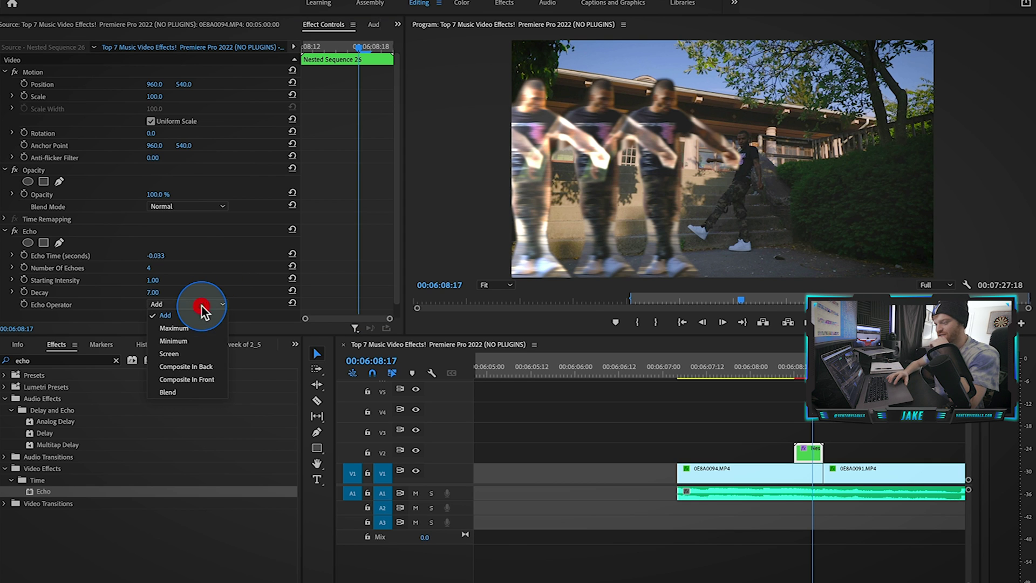
pyautogui.click(202, 379)
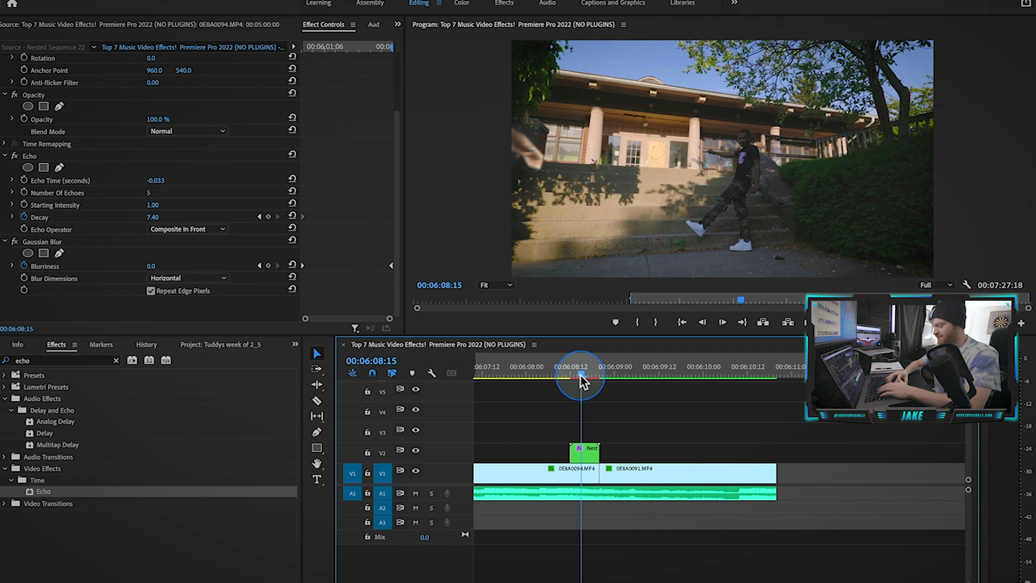
# Preview the echo slide-in across the cut from 0E8A0094.MP4 to 0E8A0091.MP4, and check the clips involved
pyautogui.moveTo(581, 375); pyautogui.dragTo(600, 377)
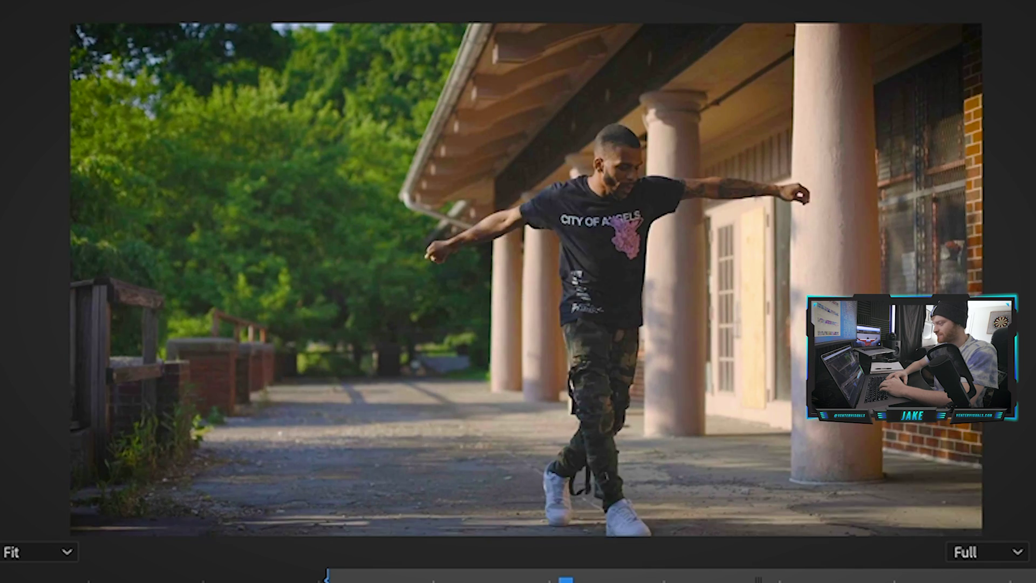
pyautogui.press('space')
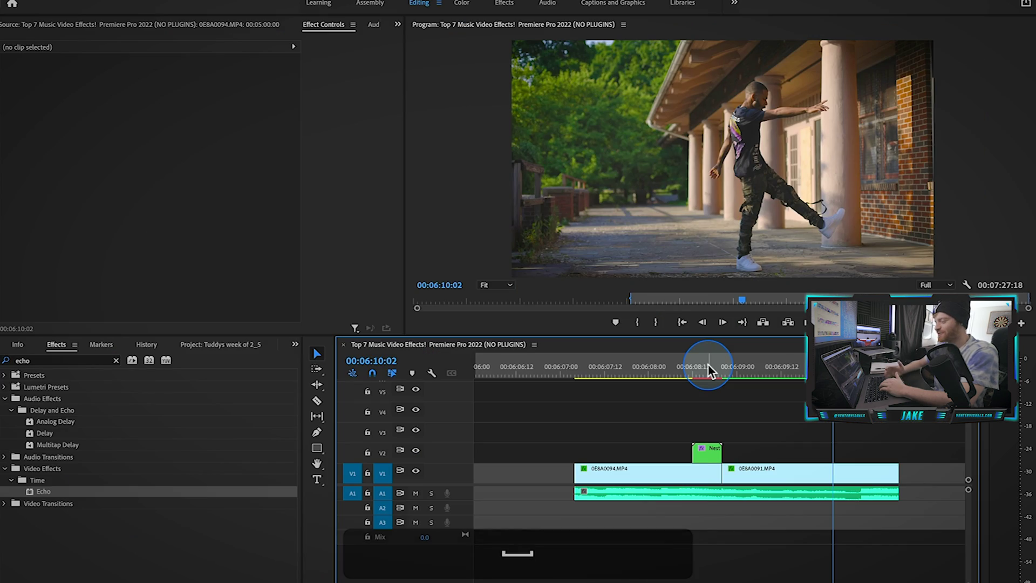
pyautogui.click(708, 363)
pyautogui.scroll(-3, 712, 444)
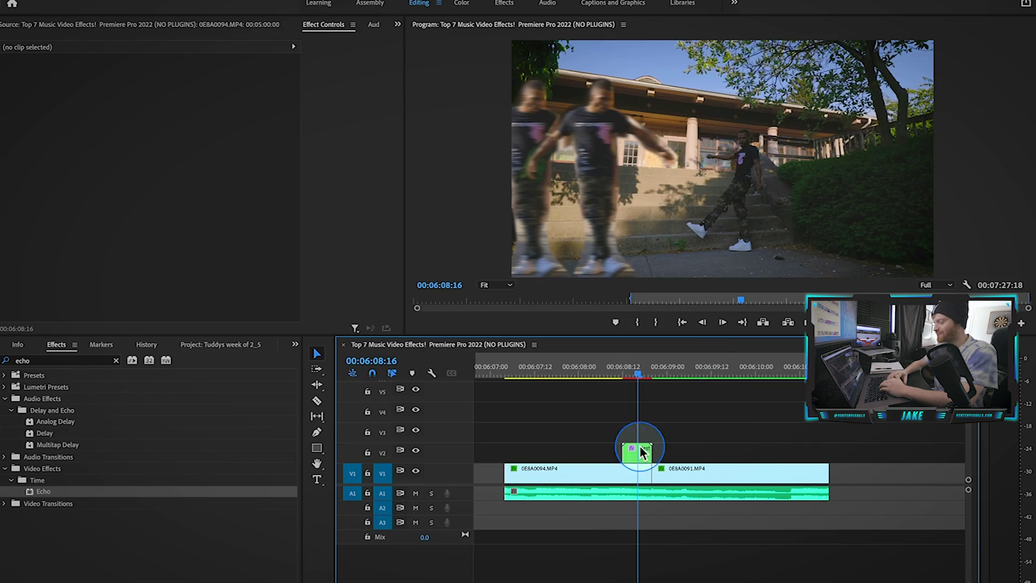
pyautogui.click(639, 451)
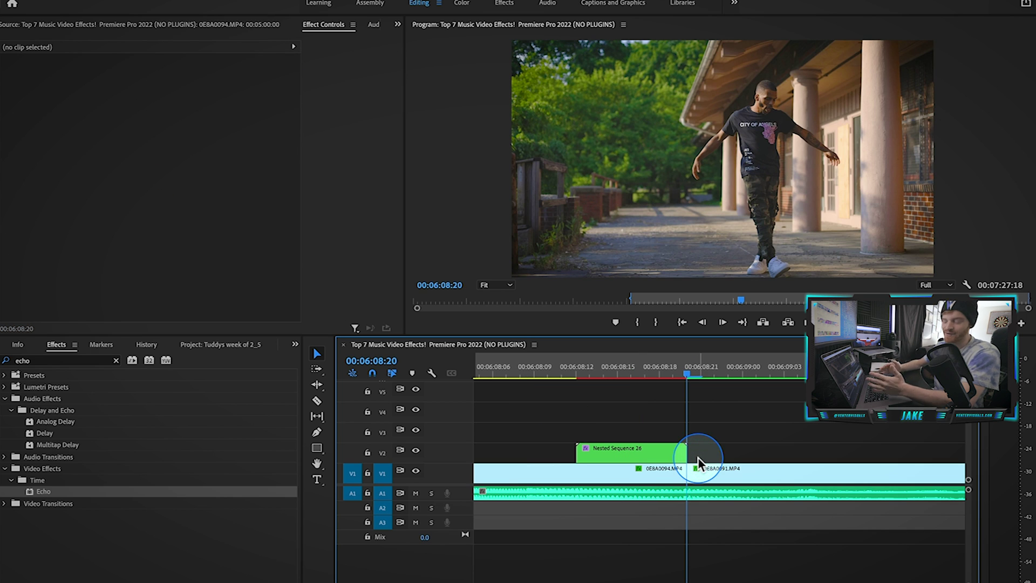
pyautogui.click(701, 473)
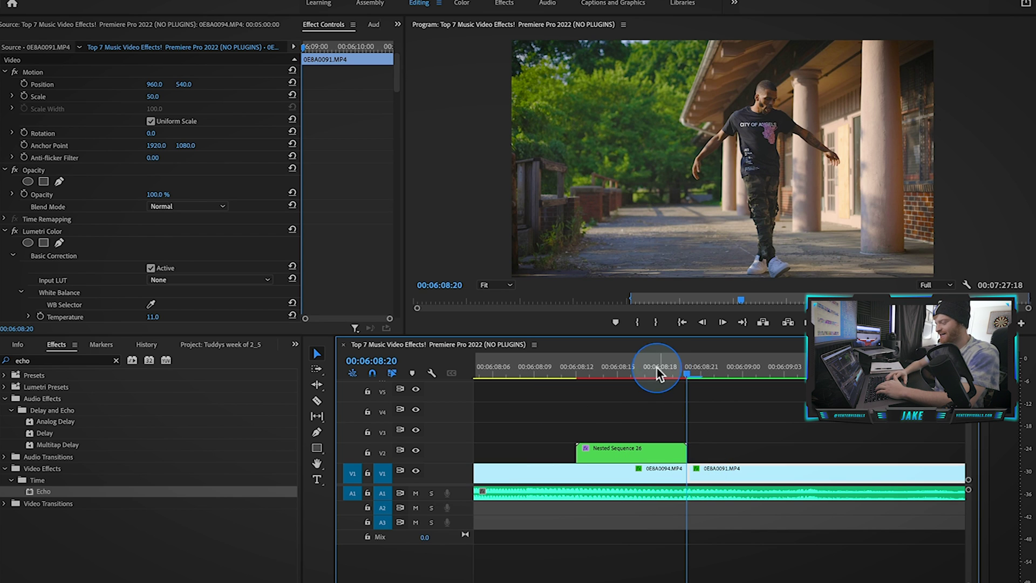
pyautogui.click(617, 365)
pyautogui.click(636, 452)
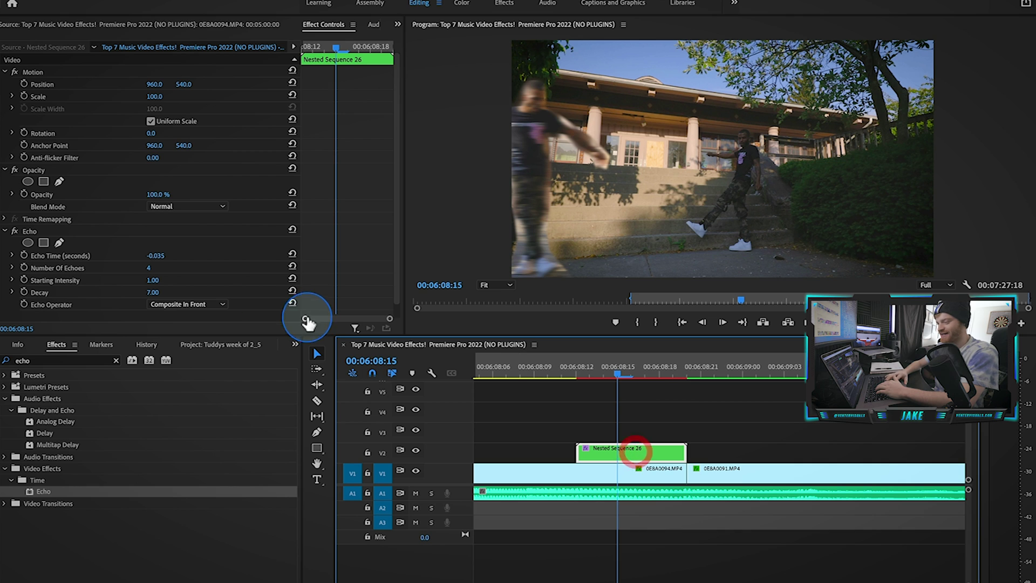
# Review the nested clip's Opacity and Echo settings, and scrub the slide-in to 00:06:08:17
pyautogui.click(41, 169)
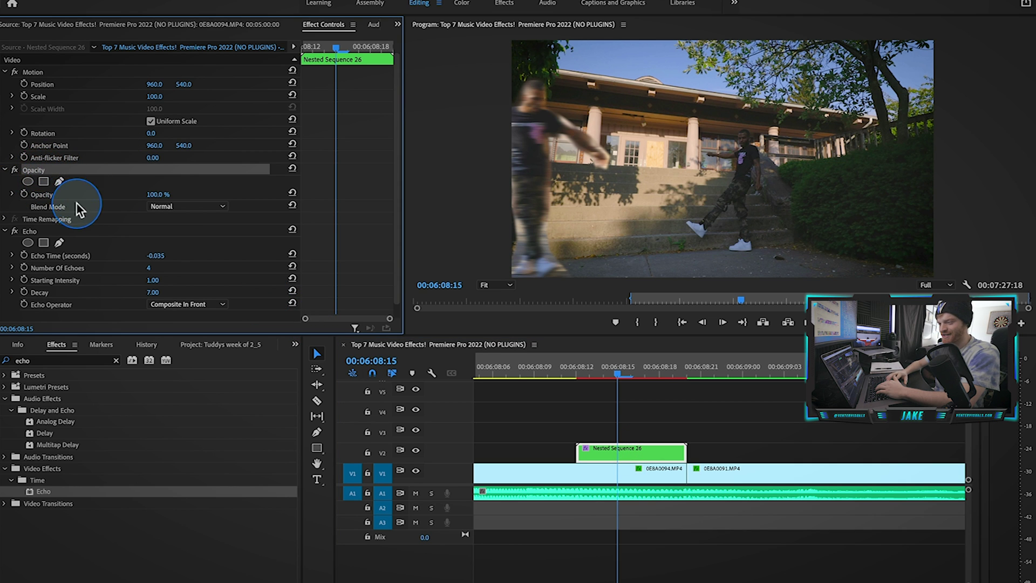
pyautogui.click(565, 294)
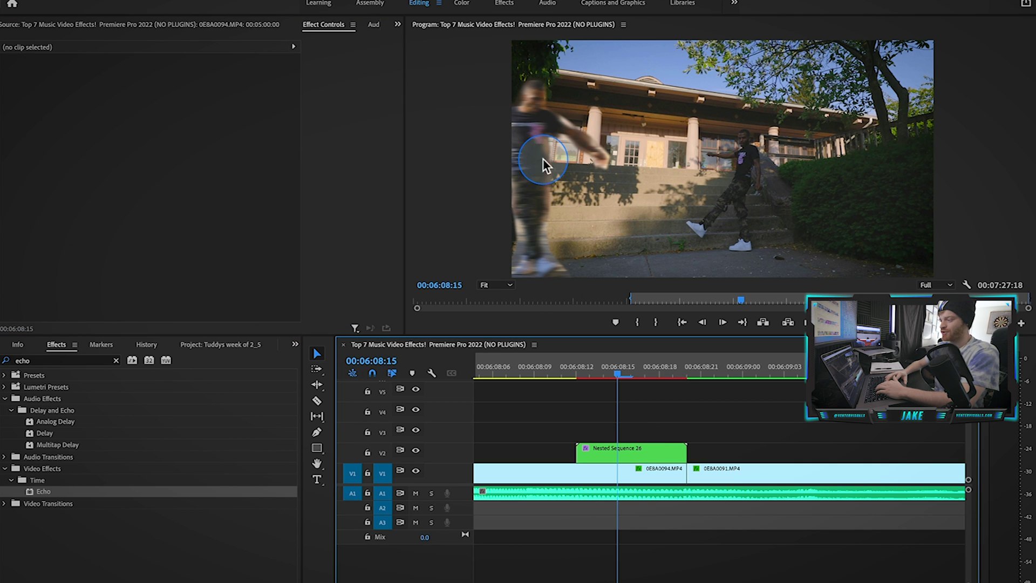
pyautogui.click(642, 459)
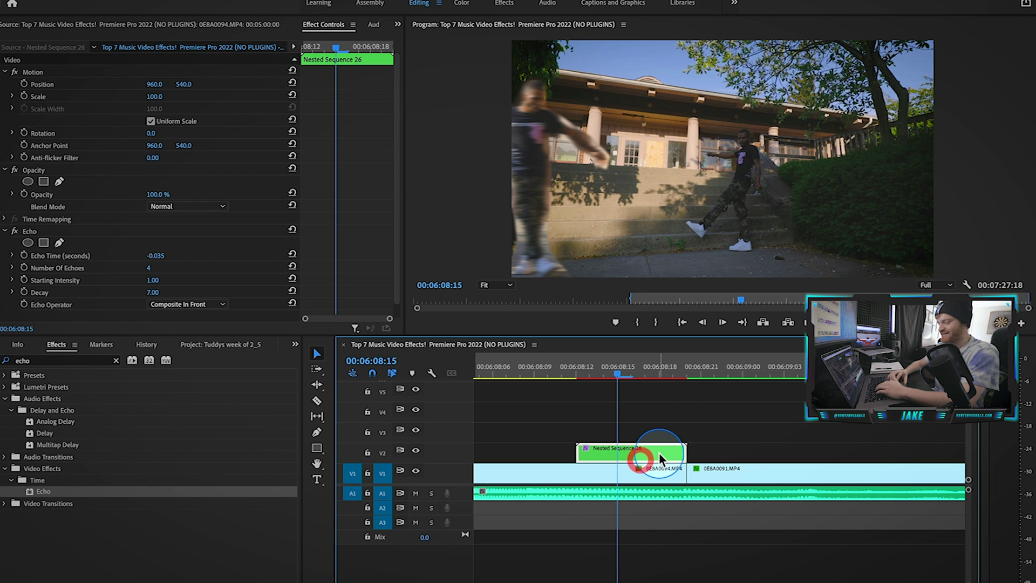
pyautogui.click(35, 230)
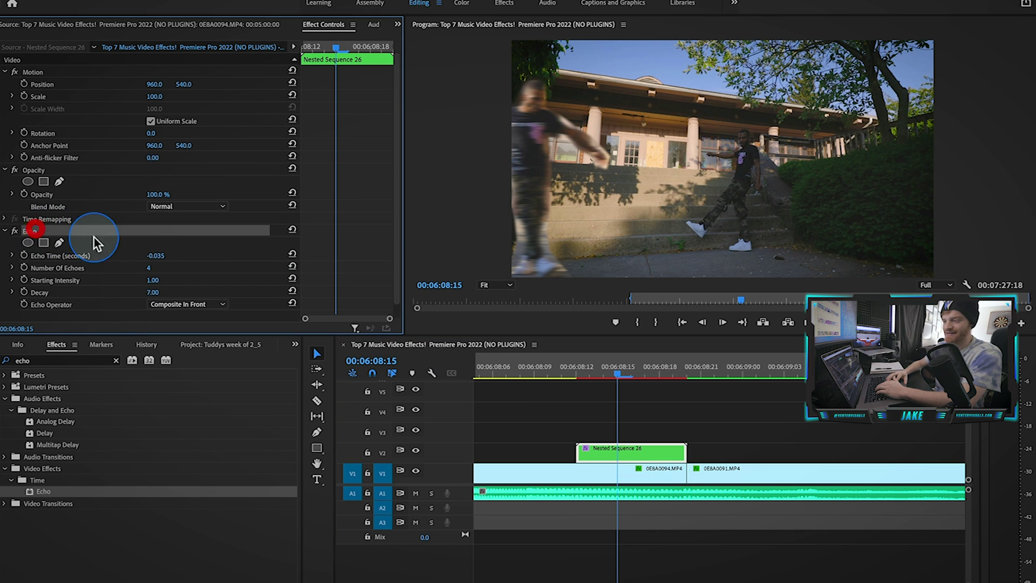
pyautogui.scroll(-1, 107, 254)
pyautogui.click(635, 360)
pyautogui.moveTo(635, 358); pyautogui.dragTo(653, 358)
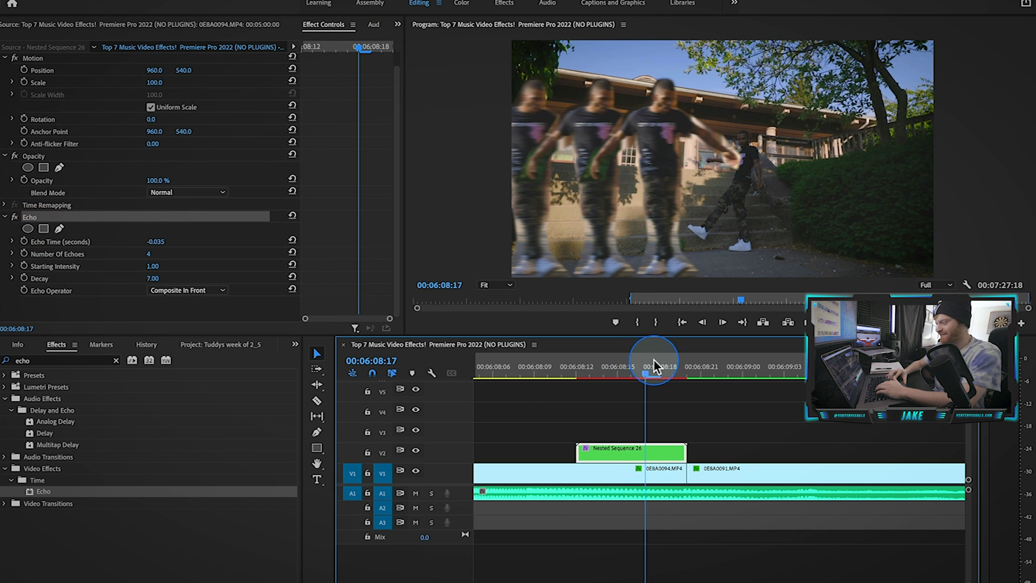
pyautogui.click(654, 432)
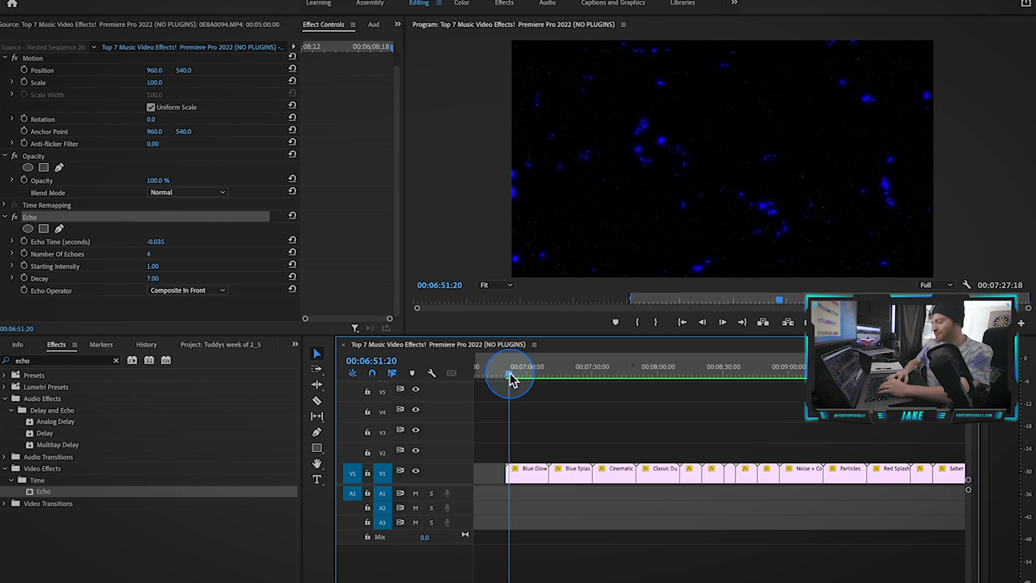
# Scrub through the row of overlay clips on V1, from the blue textures through to Sparks and Starry Night
pyautogui.moveTo(510, 378); pyautogui.dragTo(828, 373)
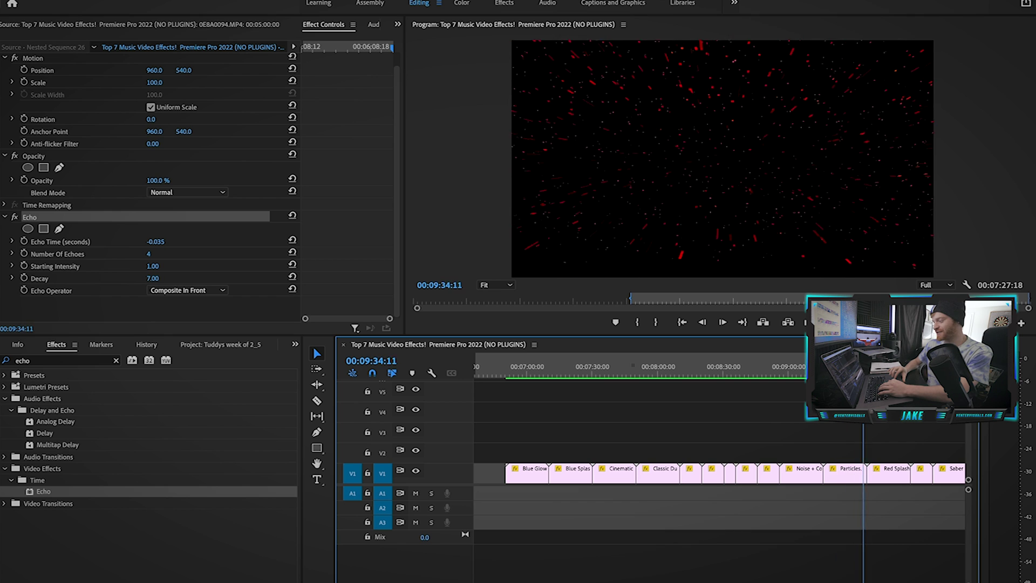
pyautogui.scroll(-3, 721, 458)
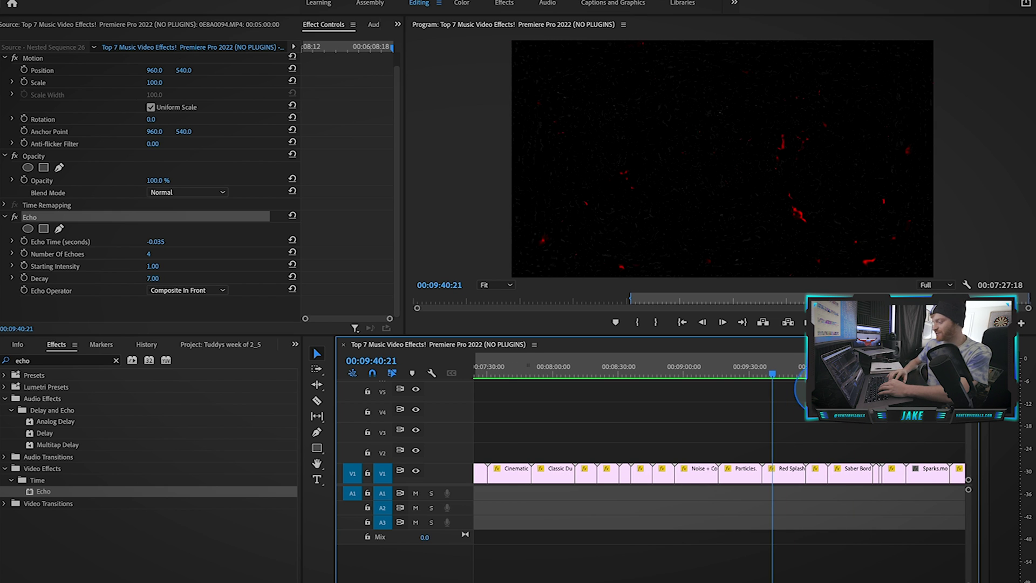
pyautogui.moveTo(824, 374); pyautogui.dragTo(912, 374)
pyautogui.scroll(-3, 903, 425)
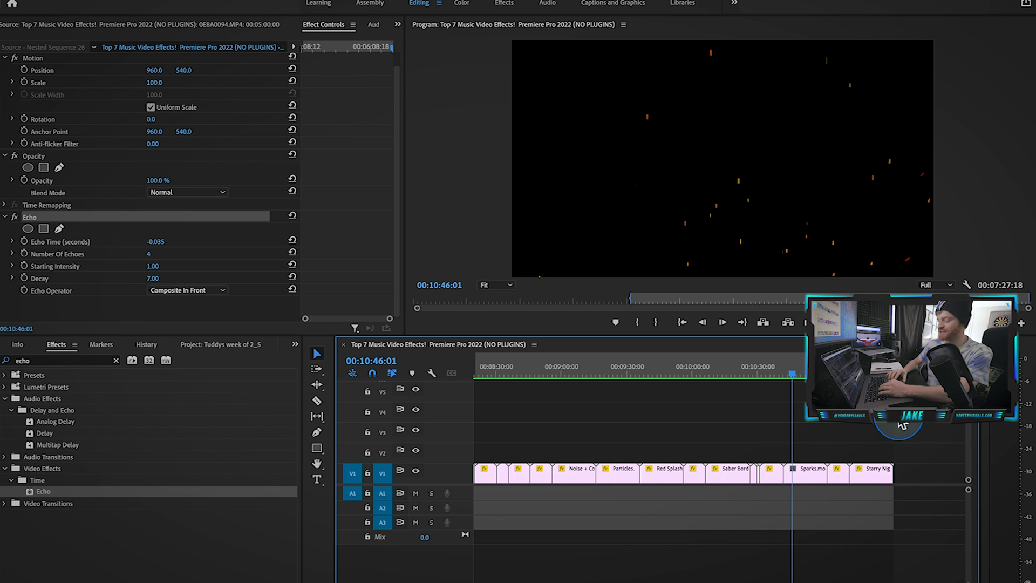
pyautogui.moveTo(819, 373); pyautogui.dragTo(858, 373)
pyautogui.press('-')
# Return to the start of the overlay clips, and examine the Blue Glow + Classic overlay
pyautogui.click(641, 371)
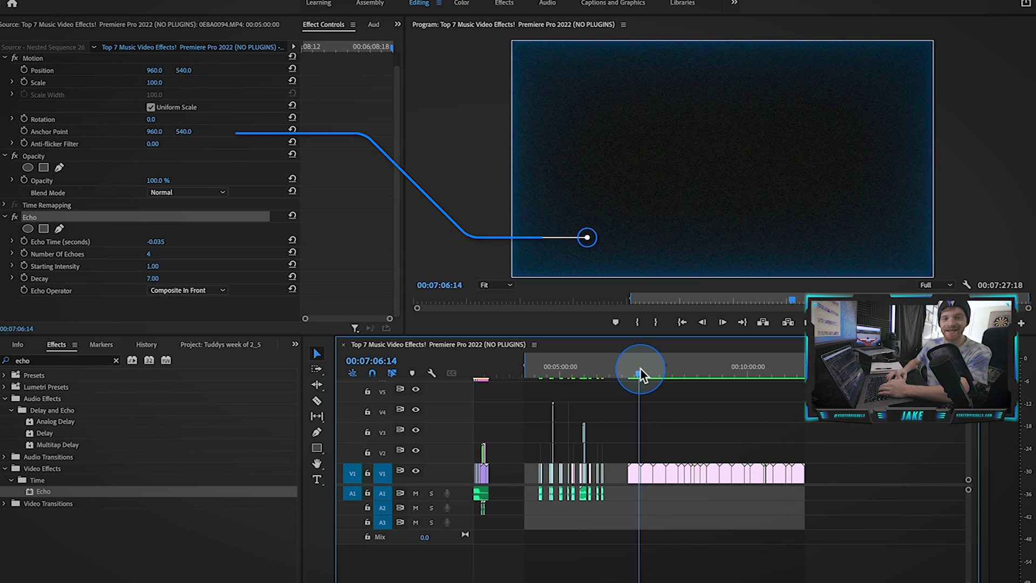
pyautogui.moveTo(645, 368); pyautogui.dragTo(638, 368)
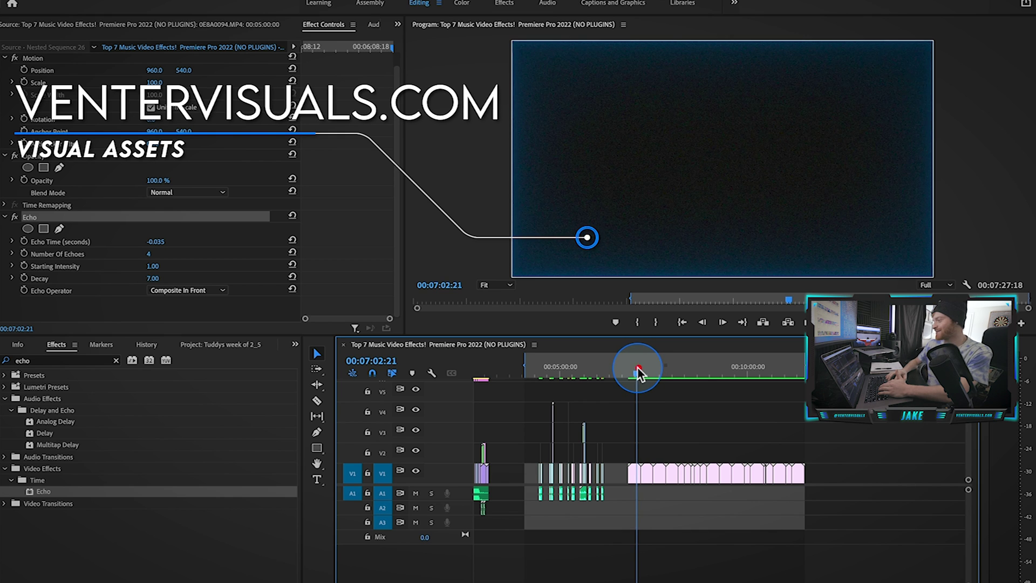
pyautogui.press('=')
pyautogui.moveTo(673, 374); pyautogui.dragTo(653, 375)
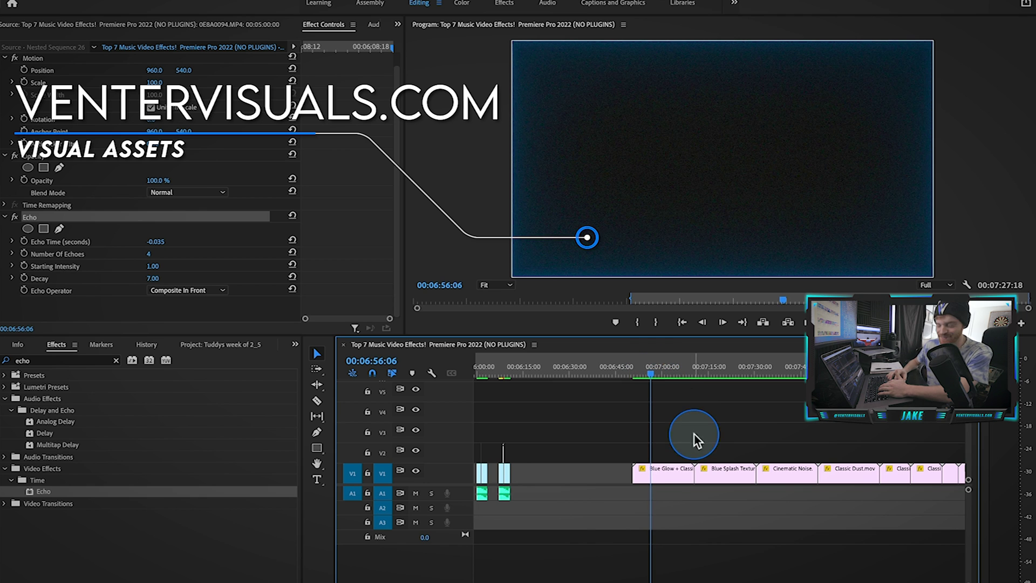
# Move the Blue Splash Texture overlay from V1 to V4, above the edited clips around 00:05:39:16
pyautogui.press('-')
pyautogui.click(733, 370)
pyautogui.moveTo(733, 373); pyautogui.dragTo(753, 385)
pyautogui.press('=')
pyautogui.click(793, 373)
pyautogui.click(798, 474)
pyautogui.moveTo(799, 473); pyautogui.dragTo(517, 410)
pyautogui.press('Down')
pyautogui.press('=')
# Set the blend mode of the Blue Splash Texture overlay on V4 to Screen
pyautogui.click(579, 411)
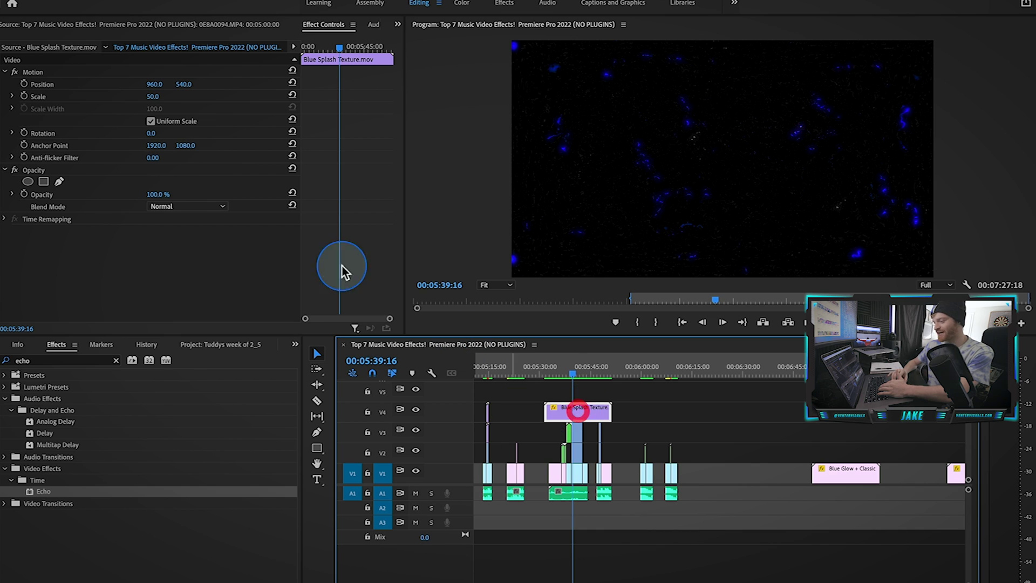
pyautogui.click(197, 208)
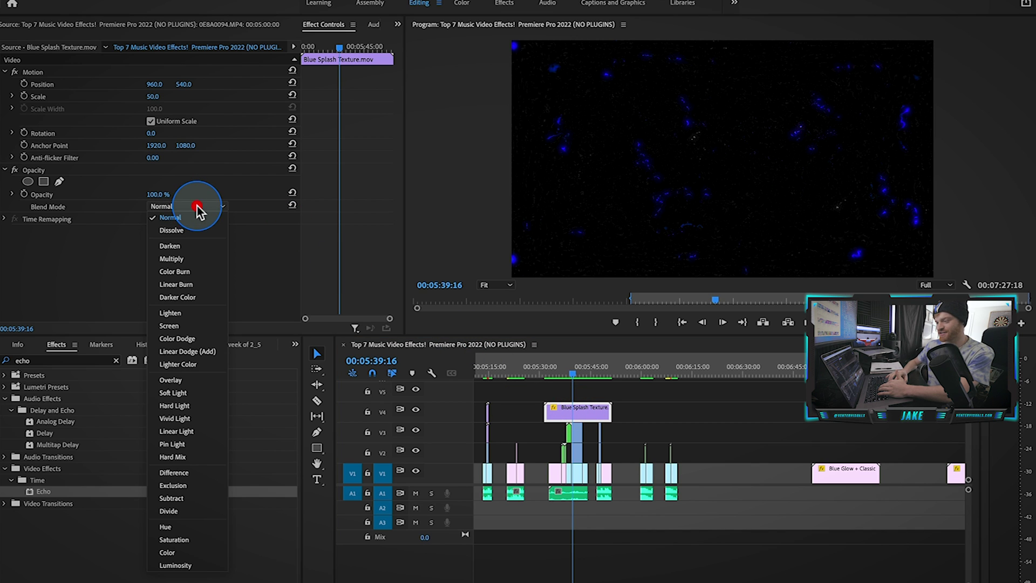
pyautogui.click(184, 324)
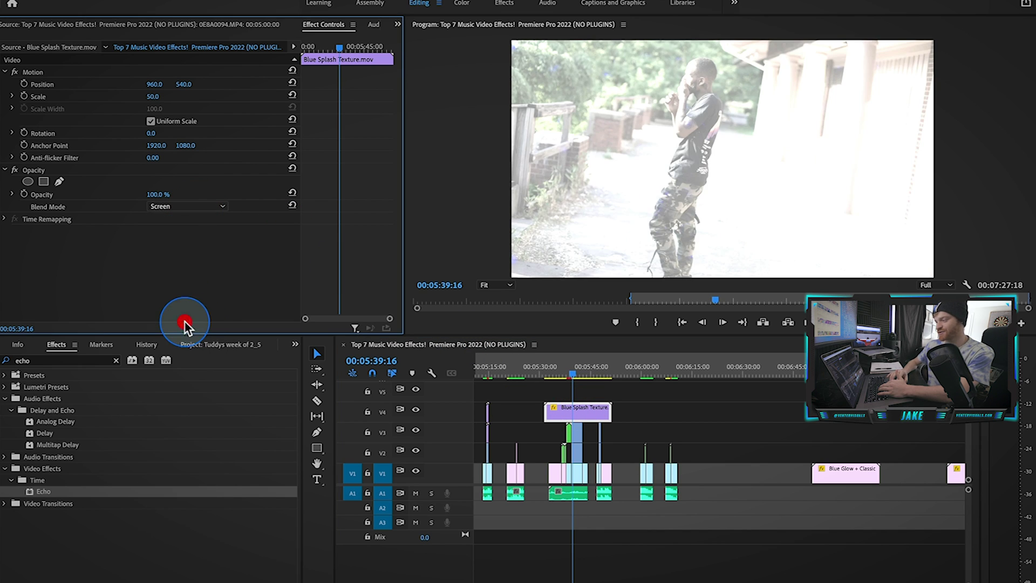
# Cut the Blue Splash Texture overlay at the start of the 0E8A0110.MP4 clip and at the start of the 0E8A0092.MP4 clip
pyautogui.press('=')
pyautogui.click(629, 374)
pyautogui.moveTo(630, 374); pyautogui.dragTo(794, 378)
pyautogui.press('=')
pyautogui.click(666, 415)
pyautogui.click(664, 430)
pyautogui.press('c')
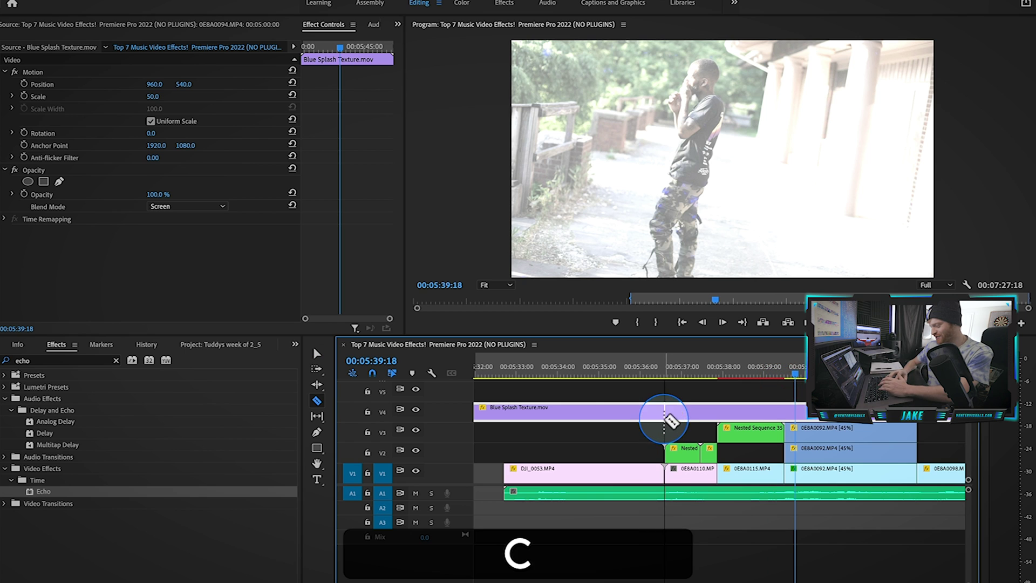
pyautogui.click(664, 416)
pyautogui.click(786, 414)
# Delete the two outer pieces of the Blue Splash Texture overlay, keeping only the section above 0E8A0110.MP4 and 0E8A0115.MP4
pyautogui.press('v')
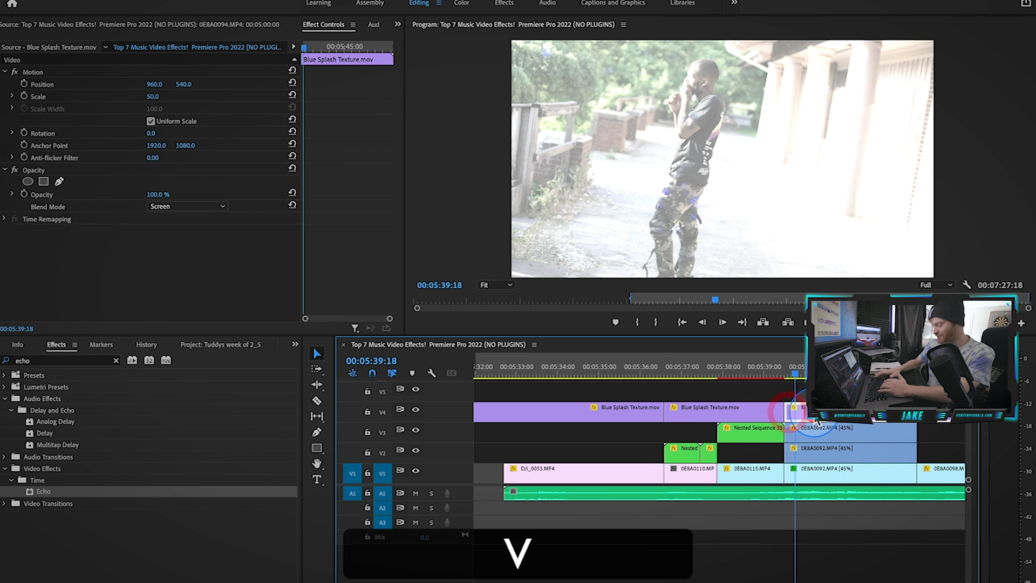
pyautogui.press('BackSpace')
pyautogui.click(642, 413)
pyautogui.press('BackSpace')
# Mark the In to Out range around the clip group from DJI_0053.MP4 to 0E8A0098.MP4, and render In to Out
pyautogui.click(718, 373)
pyautogui.moveTo(718, 373); pyautogui.dragTo(509, 368)
pyautogui.press('-')
pyautogui.keyDown('shift'); pyautogui.click(872, 372); pyautogui.keyUp('shift')
pyautogui.moveTo(872, 372); pyautogui.dragTo(723, 368)
pyautogui.click(761, 376)
pyautogui.click(190, 2)
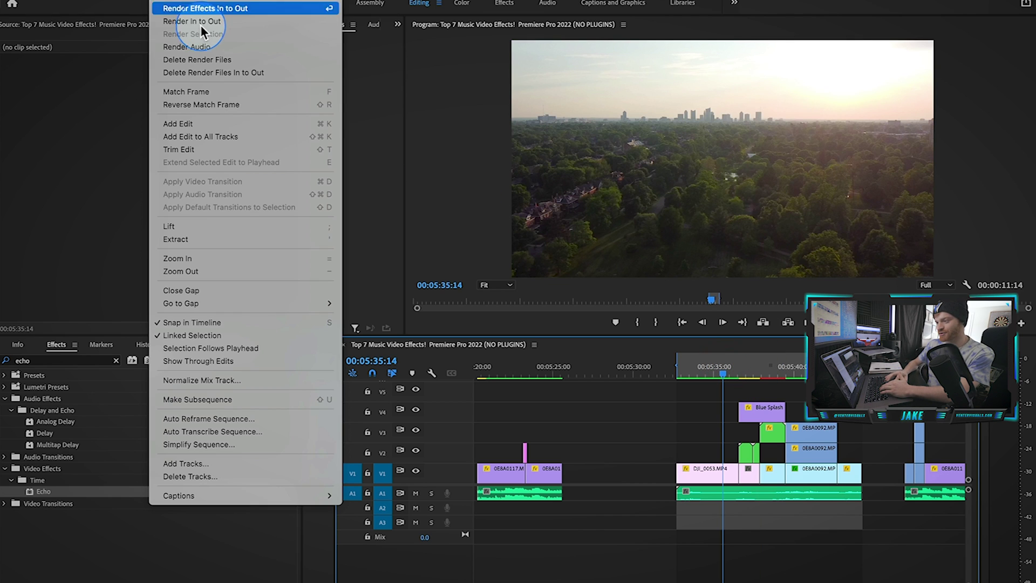
pyautogui.click(202, 24)
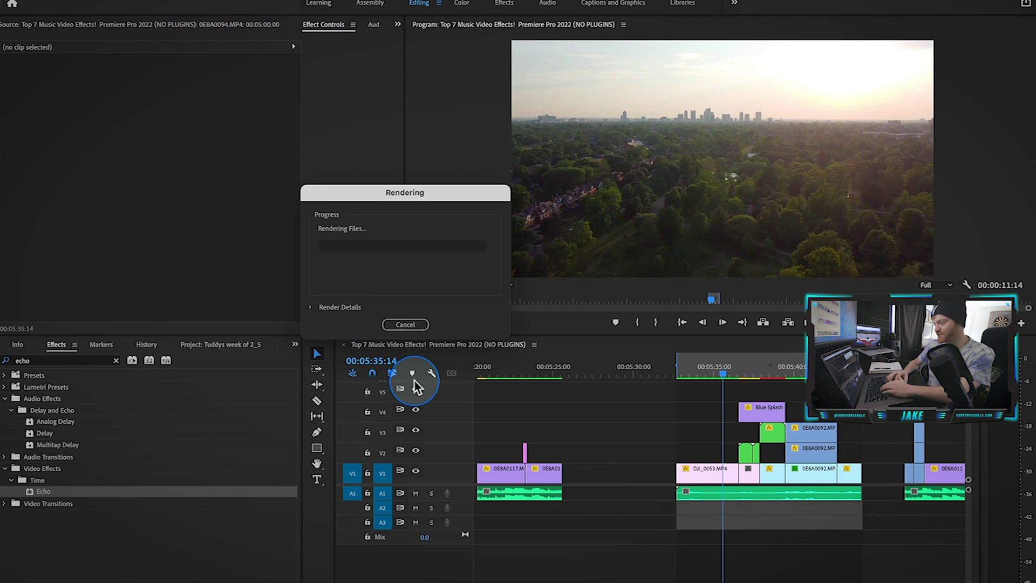
# Trim the end of the Blue Splash Texture overlay back to the end of 0E8A0110.MP4, and play the section to 00:05:38:16
pyautogui.press('=')
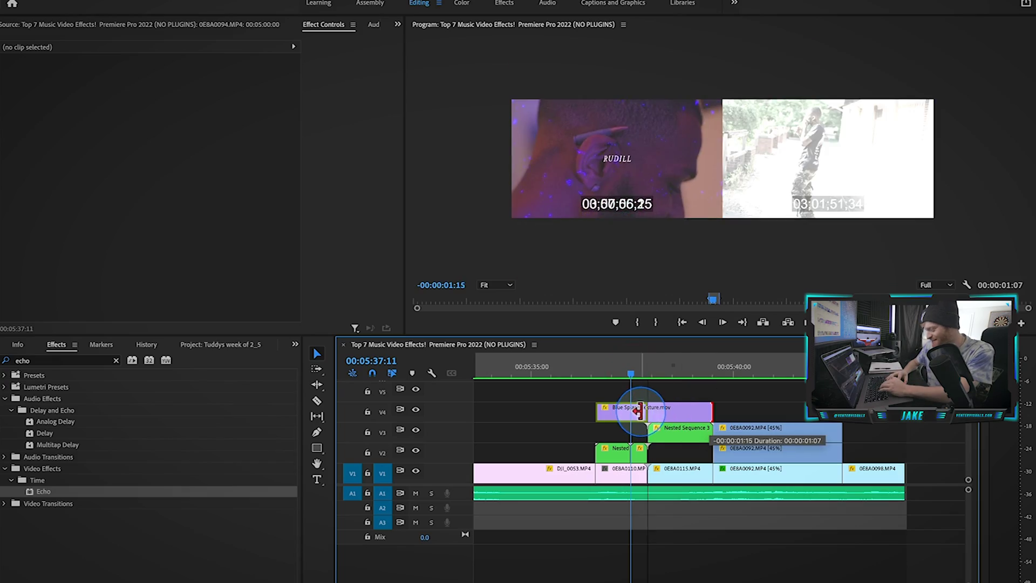
pyautogui.click(623, 367)
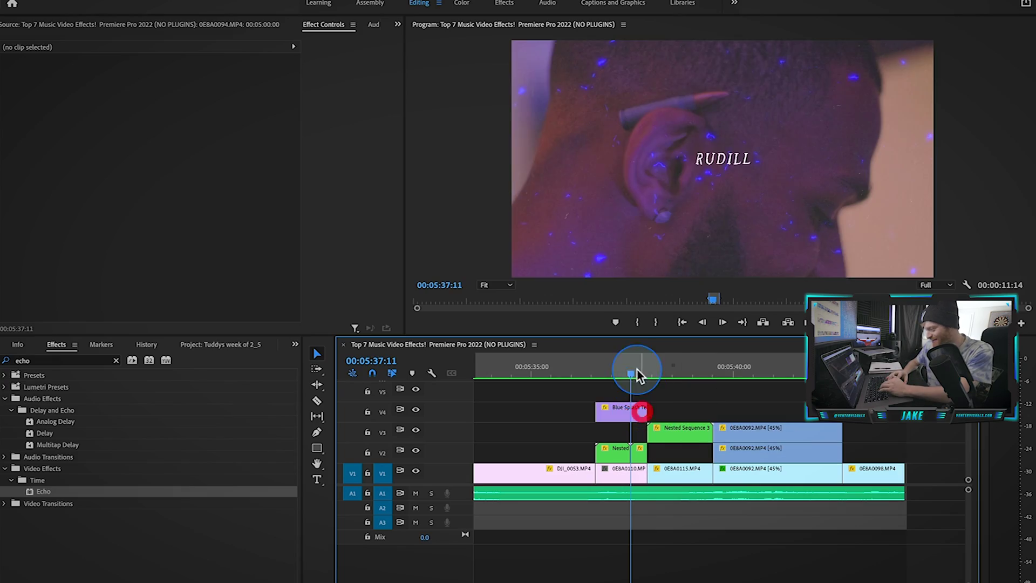
pyautogui.moveTo(621, 364); pyautogui.dragTo(525, 374)
pyautogui.press('space')
pyautogui.moveTo(679, 371); pyautogui.dragTo(676, 390)
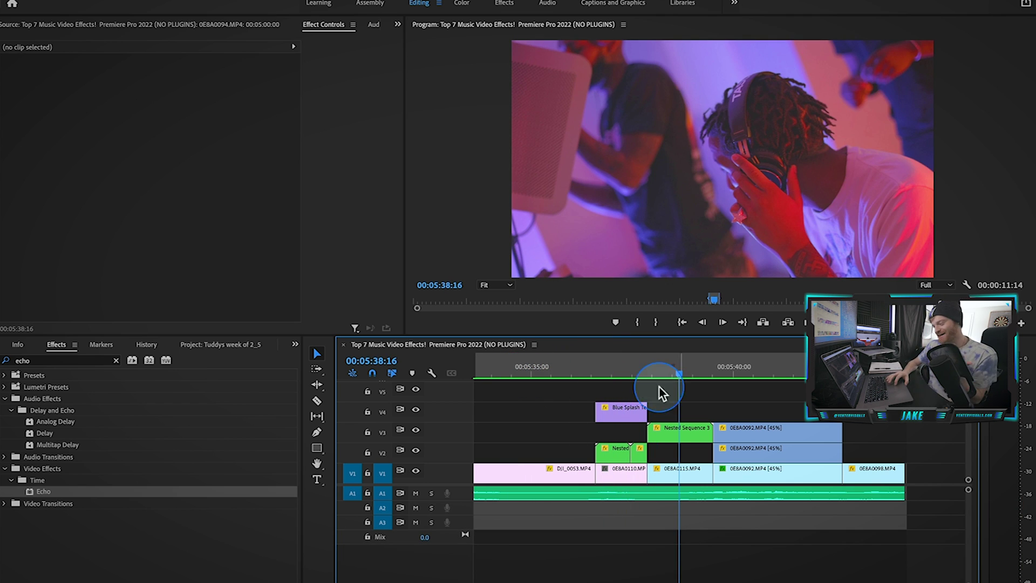
# Review the overlay at 00:05:37:08 with its Opacity settings, and go to the next clip group at 00:05:47:08
pyautogui.click(633, 372)
pyautogui.moveTo(633, 372)
pyautogui.mouseDown()
pyautogui.moveTo(620, 370)
pyautogui.moveTo(628, 385)
pyautogui.mouseUp()
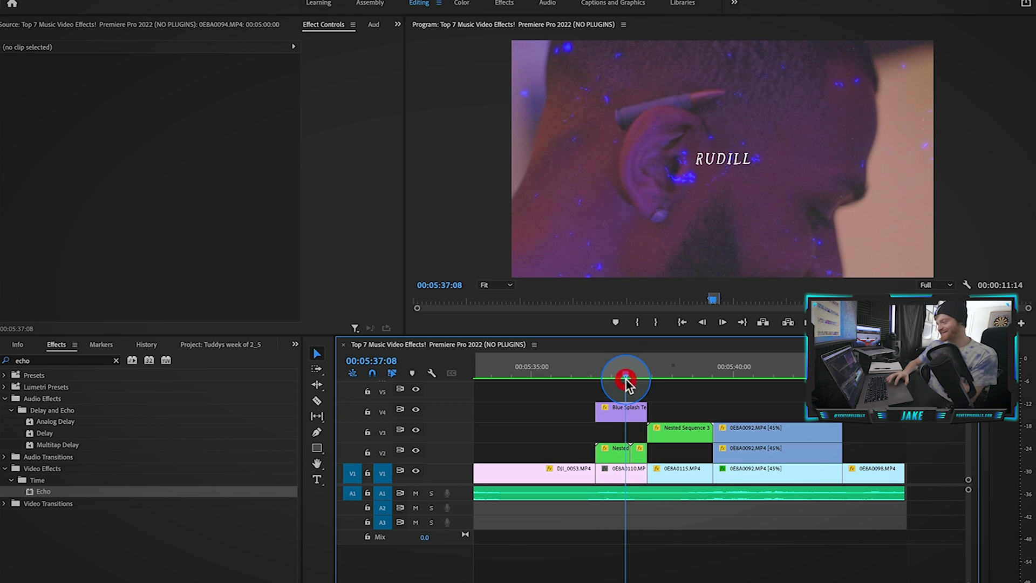
pyautogui.click(626, 412)
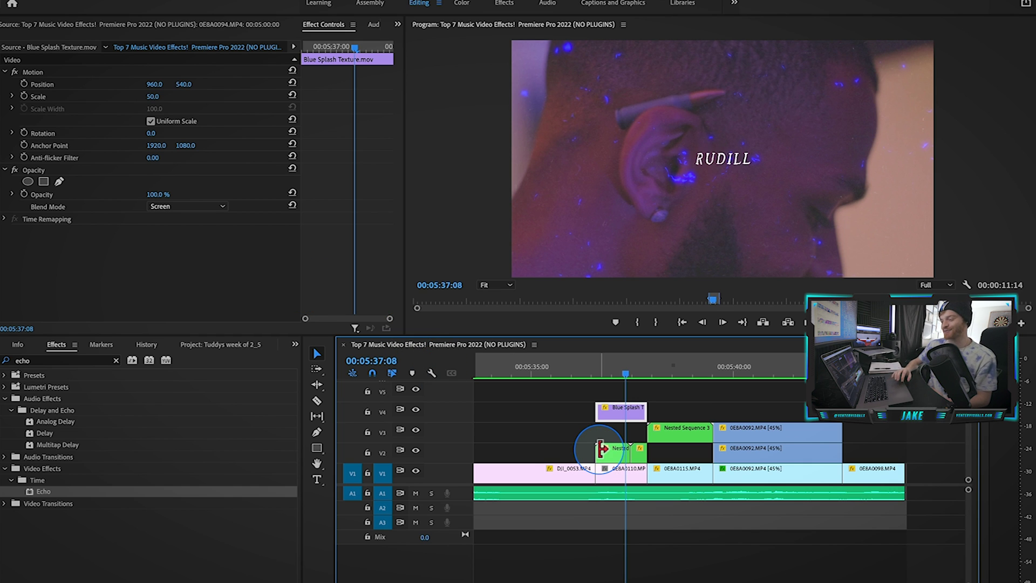
pyautogui.press('-')
pyautogui.click(724, 372)
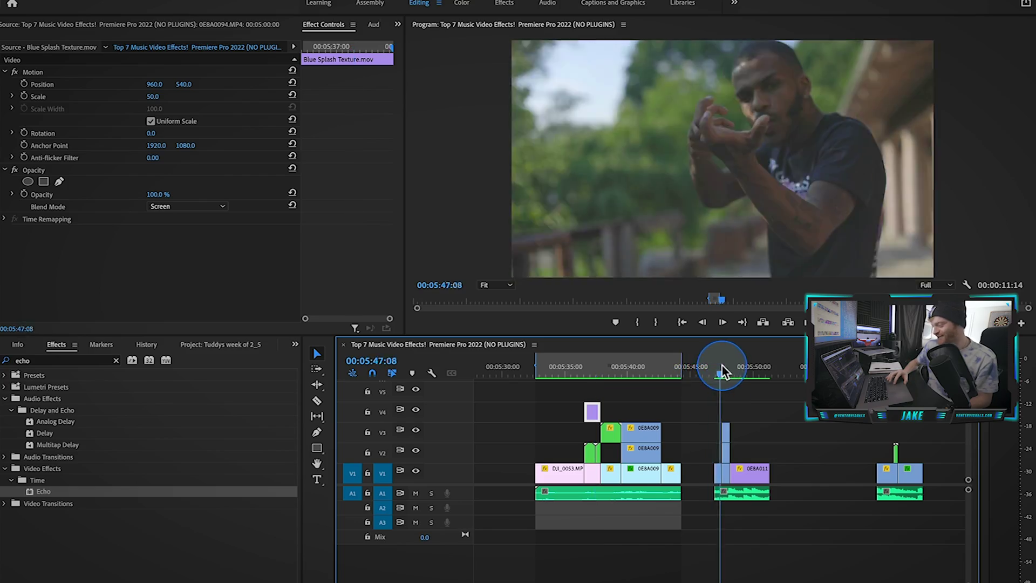